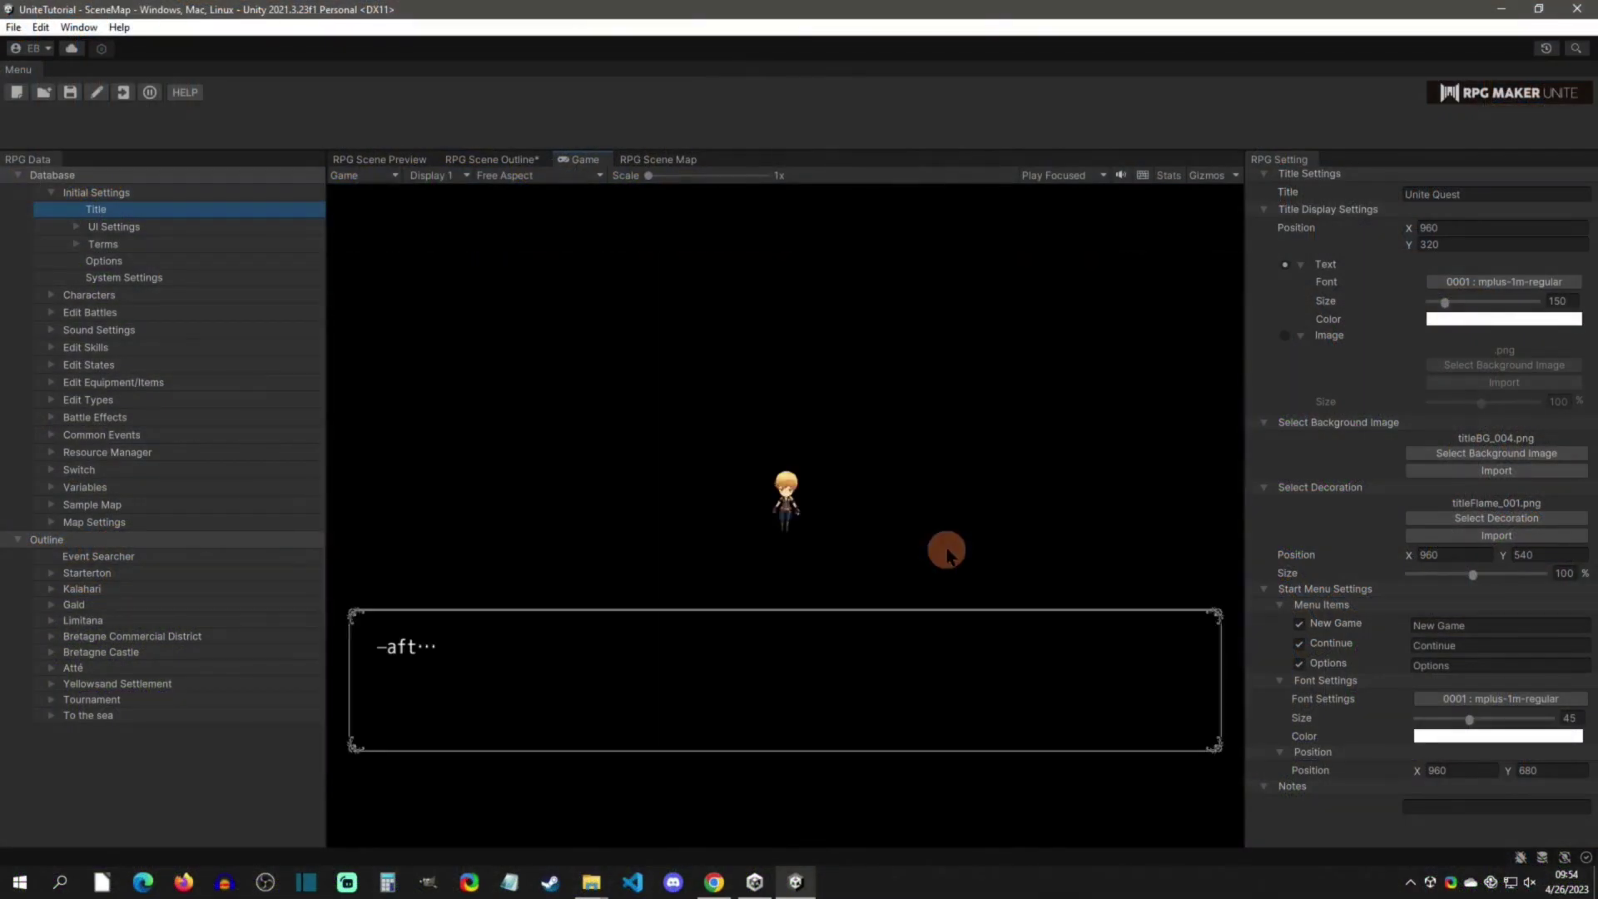
- Advance through Father's wake-up message and Craft's reply until Father finishes and walks away
click(946, 552)
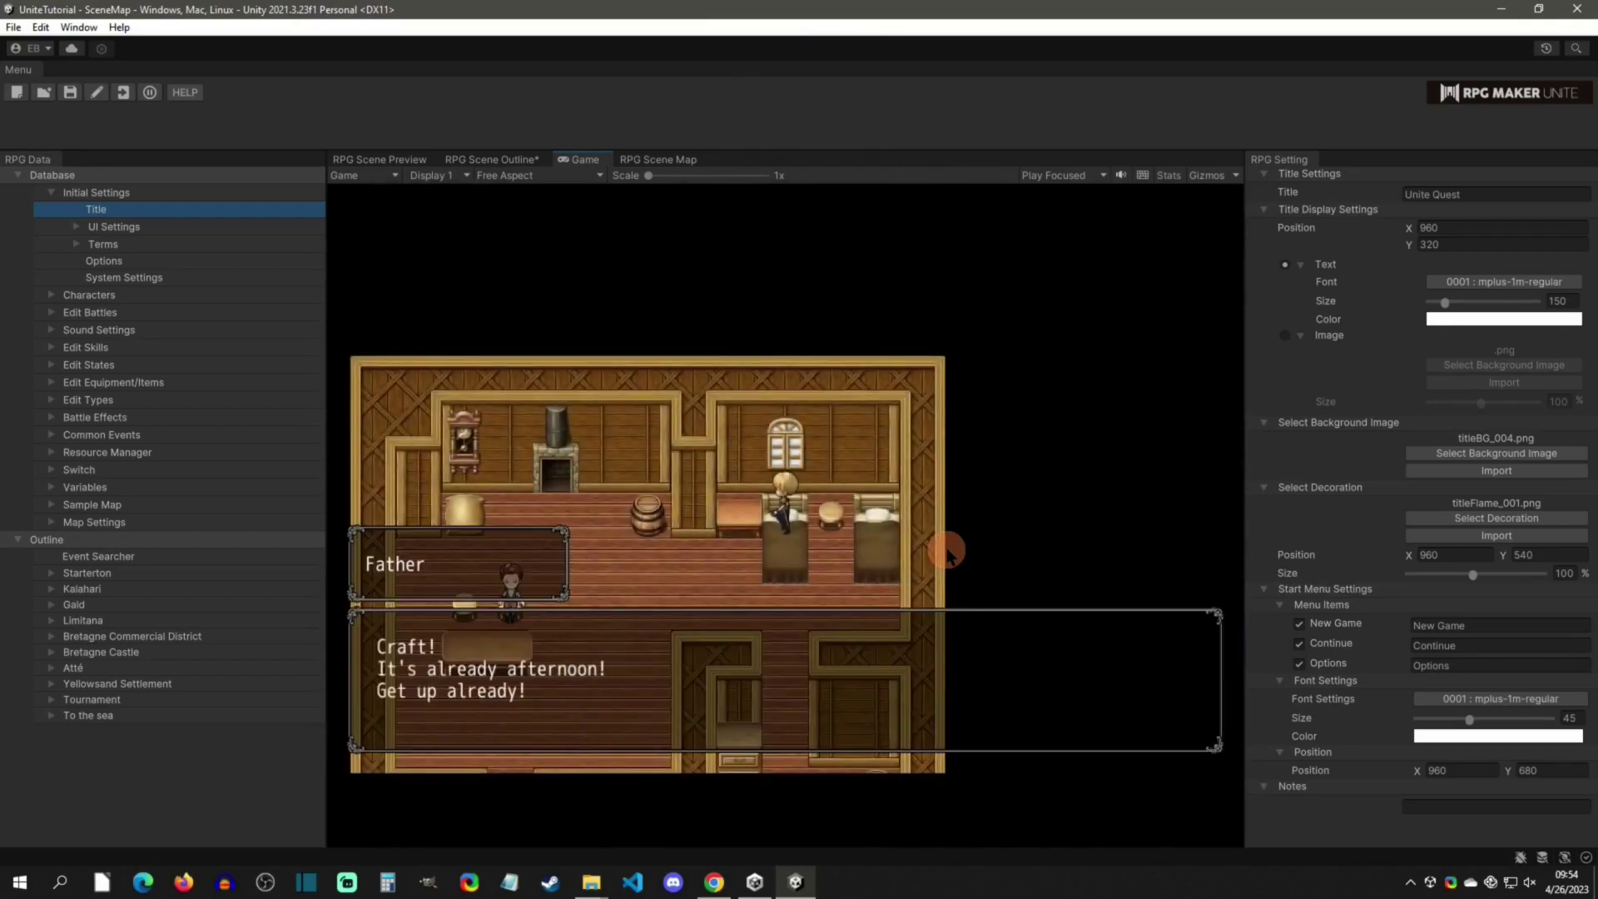
click(947, 552)
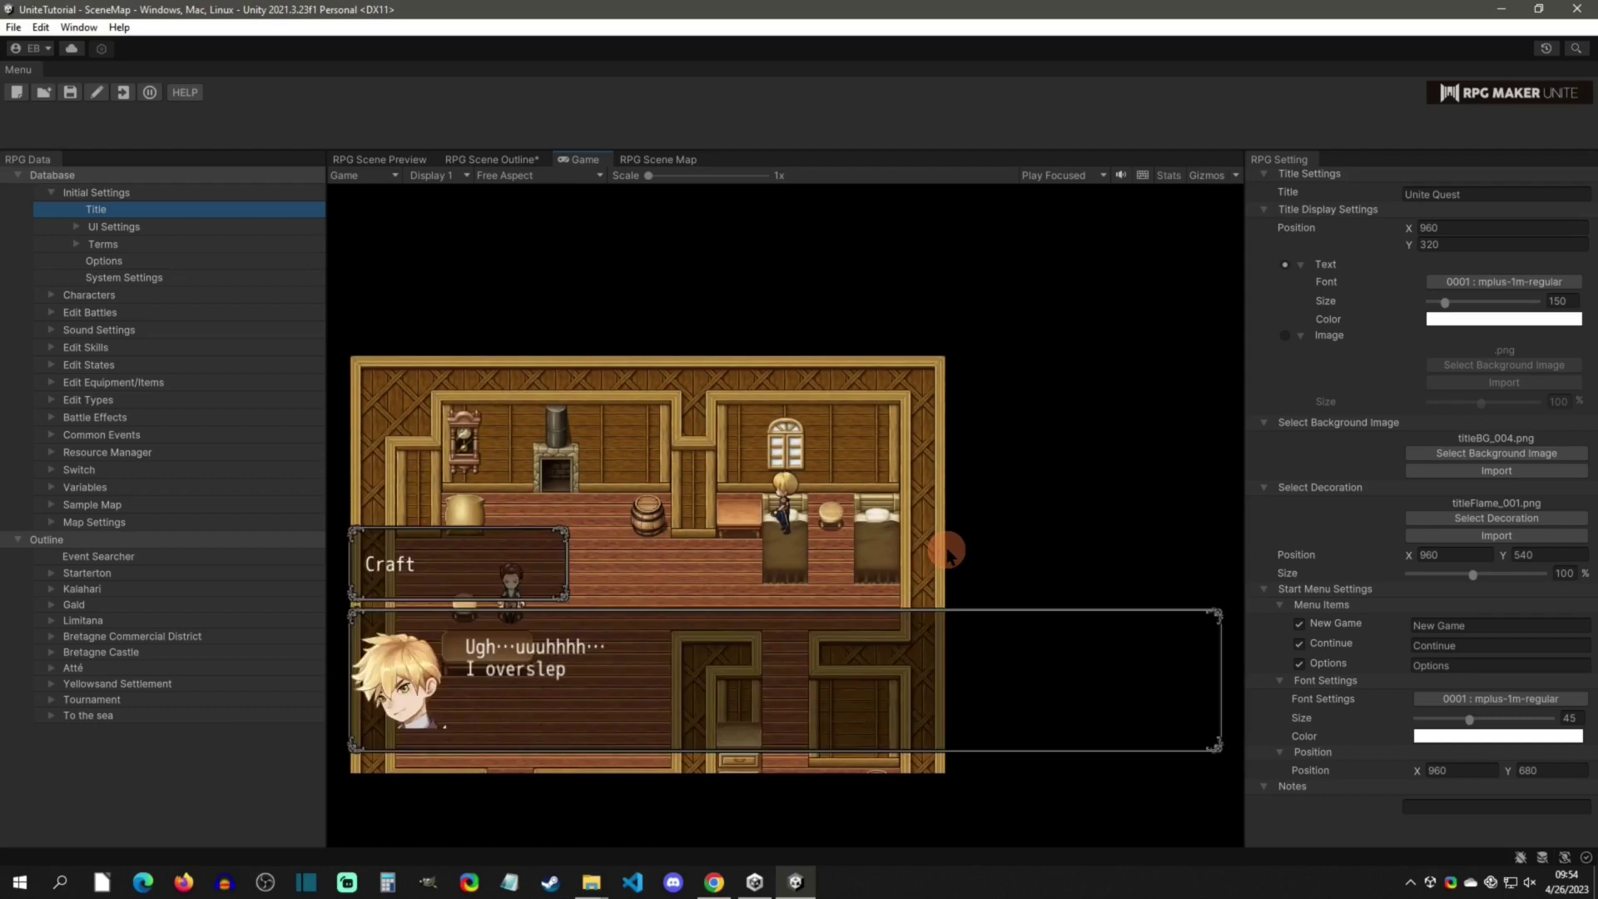
click(949, 555)
click(949, 555)
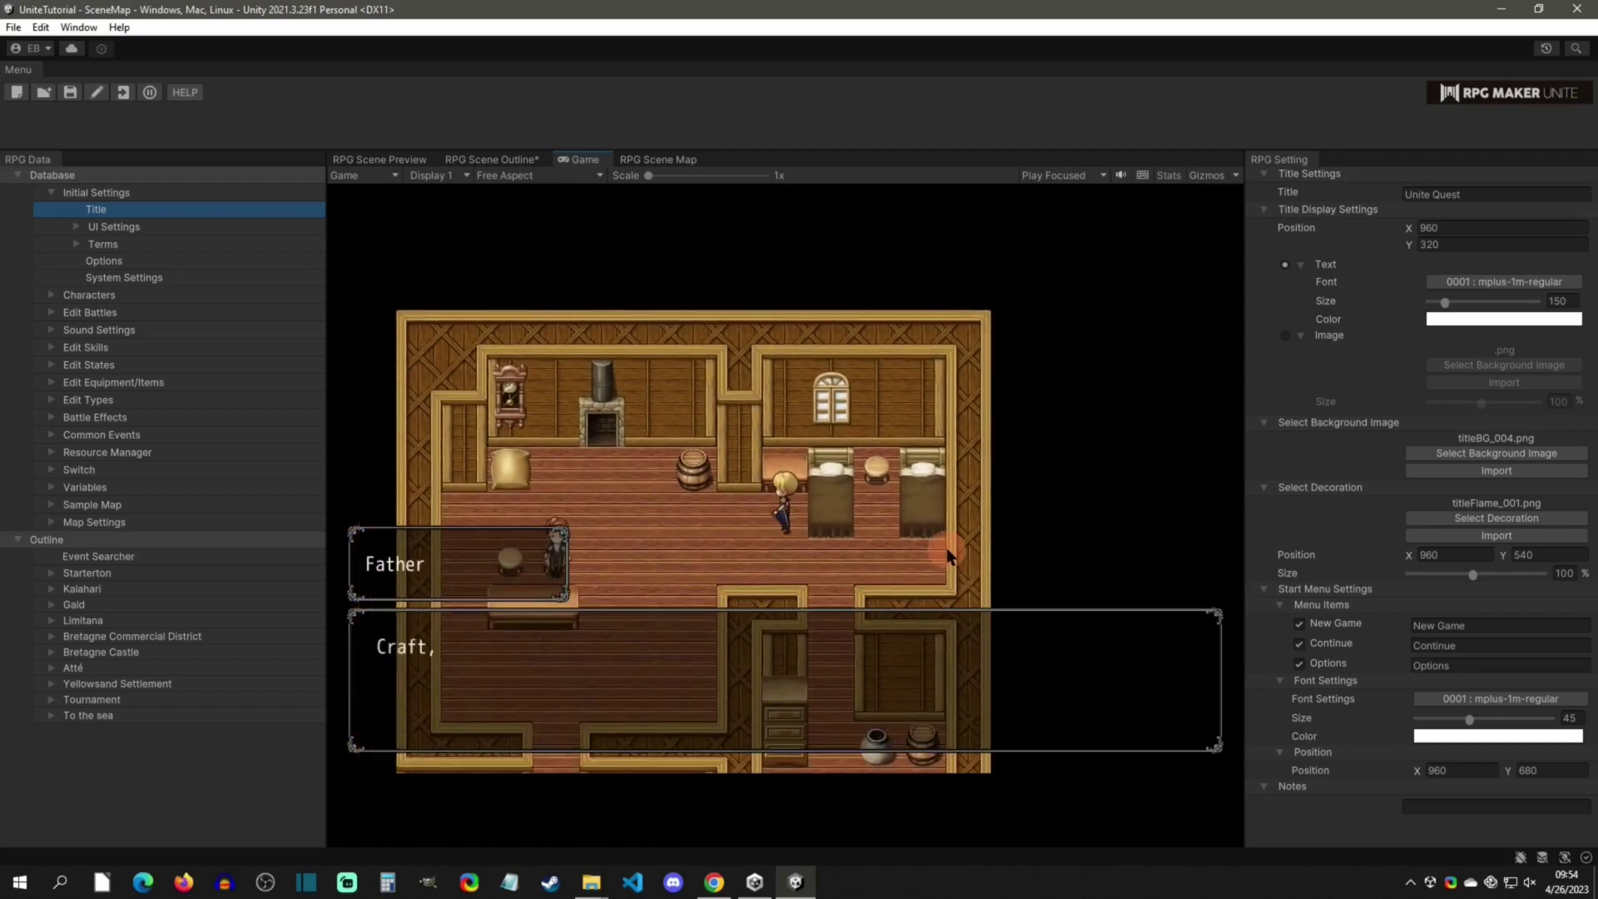
click(947, 547)
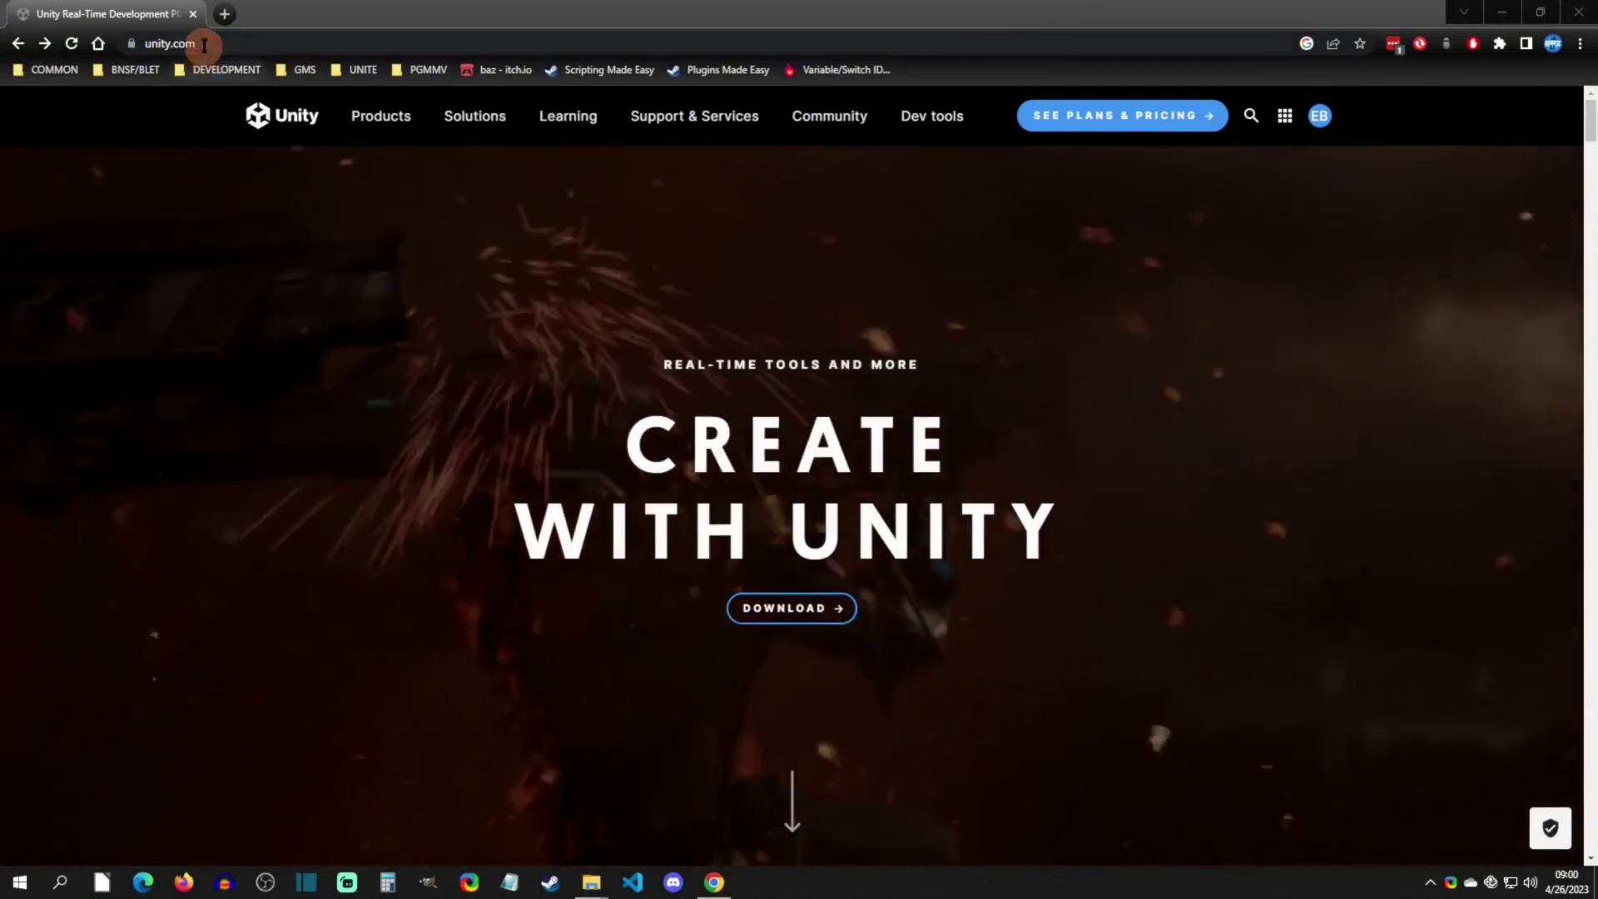
- From unity.com, go to the Download Unity page and download the Unity Hub installer for Windows
click(203, 43)
mouse_move(381, 372)
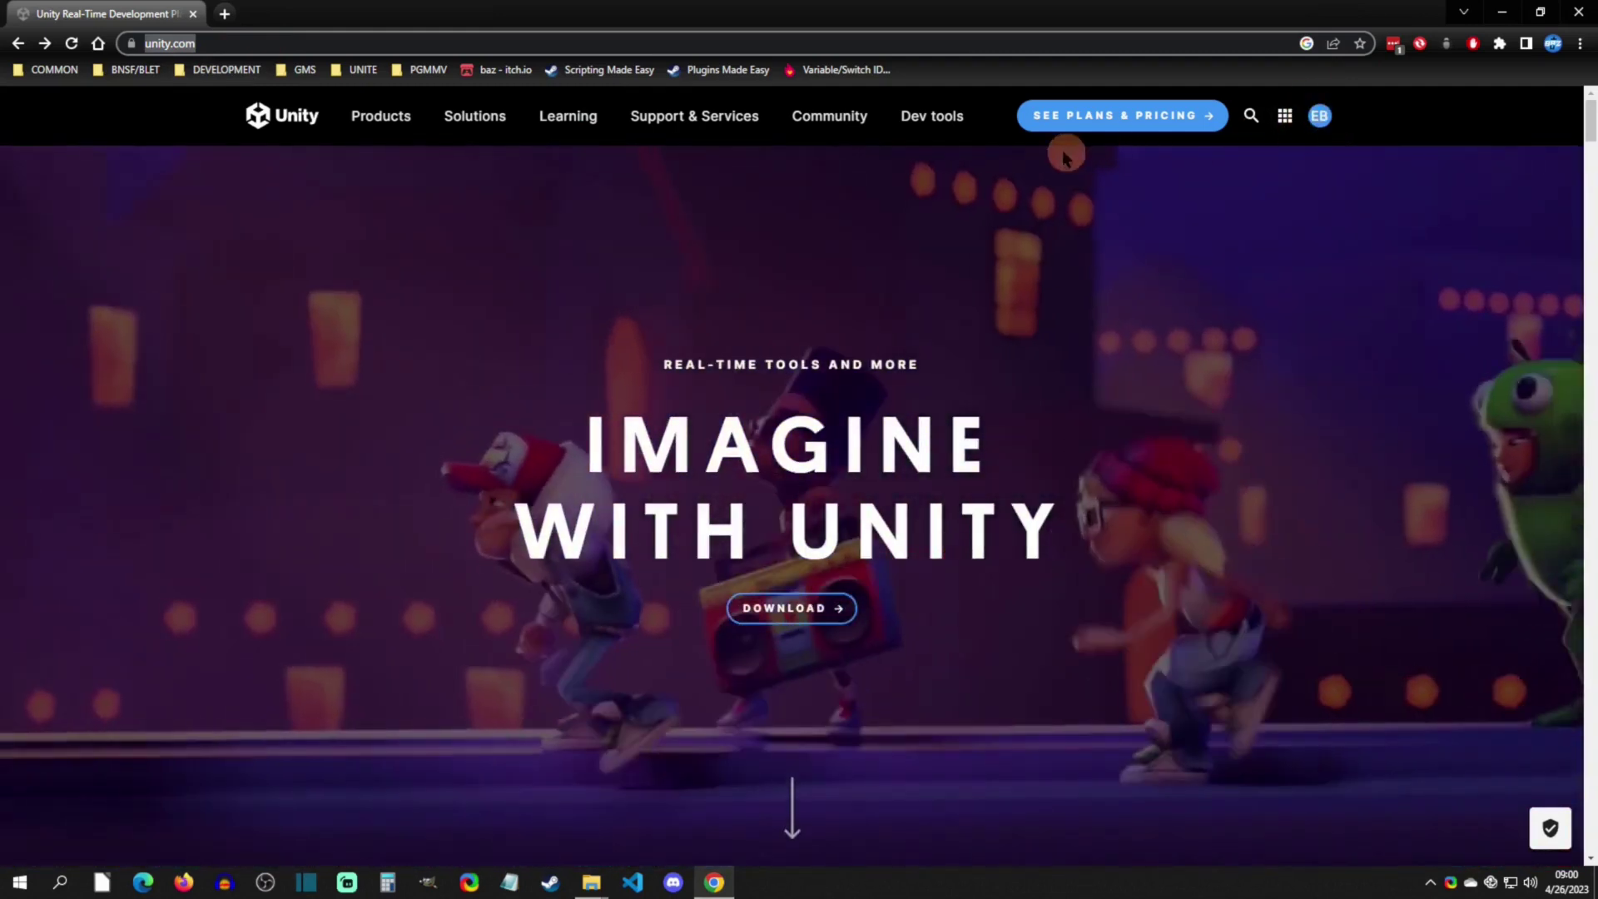
mouse_move(943, 129)
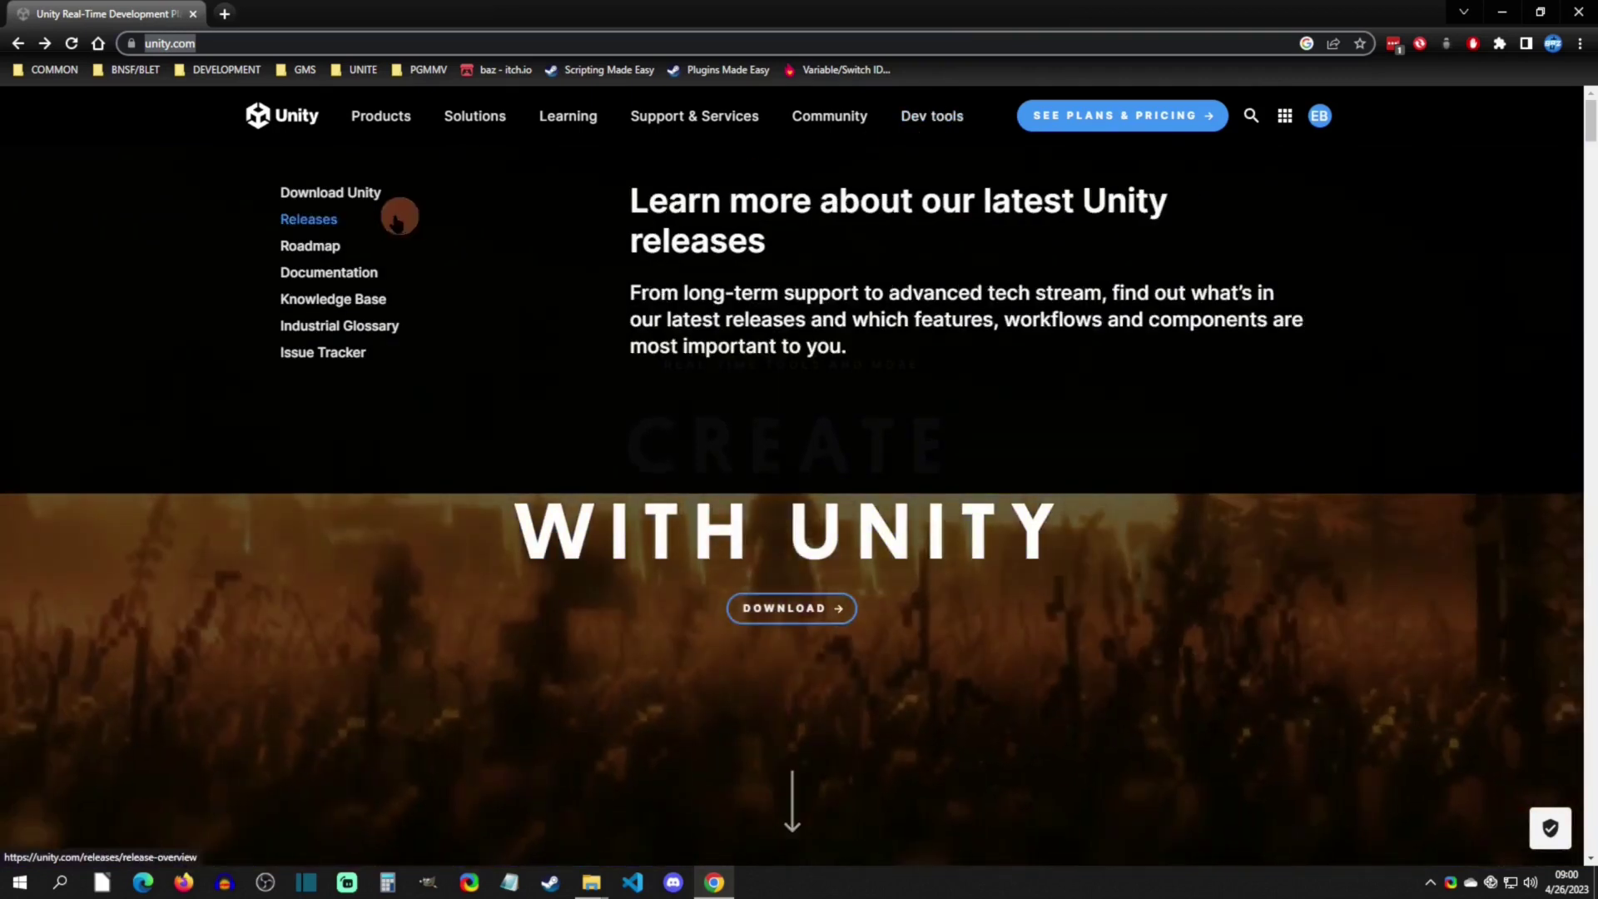
click(329, 191)
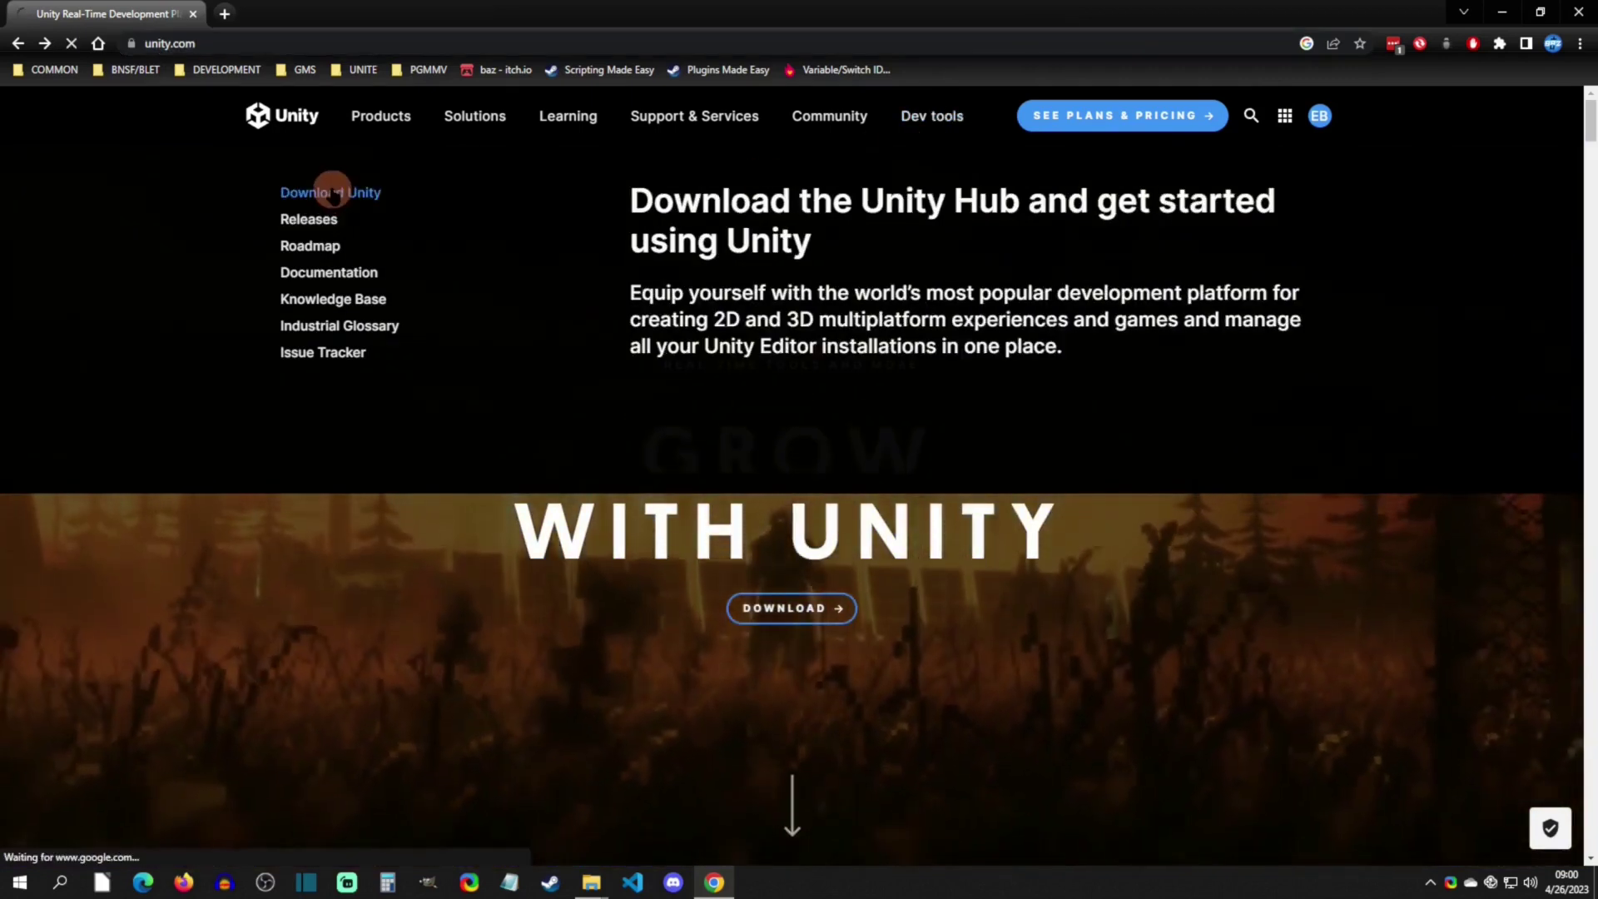
click(346, 546)
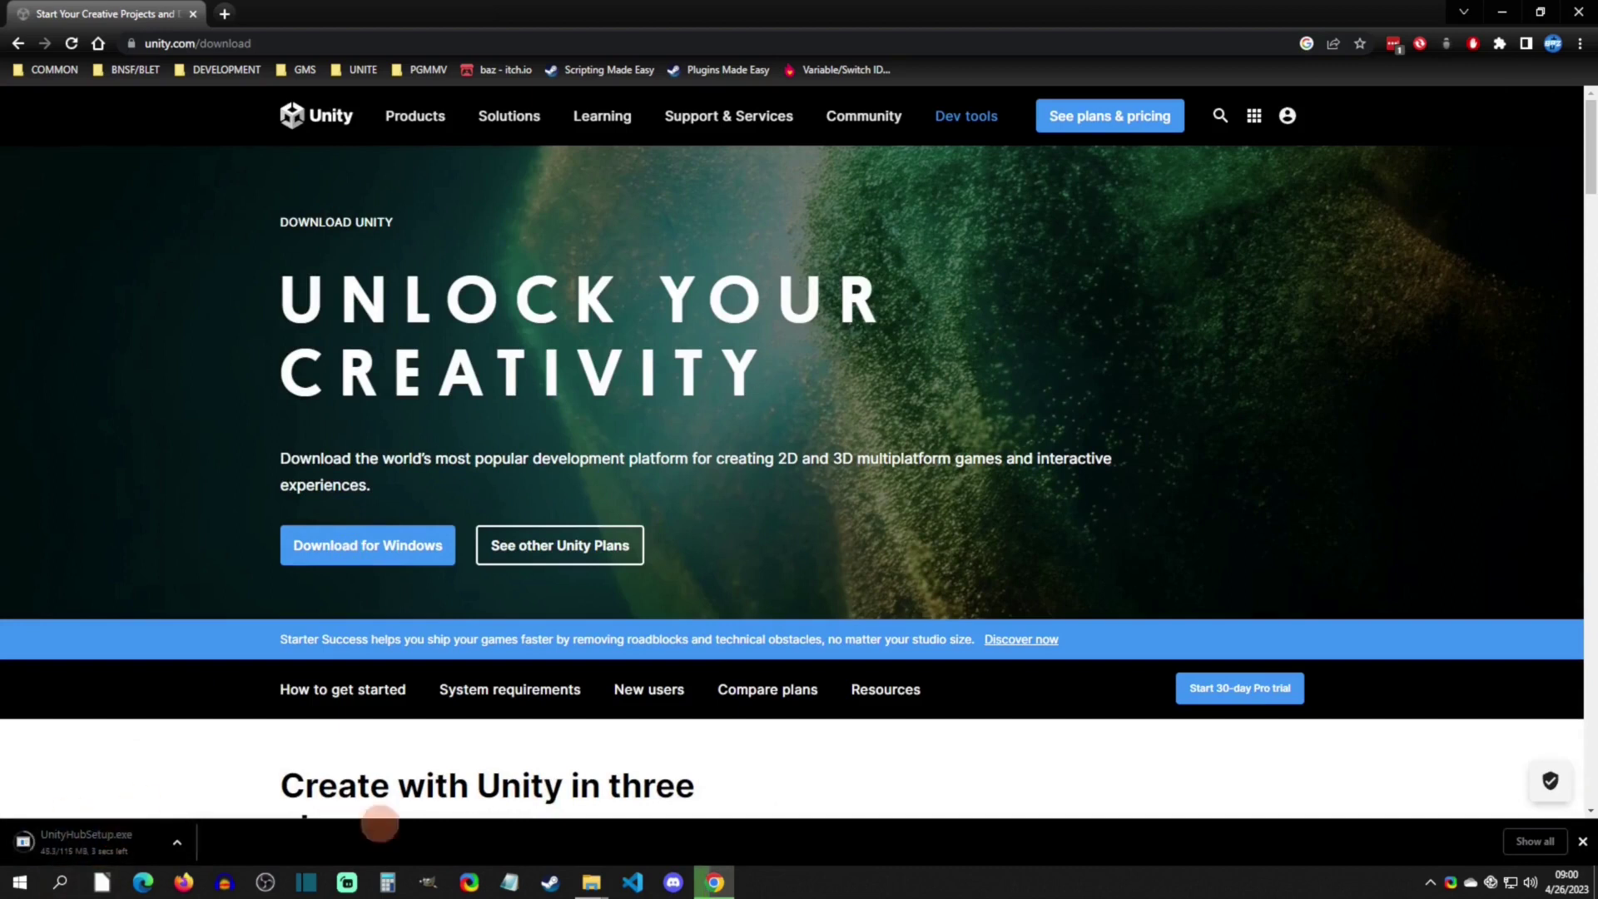
- Check UnityHubSetup.exe in the Downloads folder, then launch Unity Hub from the desktop shortcut
click(591, 883)
click(650, 815)
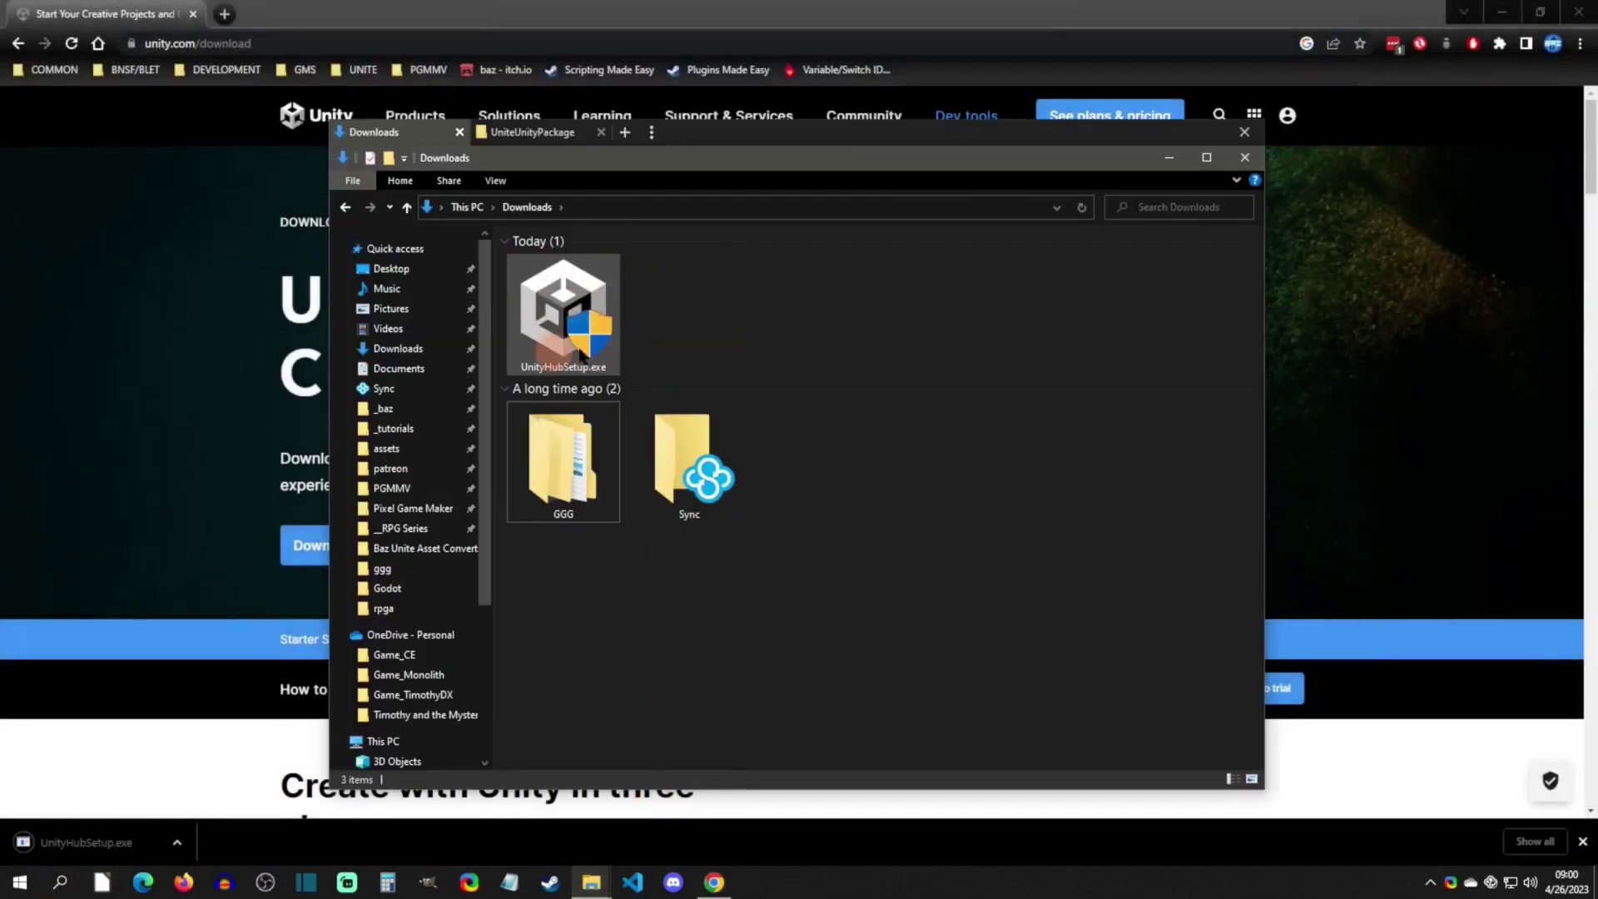
click(1168, 158)
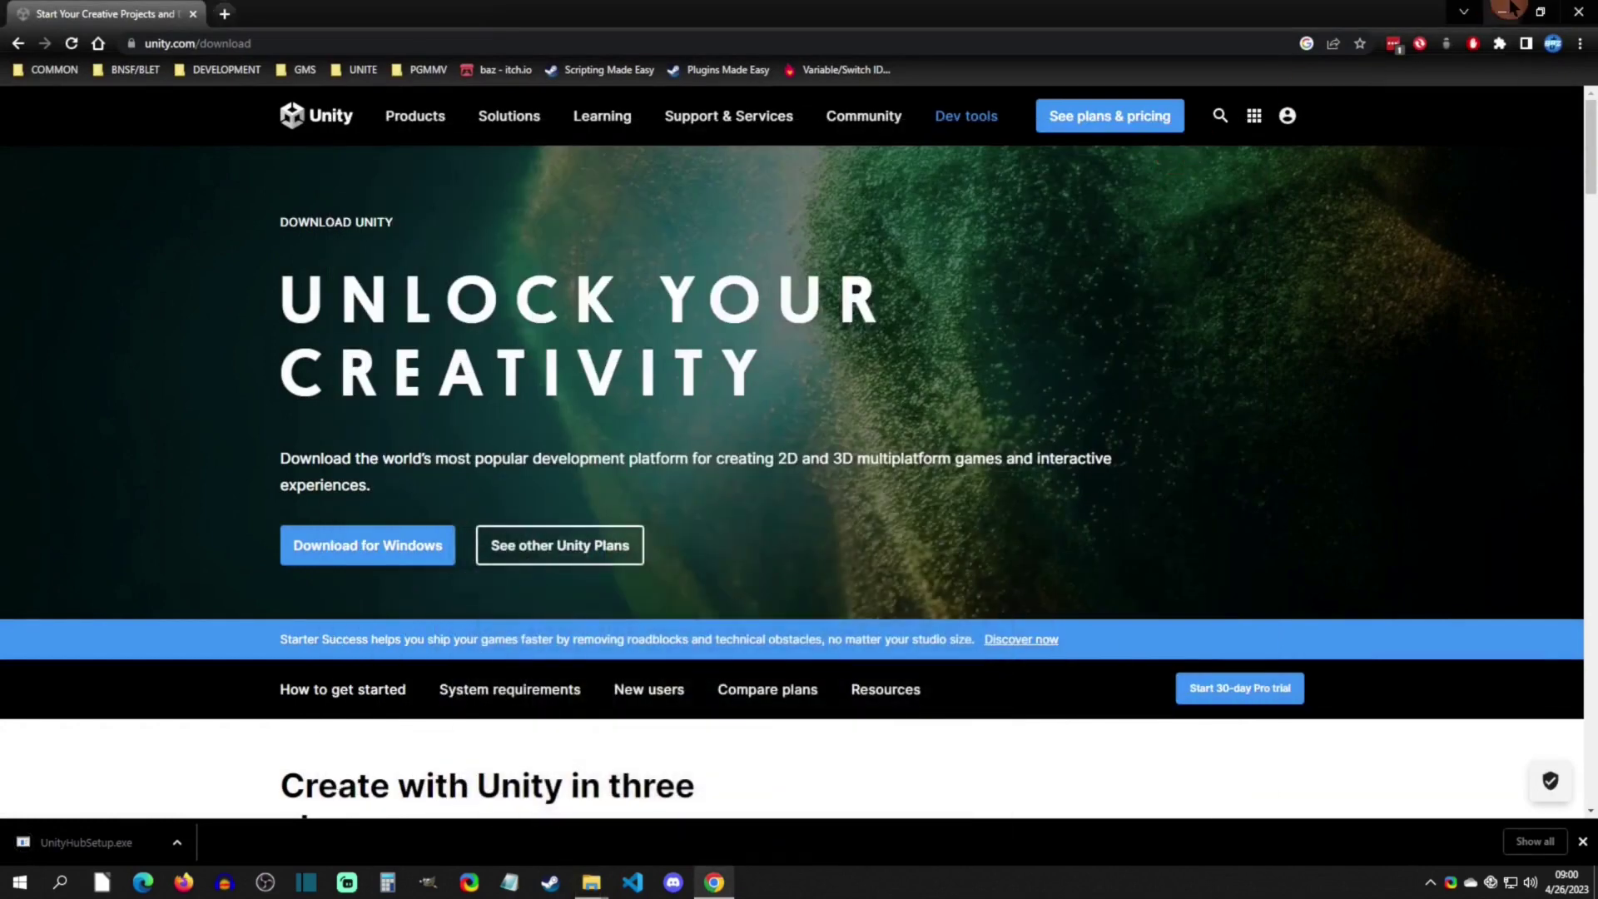
click(1503, 12)
click(774, 274)
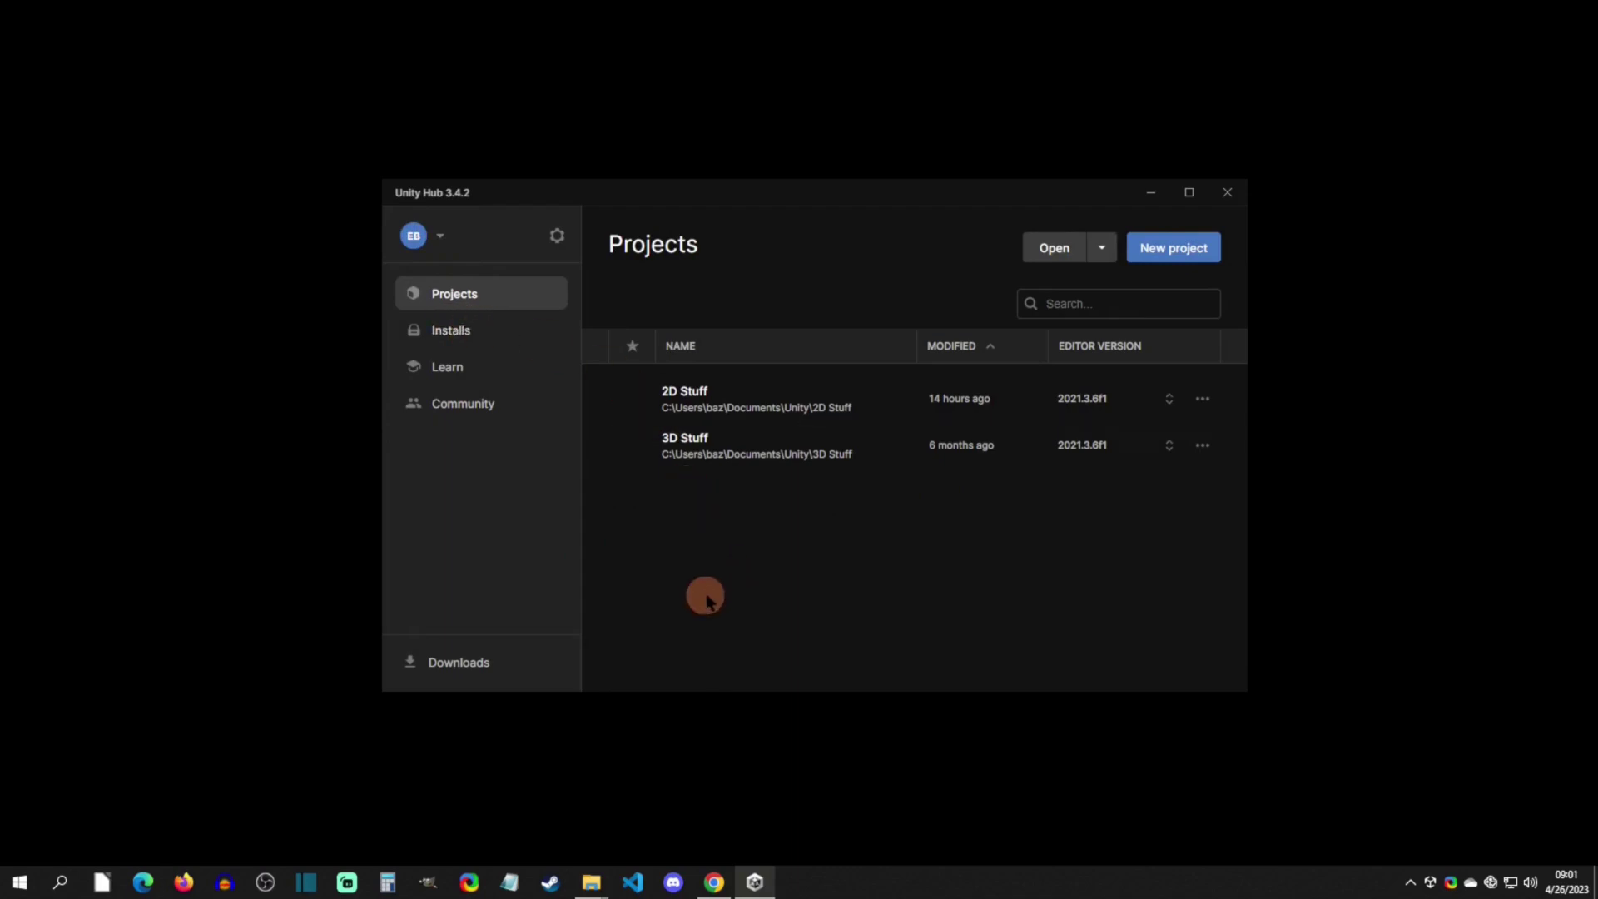
- Search the Unity Asset Store for 'rpgmaker unite' and open the RPG Maker Unite result
click(712, 879)
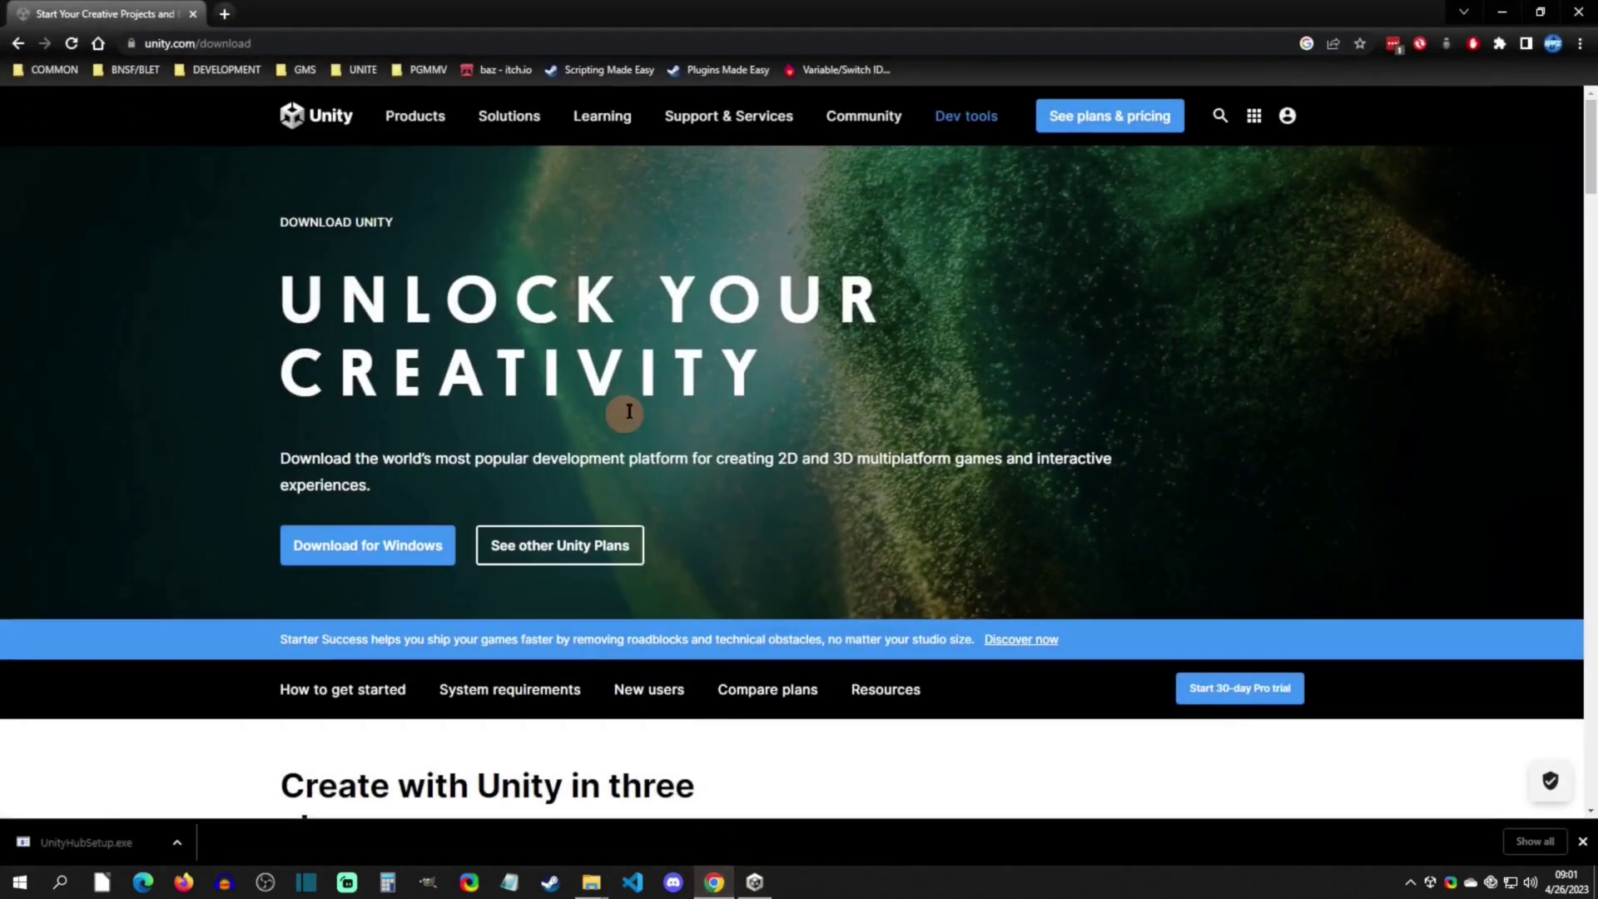
mouse_move(410, 125)
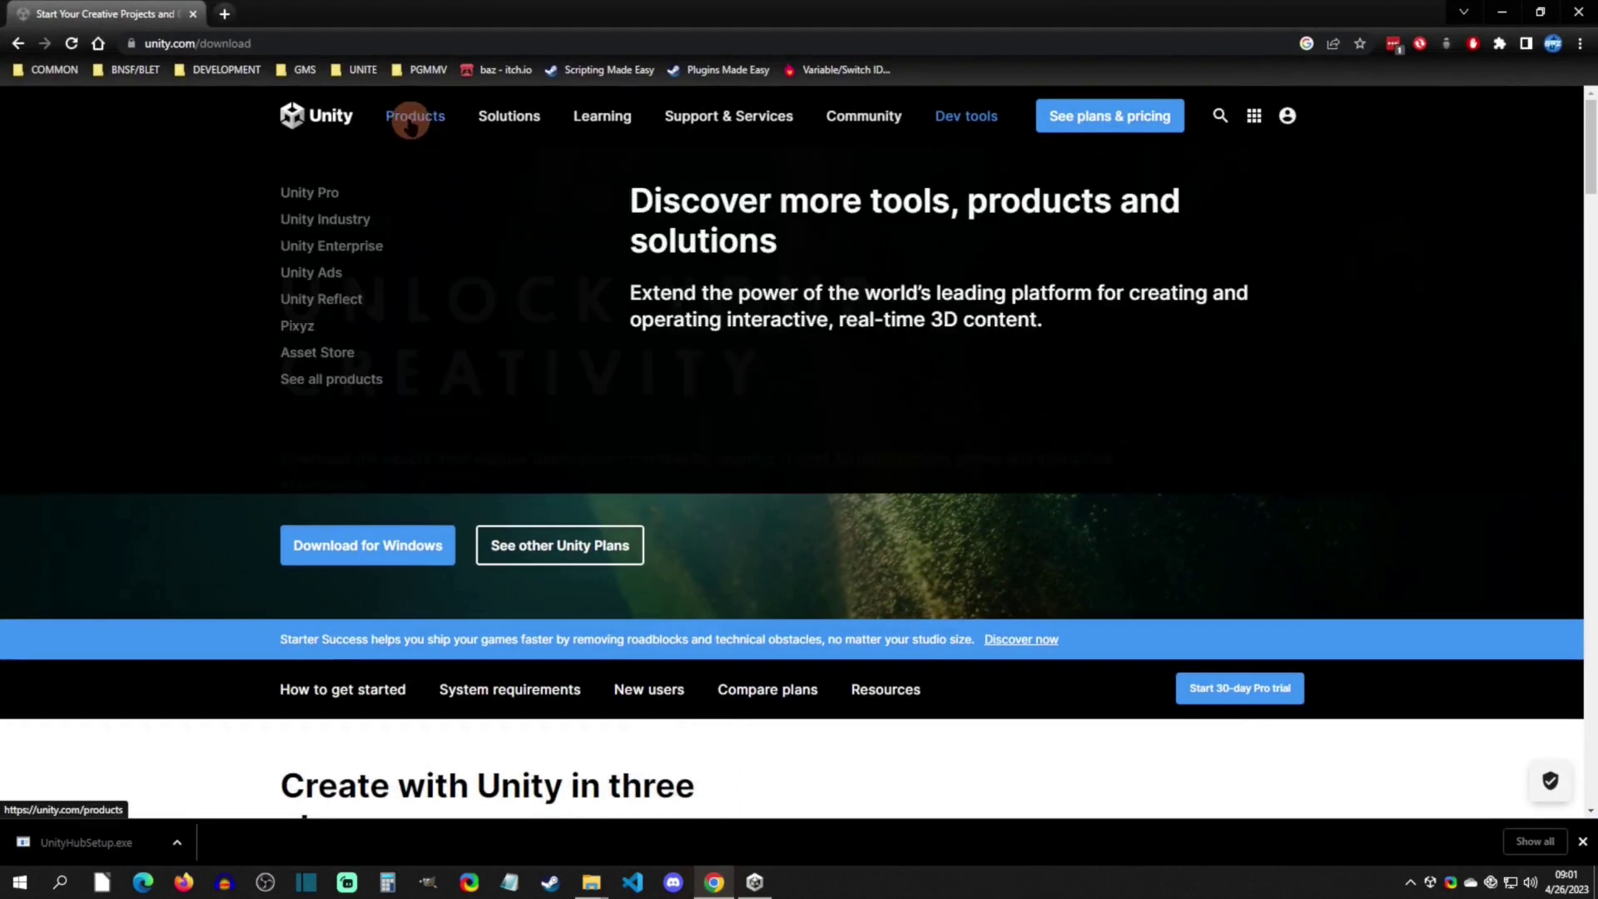
click(374, 353)
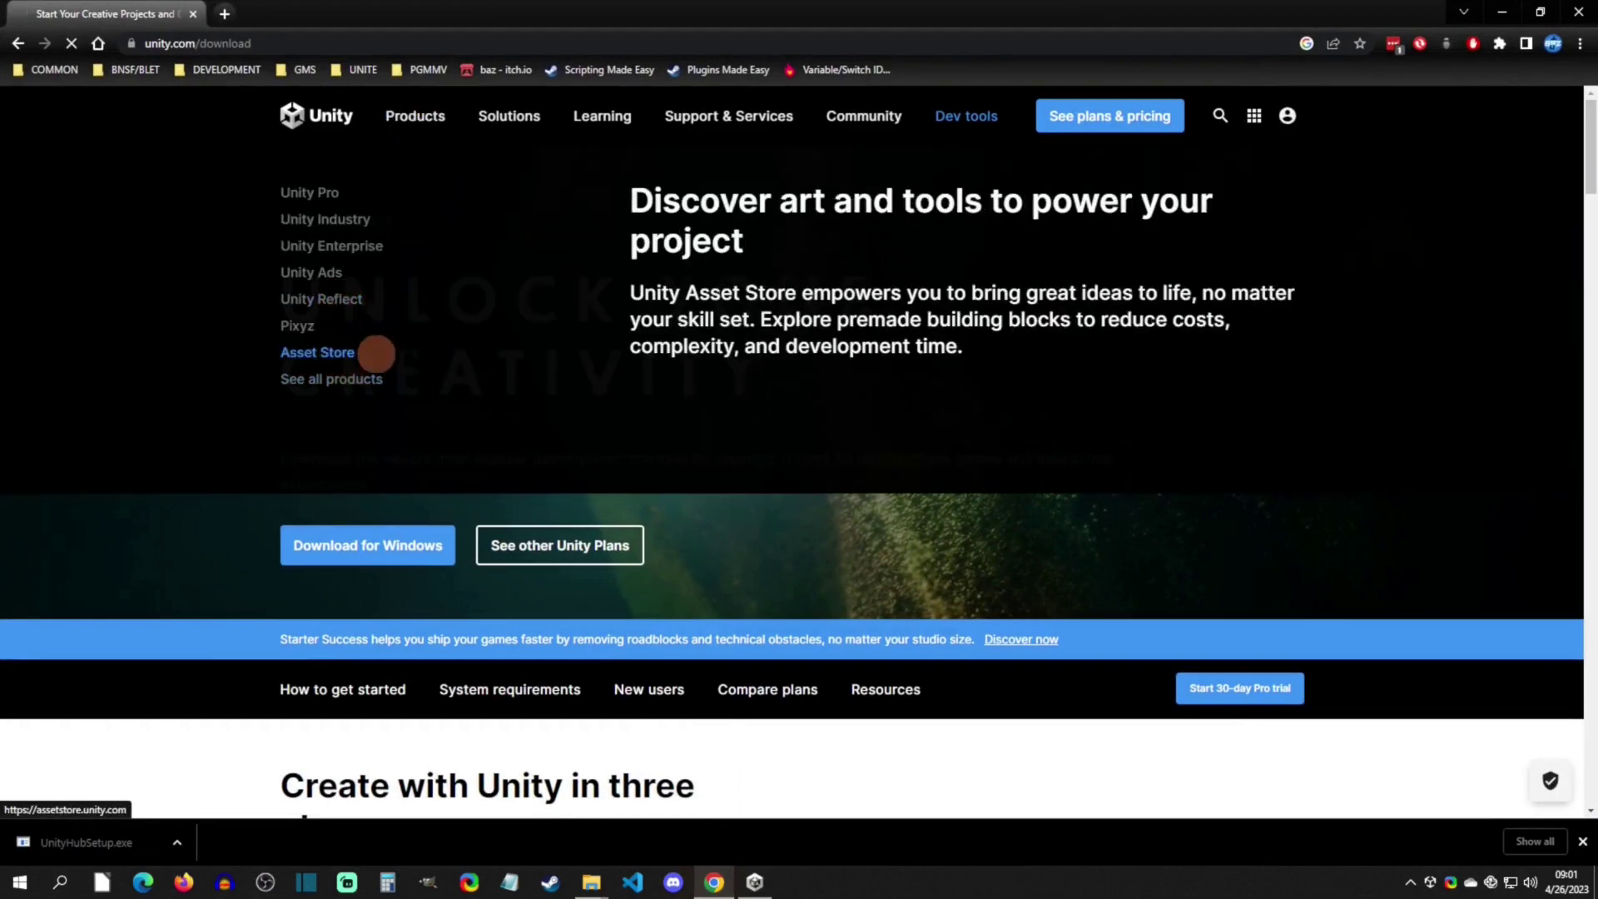
click(646, 117)
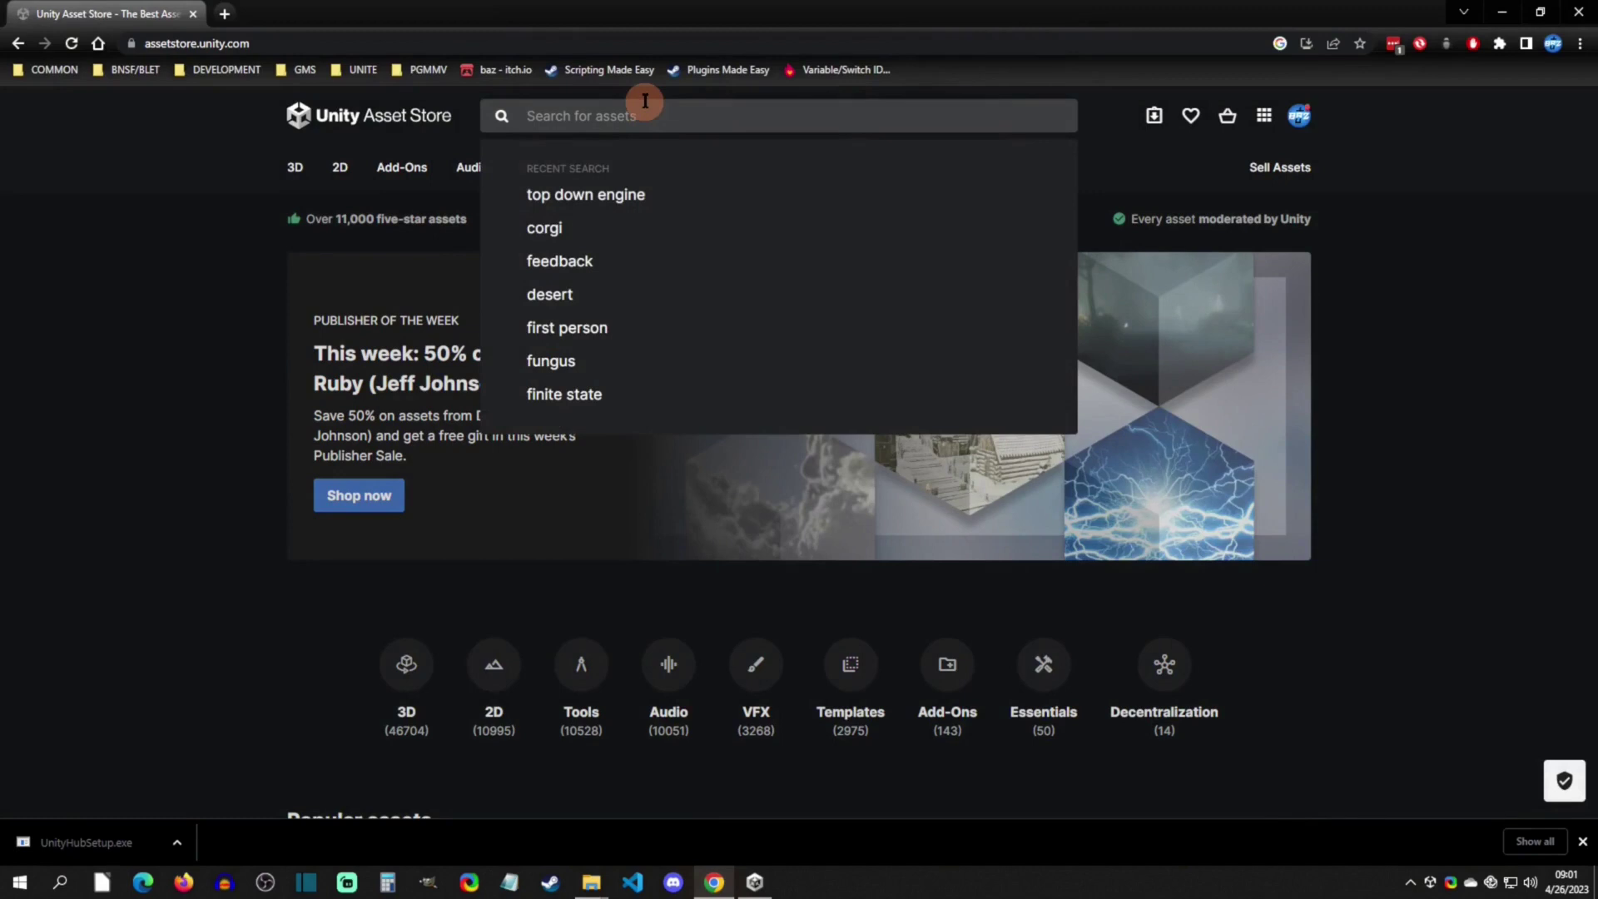
text(rpgmak)
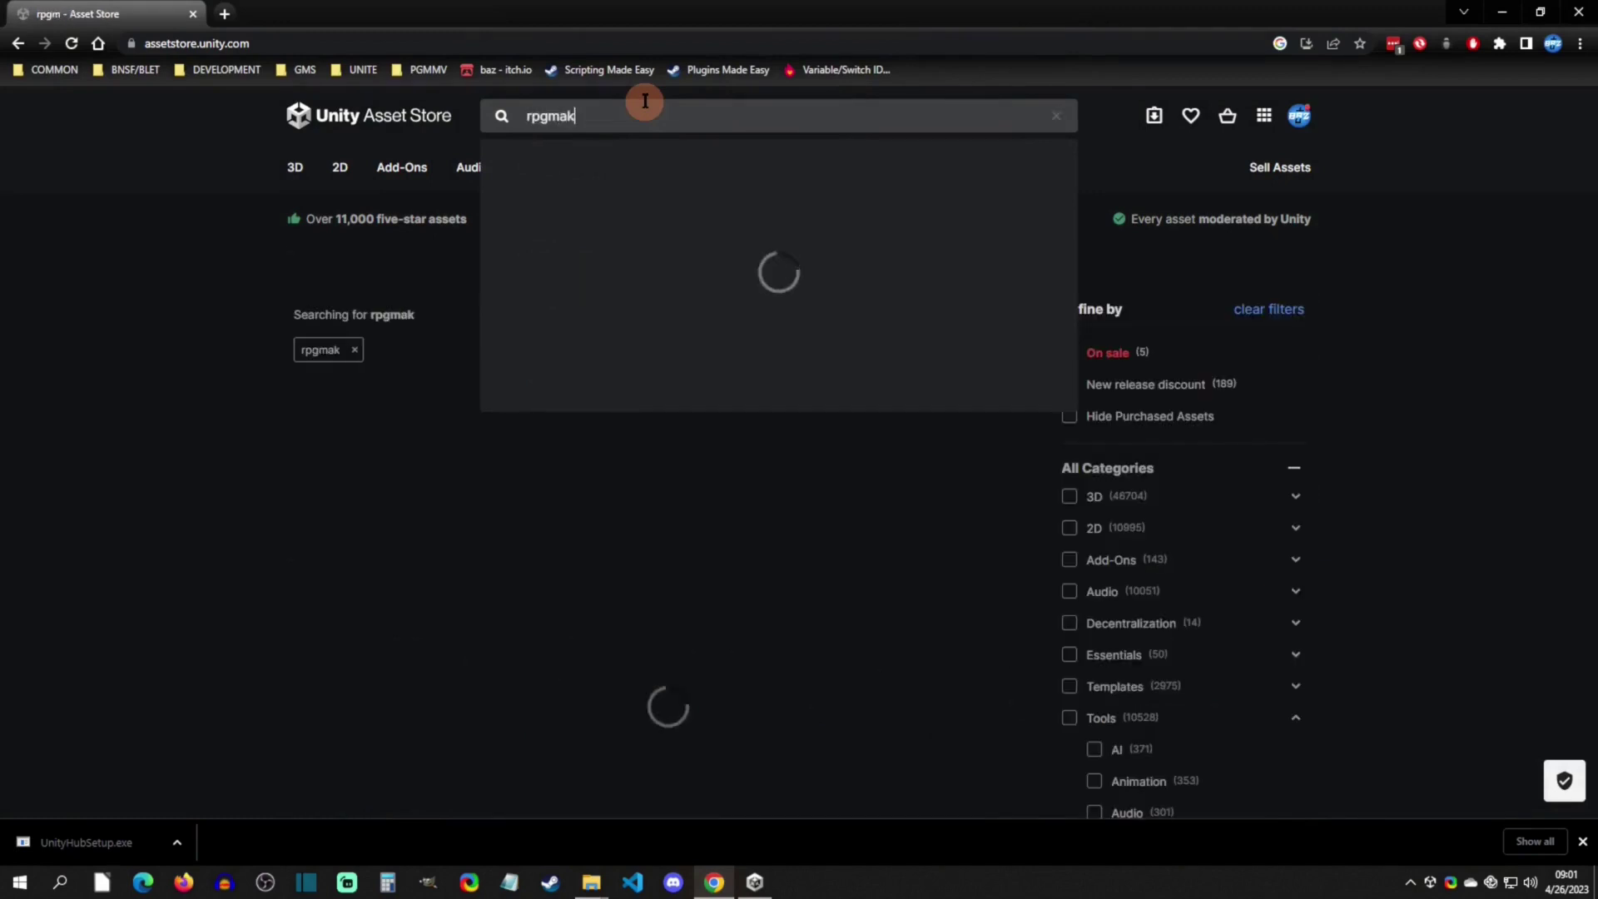
text(er unite)
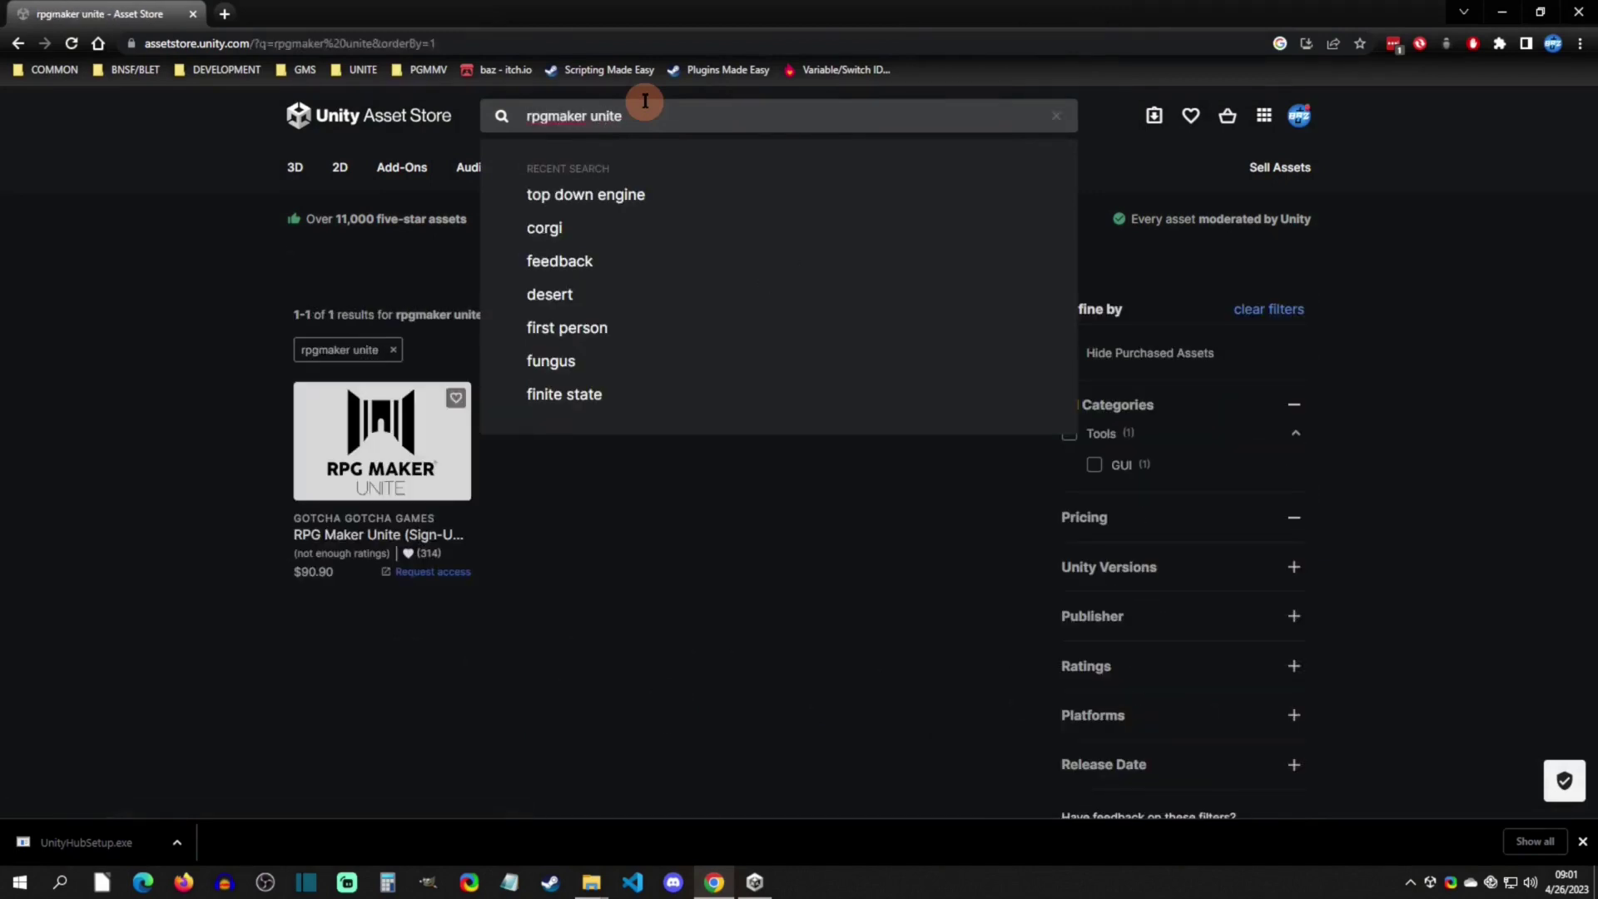
click(356, 540)
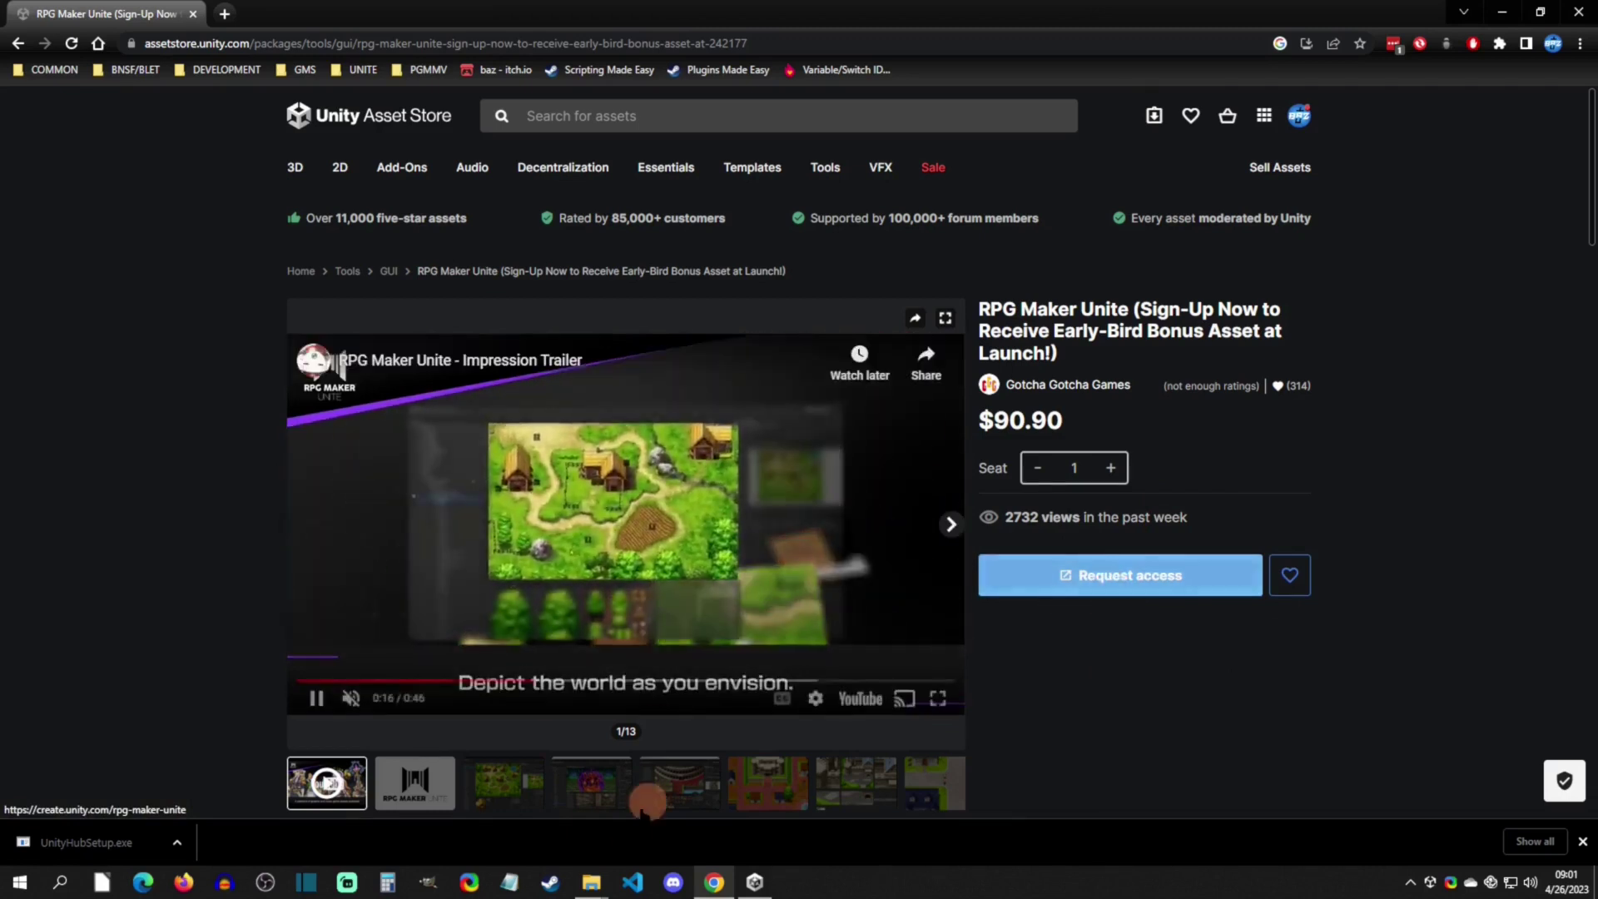
- Confirm rpgmaker_unite.unitypackage in UniteUnityPackage is 2.26 GB, then return to Unity Hub
mouse_move(591, 881)
click(533, 799)
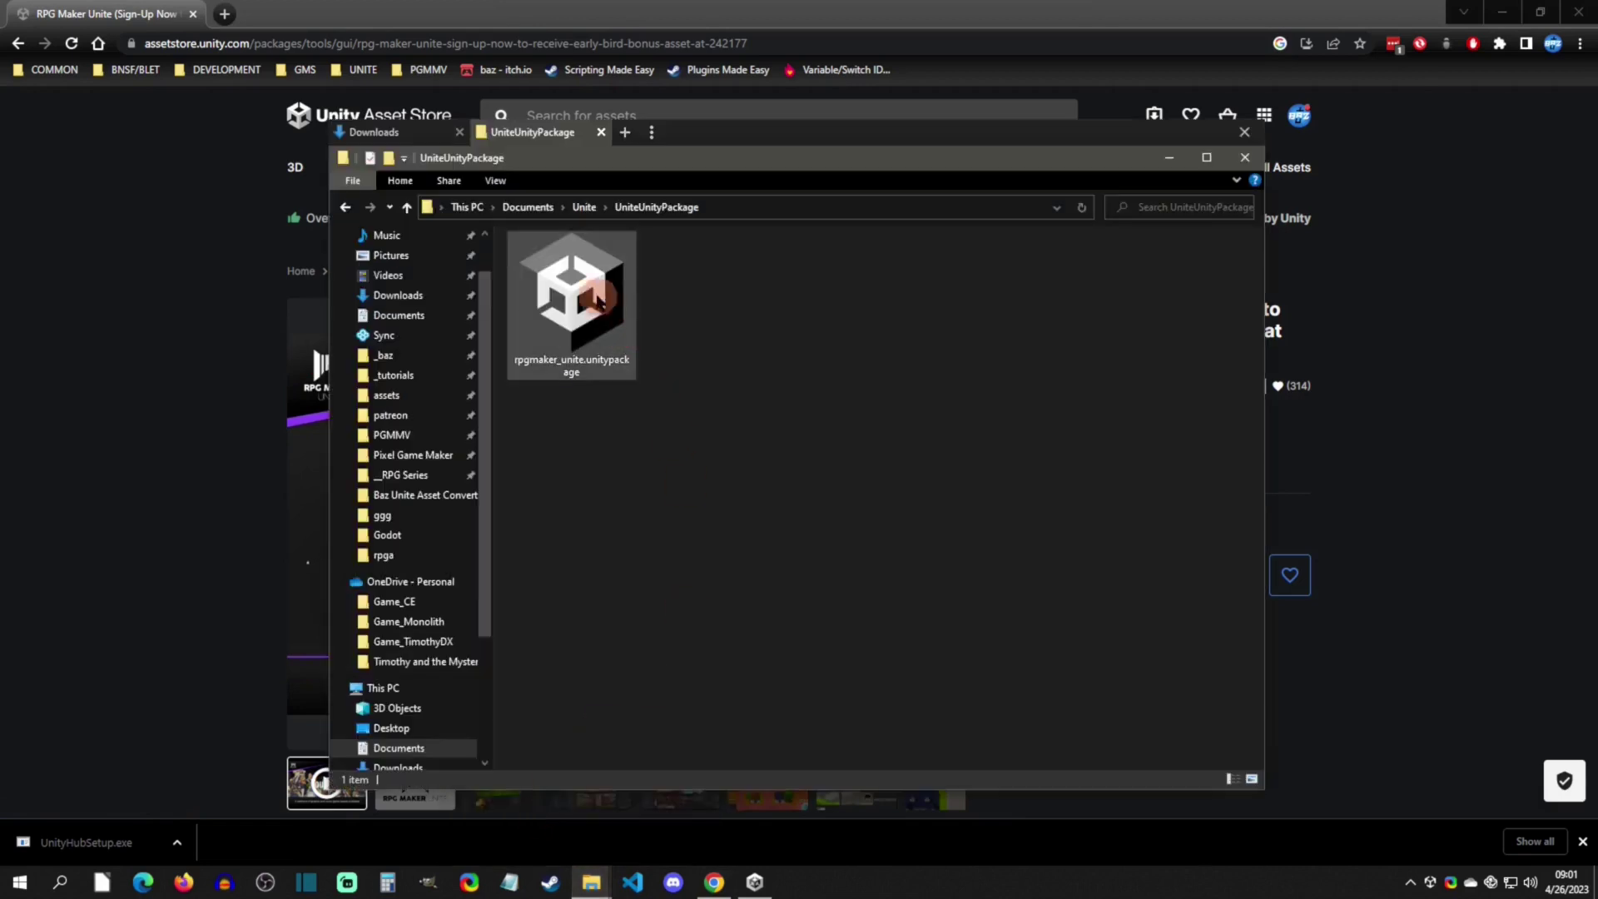
click(606, 361)
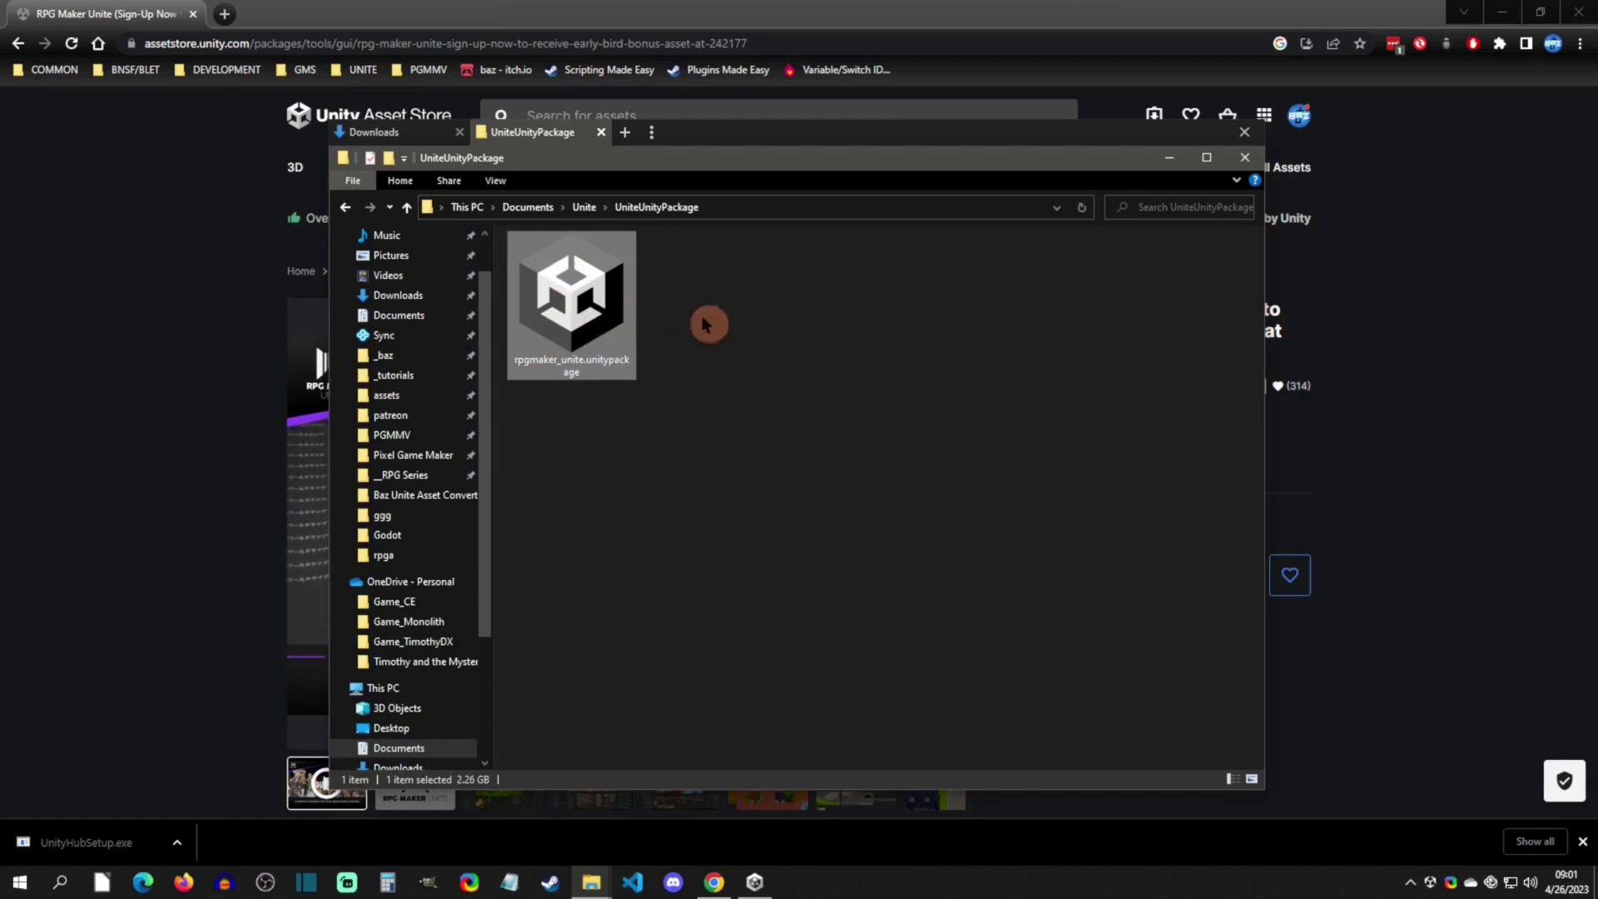
click(690, 81)
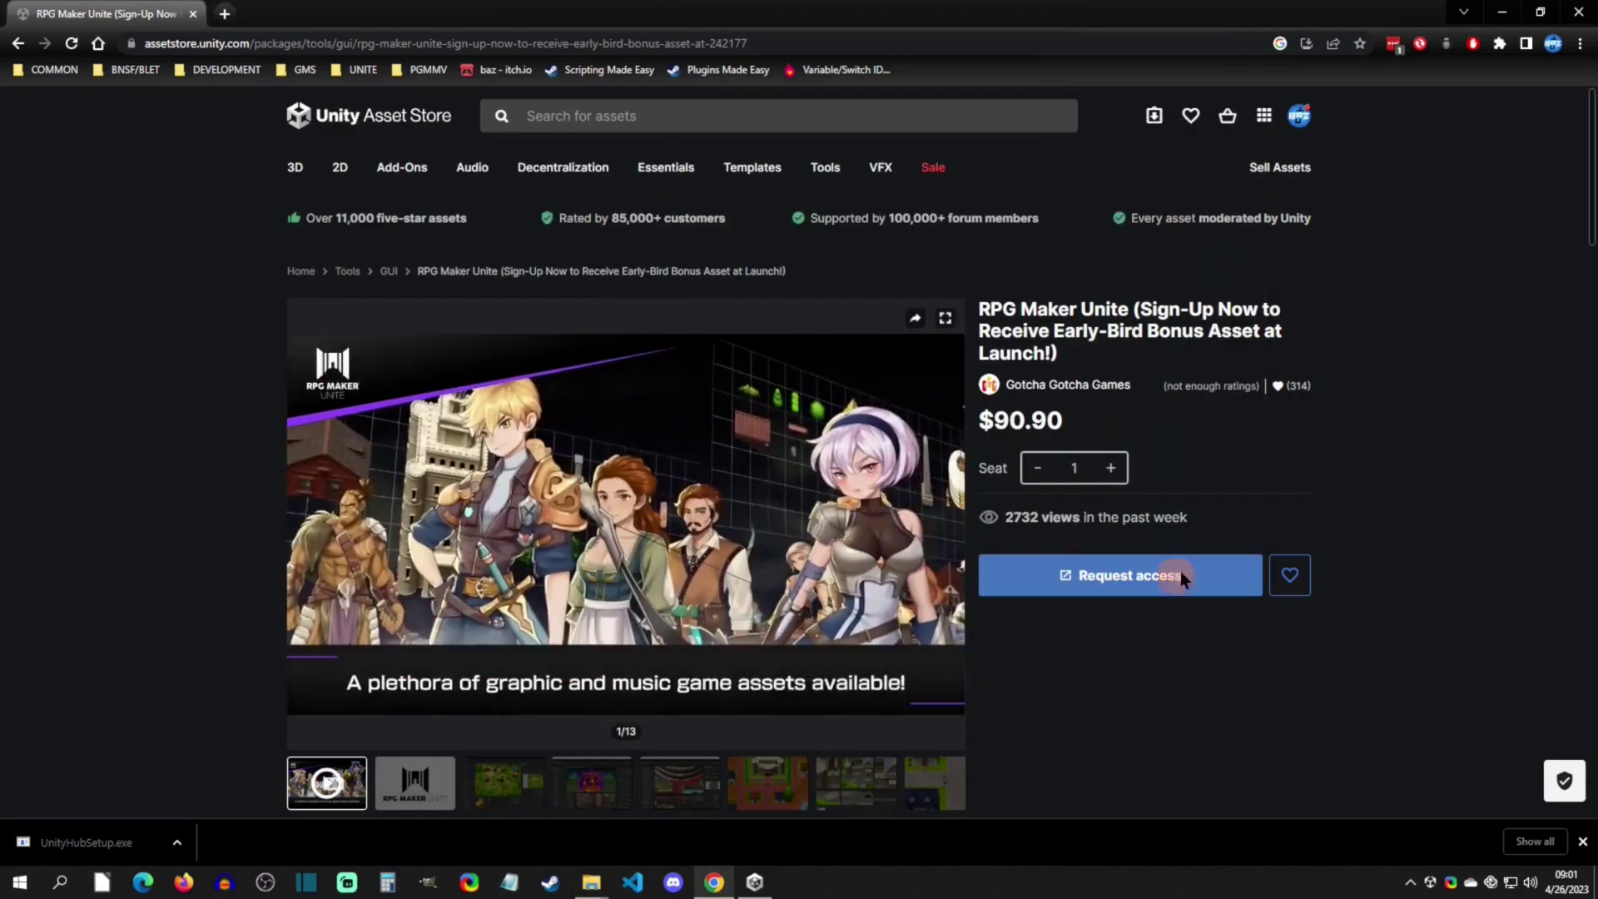
click(1126, 588)
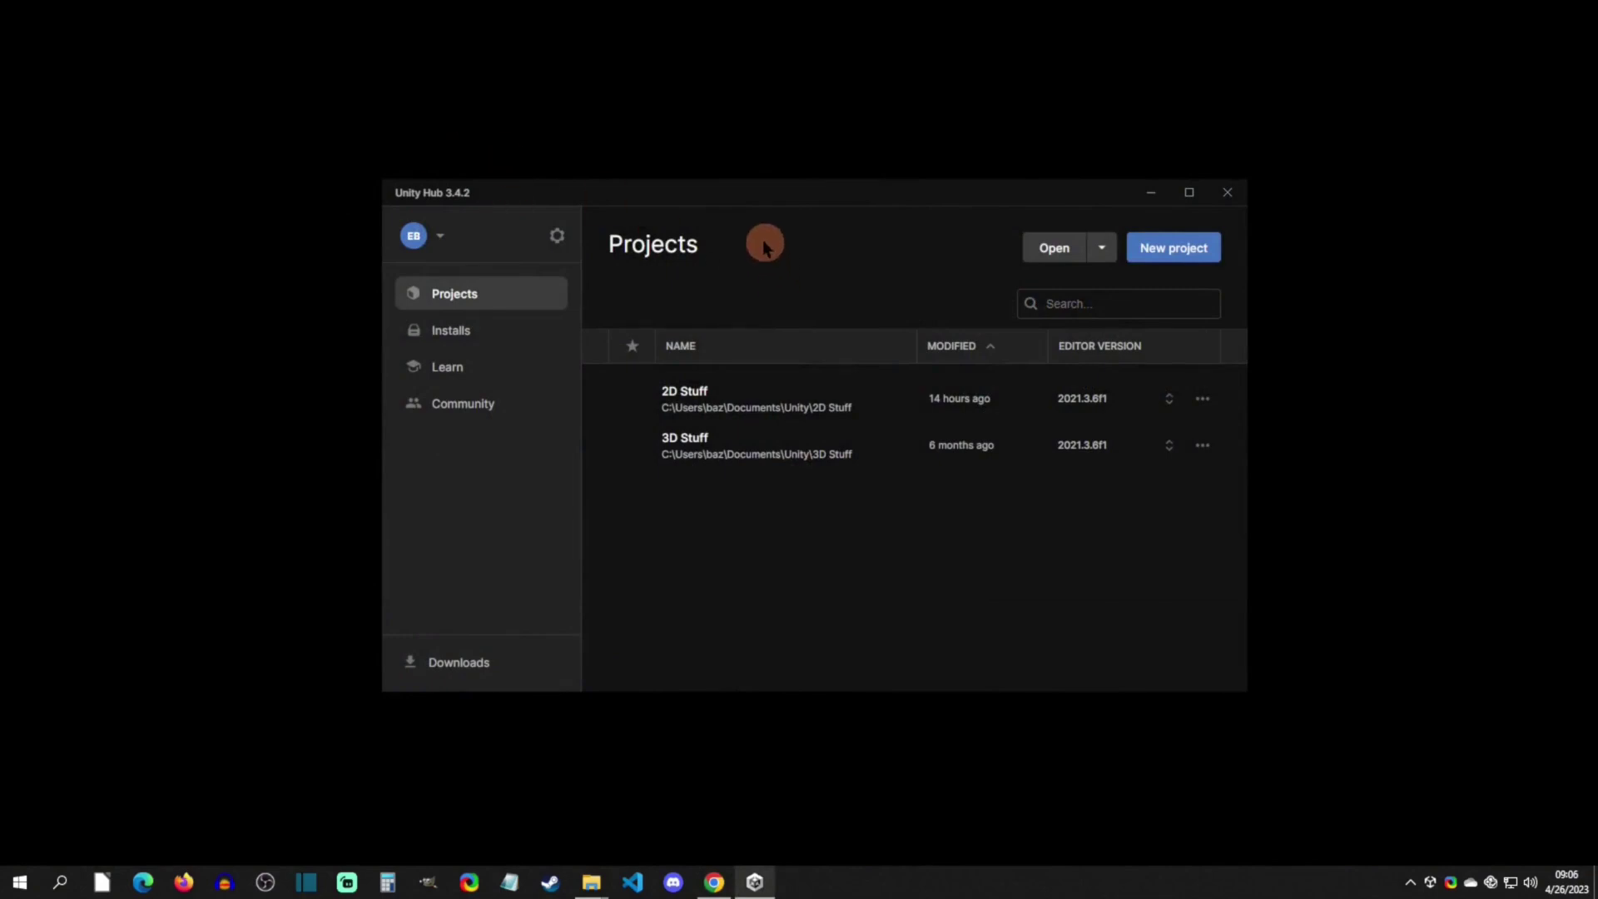
- Show Unity Hub's Installs page, listing only the 2021.3.6f1 LTS editor
click(450, 338)
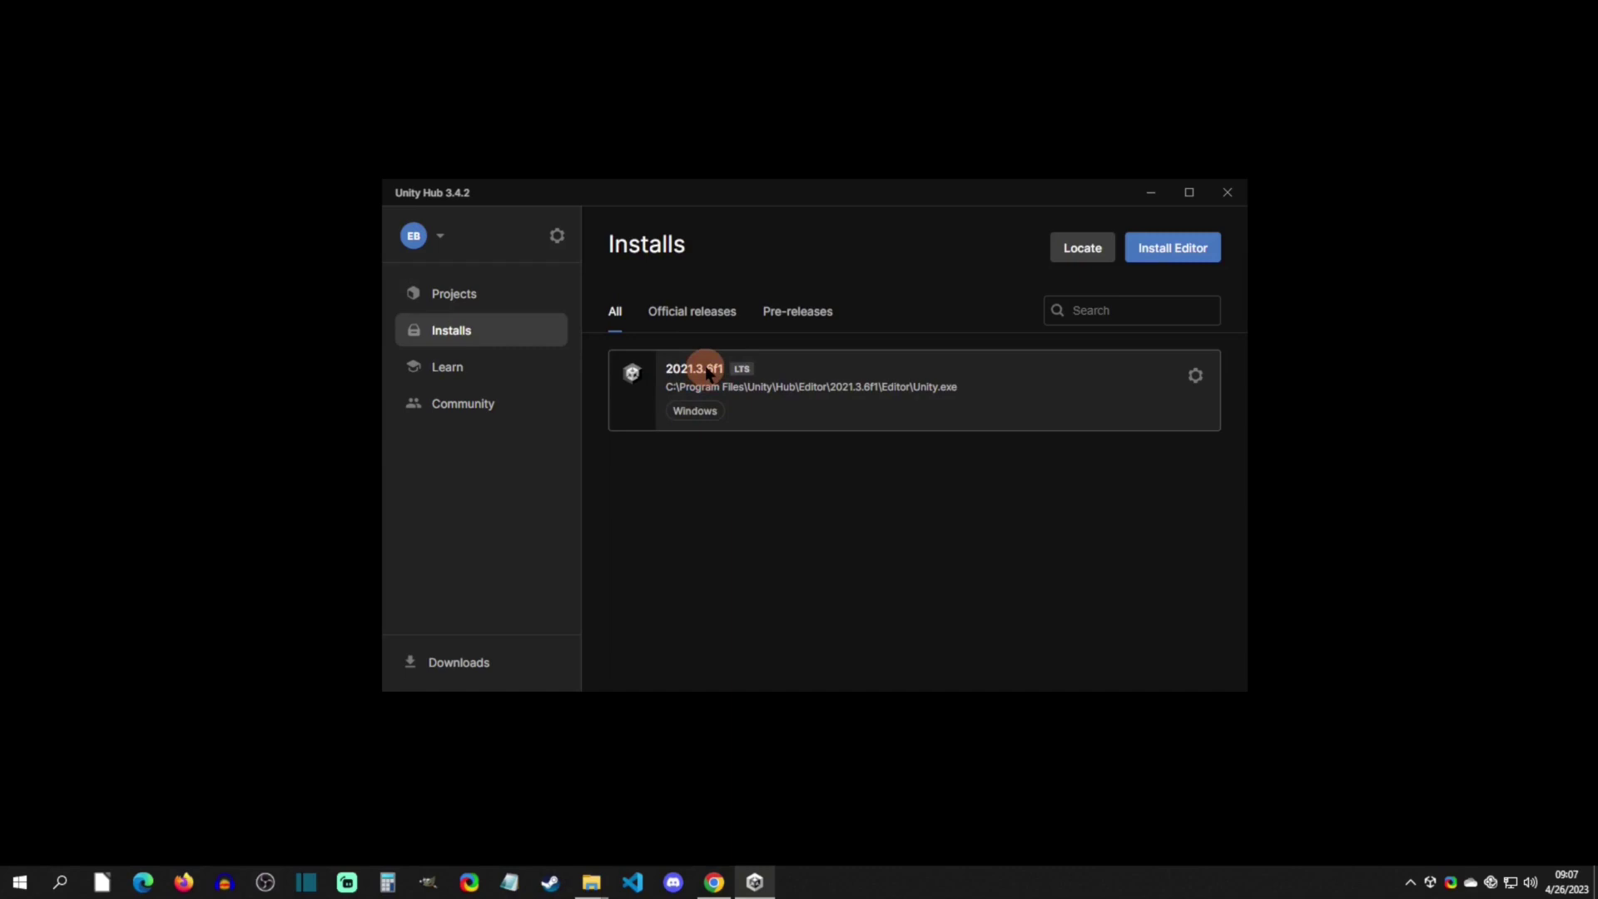
- Install editor 2021.3.23f1 with the 日本語 and 繁體中文 language pack modules
click(1170, 248)
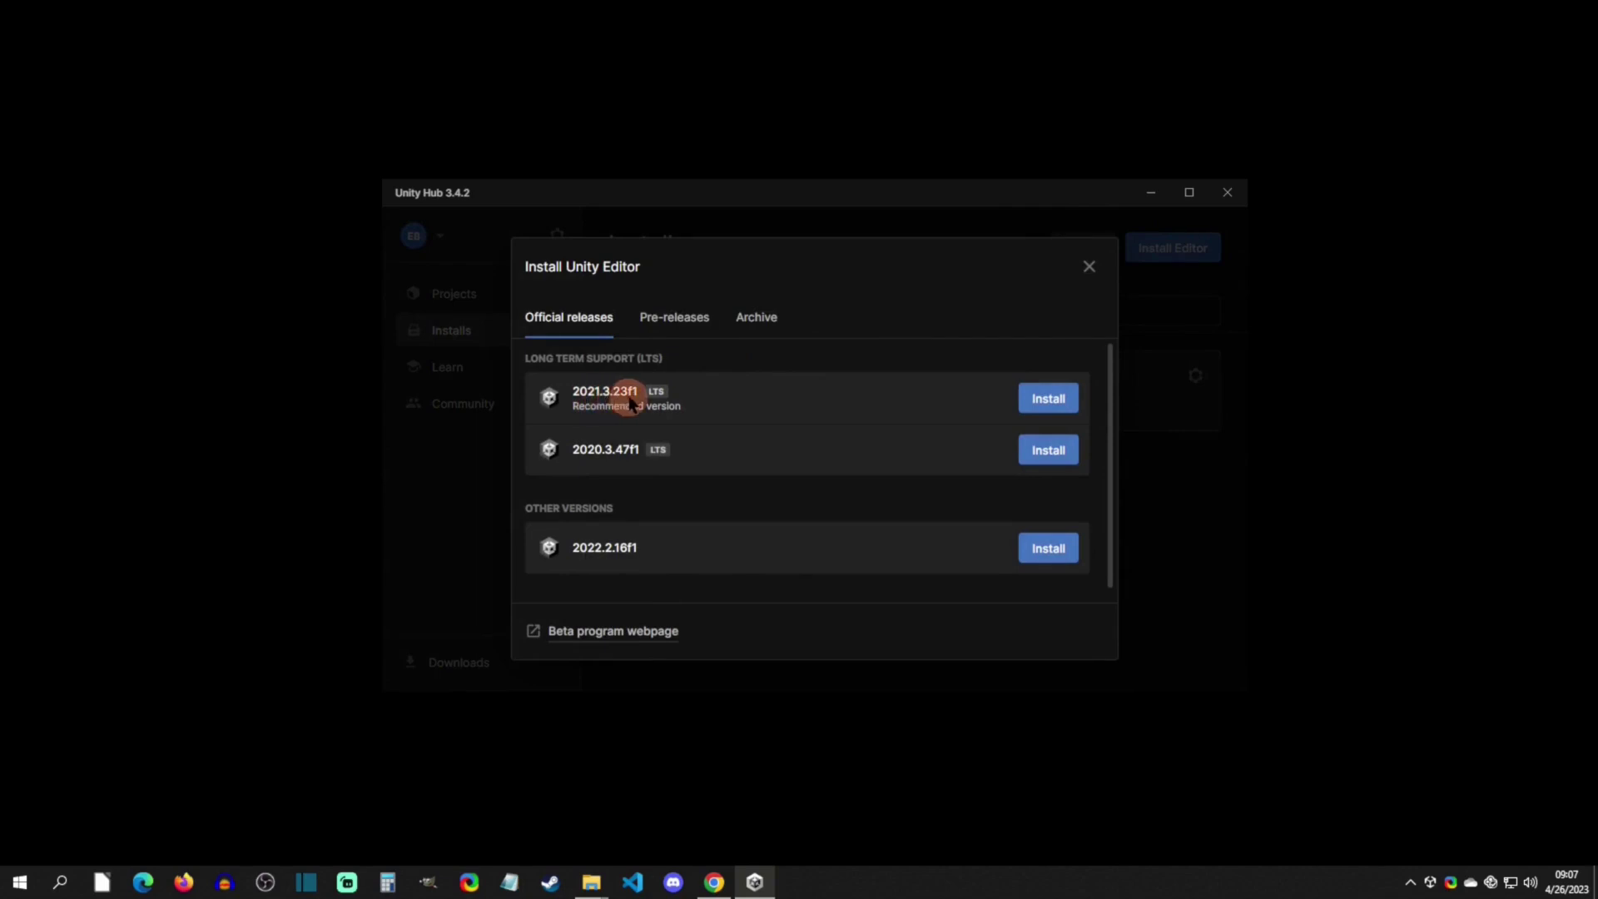
click(1049, 398)
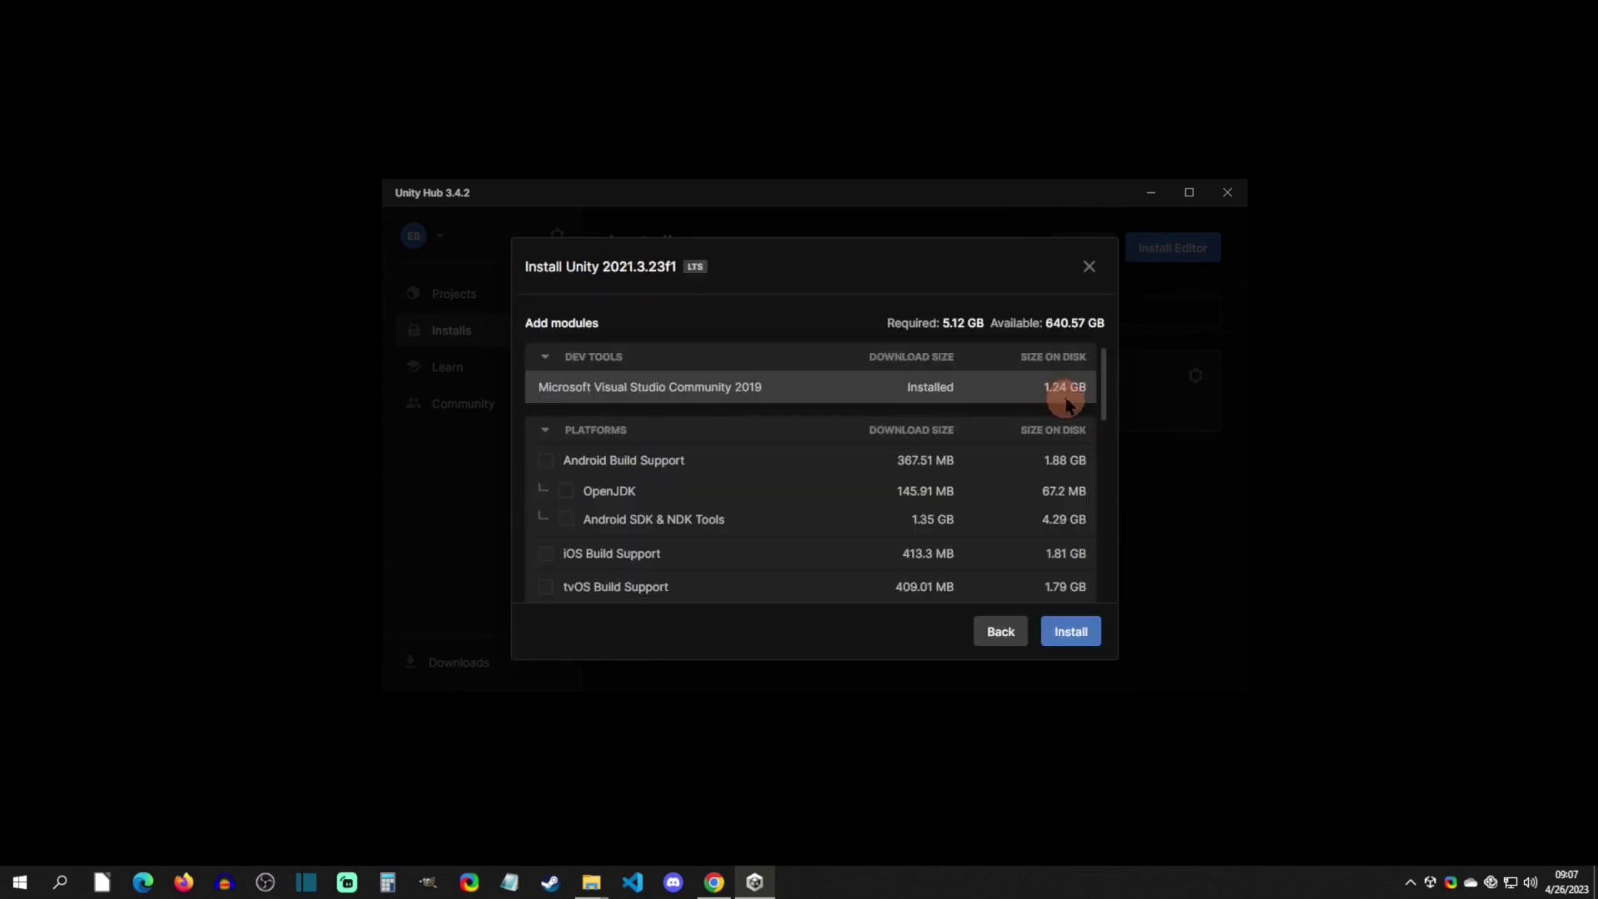
drag(1103, 366, 1102, 581)
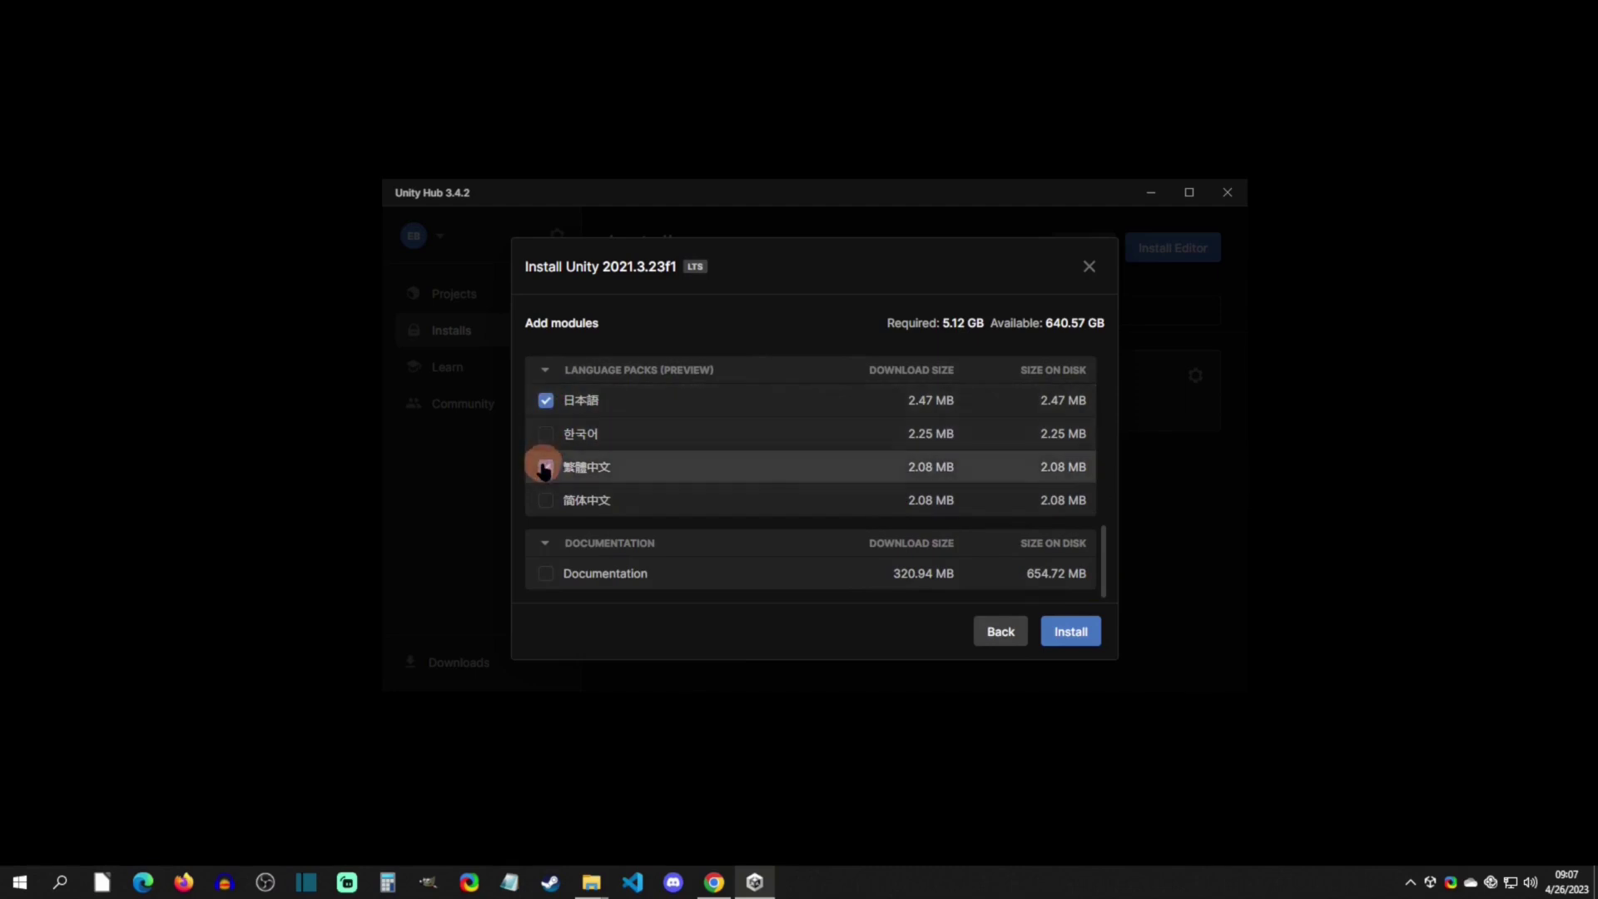
drag(1099, 553, 1107, 354)
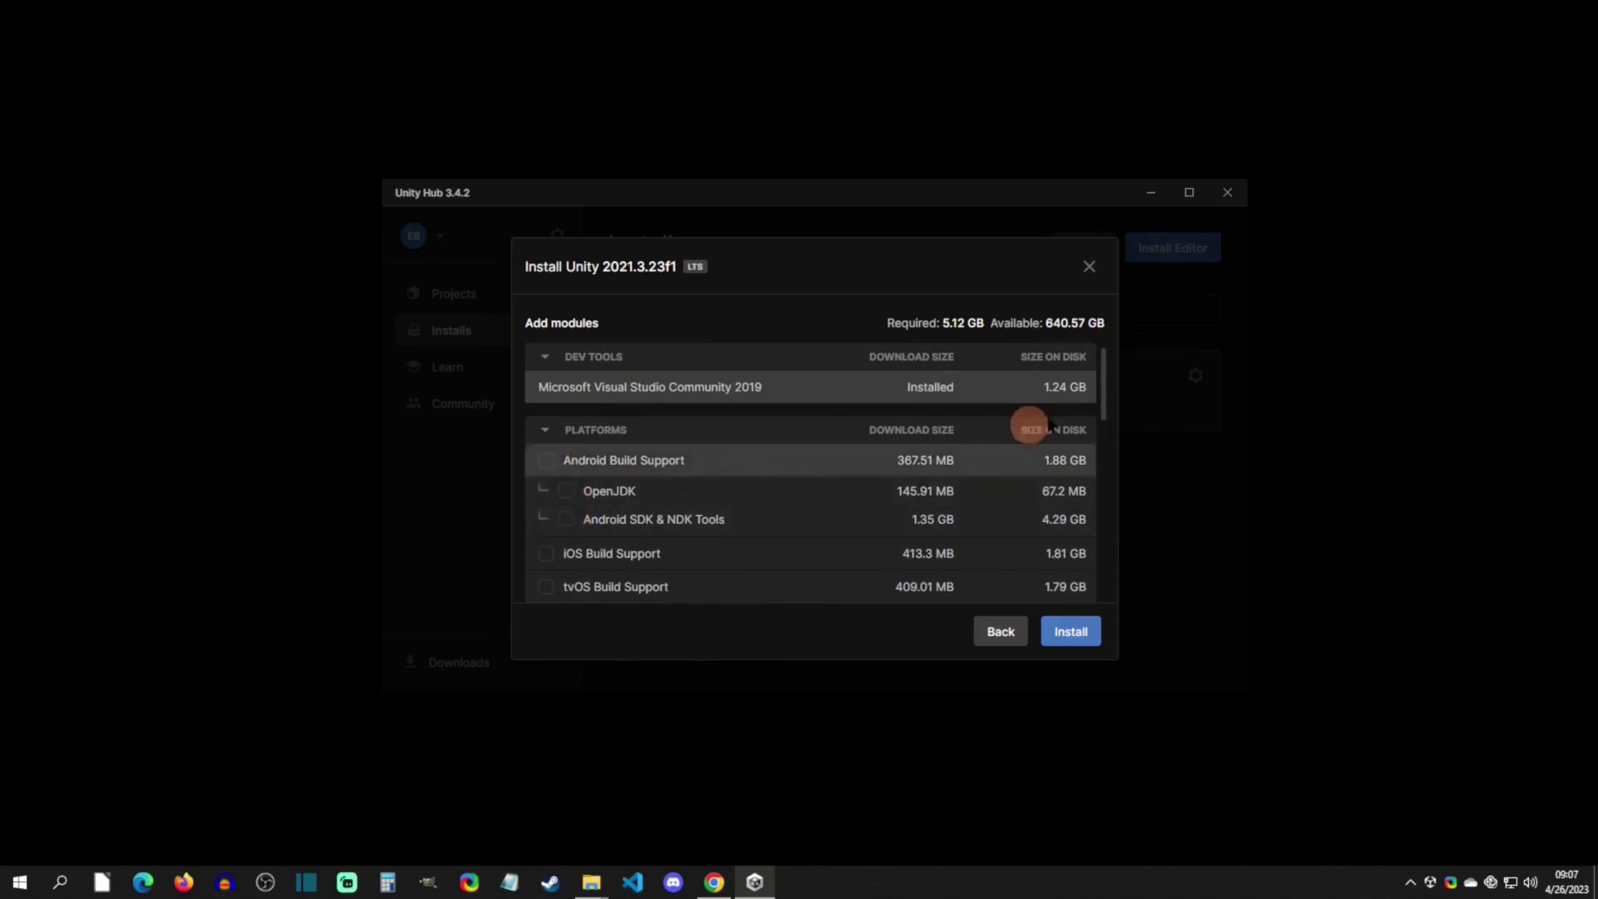
mouse_move(1105, 364)
mouse_down()
mouse_move(1106, 453)
mouse_move(1107, 342)
mouse_up()
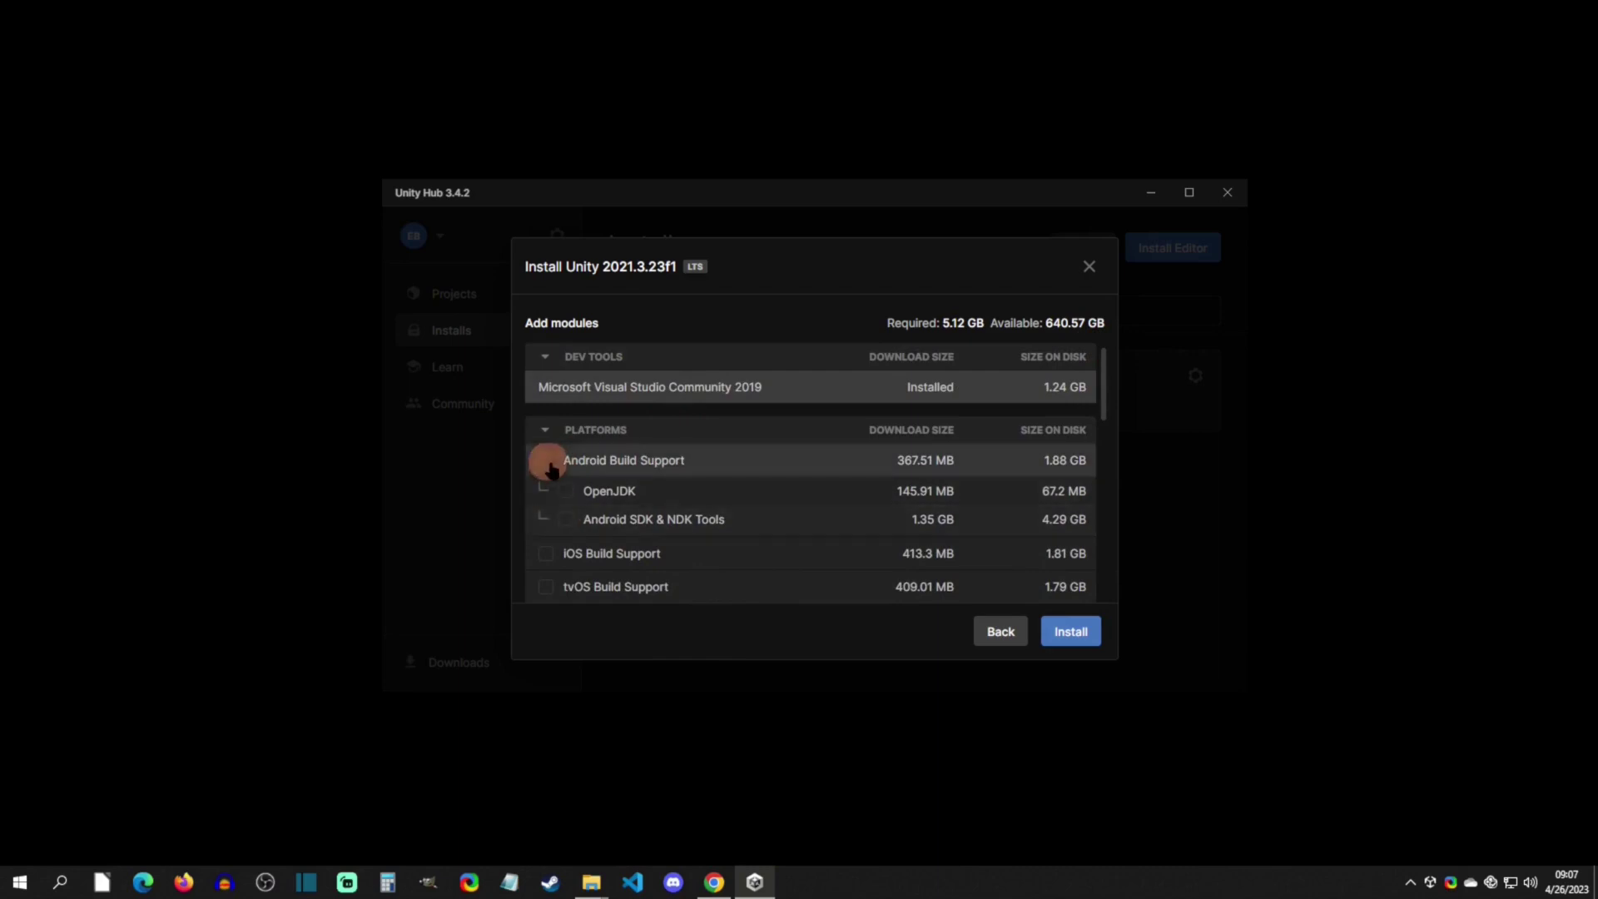
drag(1103, 368, 1105, 588)
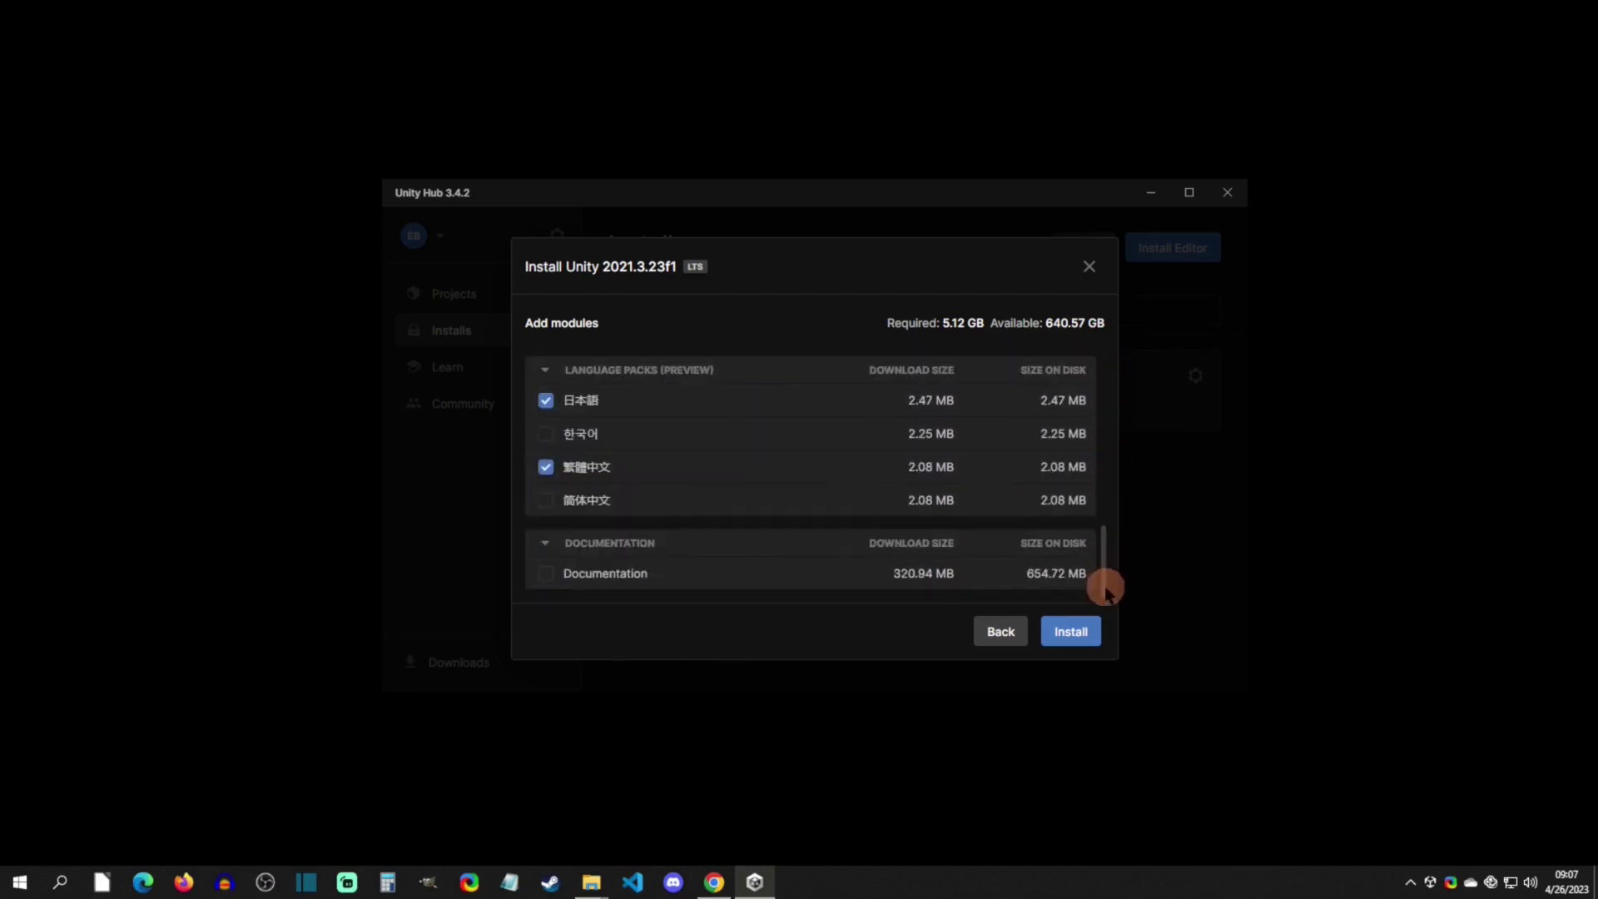
click(546, 401)
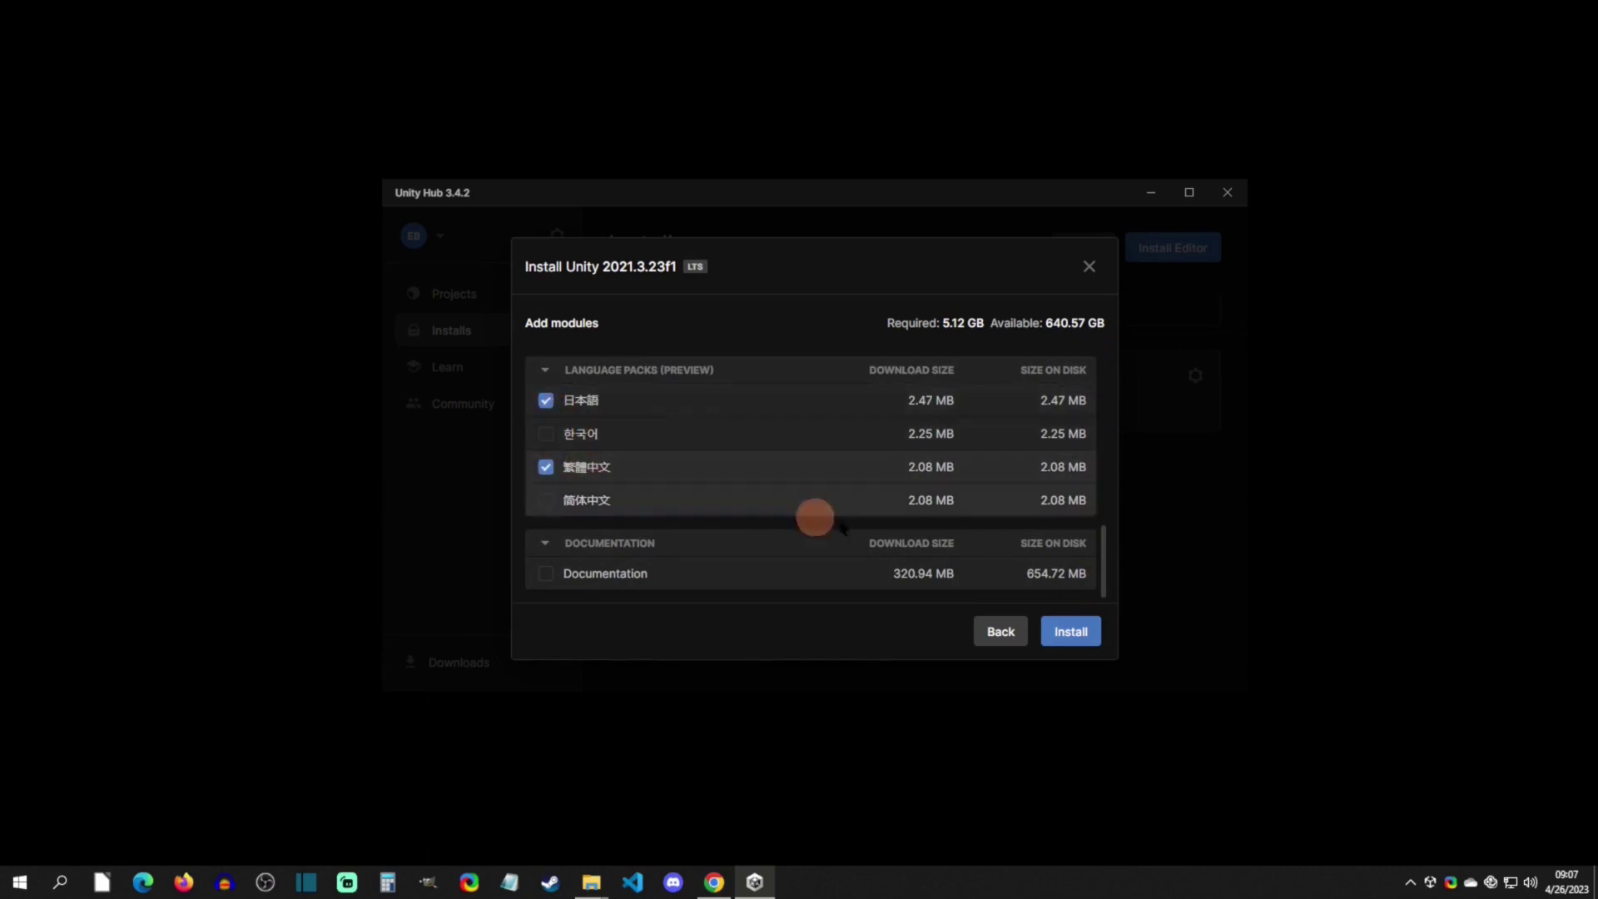
click(1087, 633)
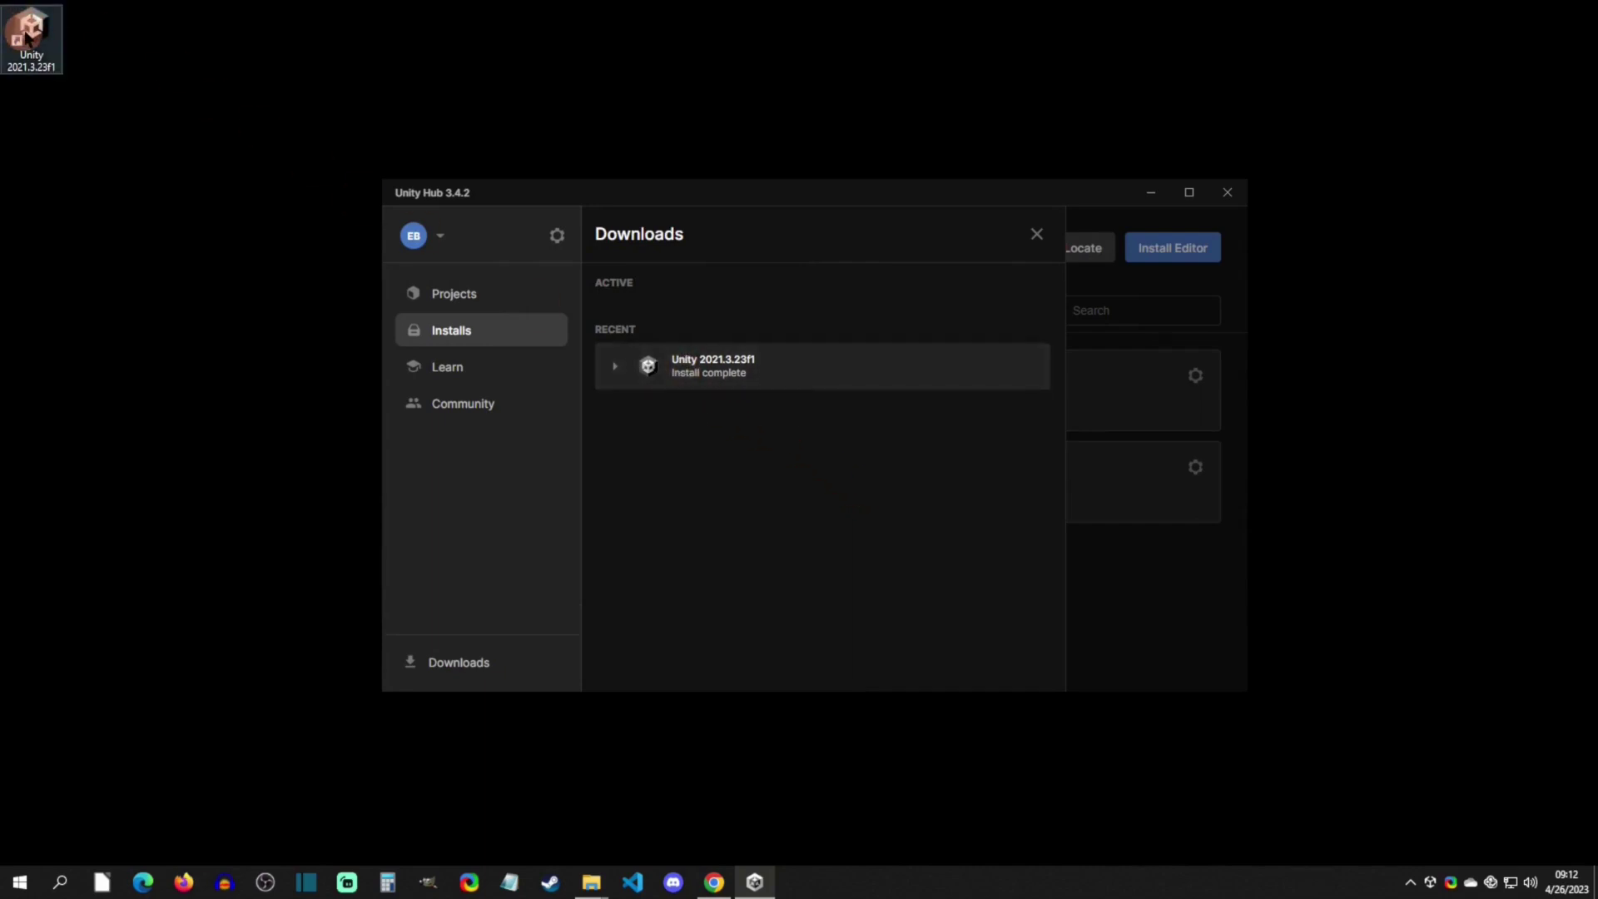
- Delete the new Unity desktop shortcut and return to Unity Hub's Projects list
key(Delete)
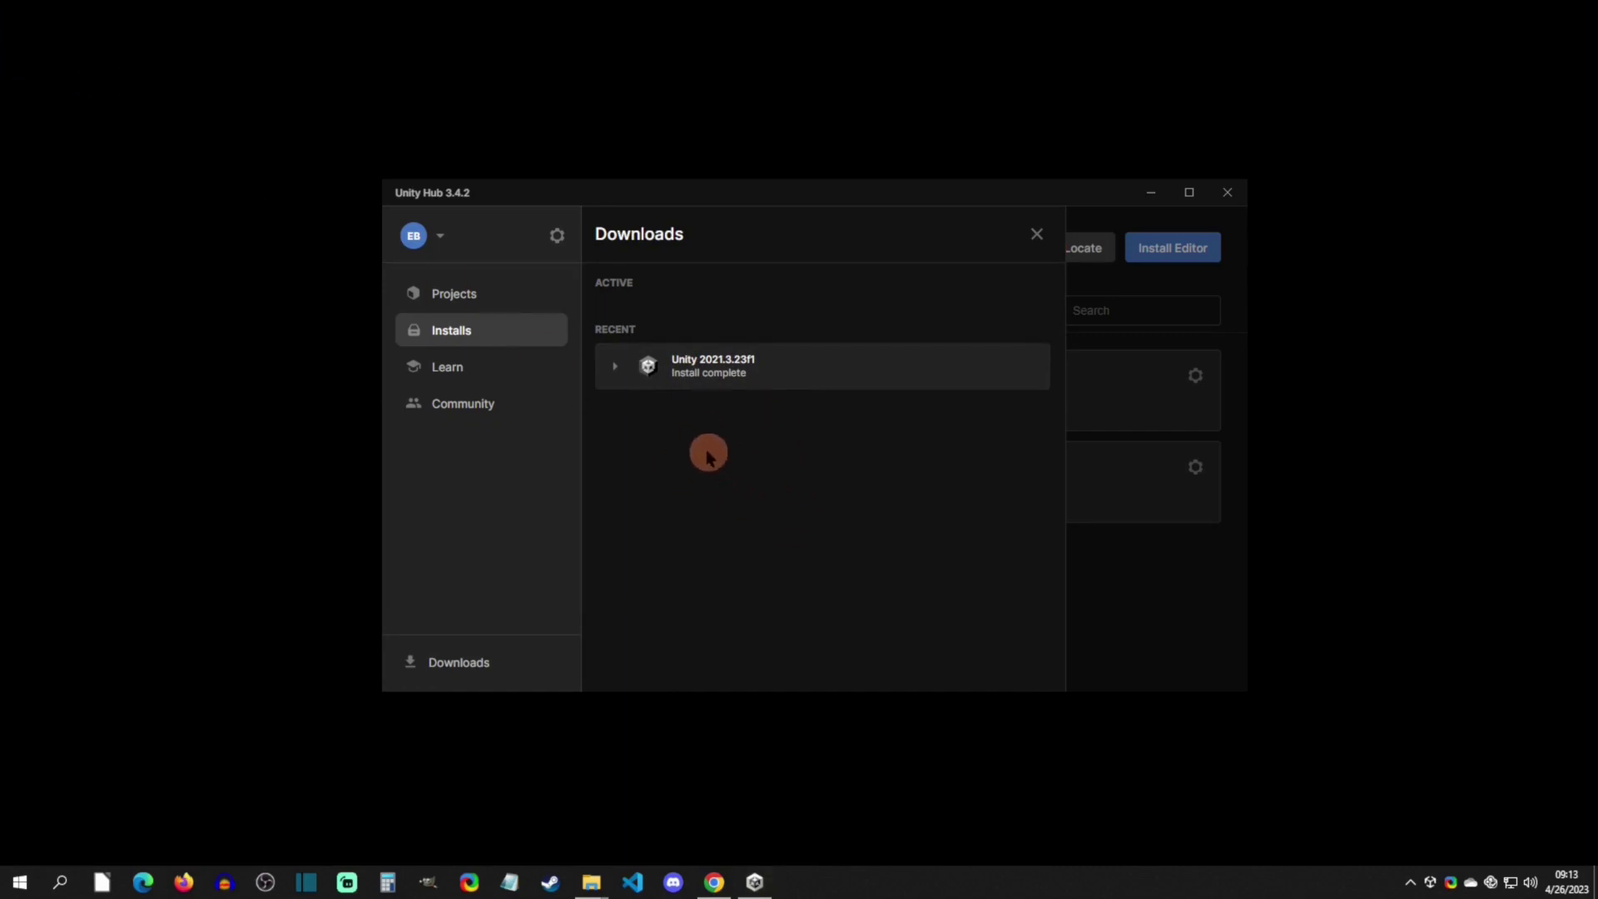
click(460, 302)
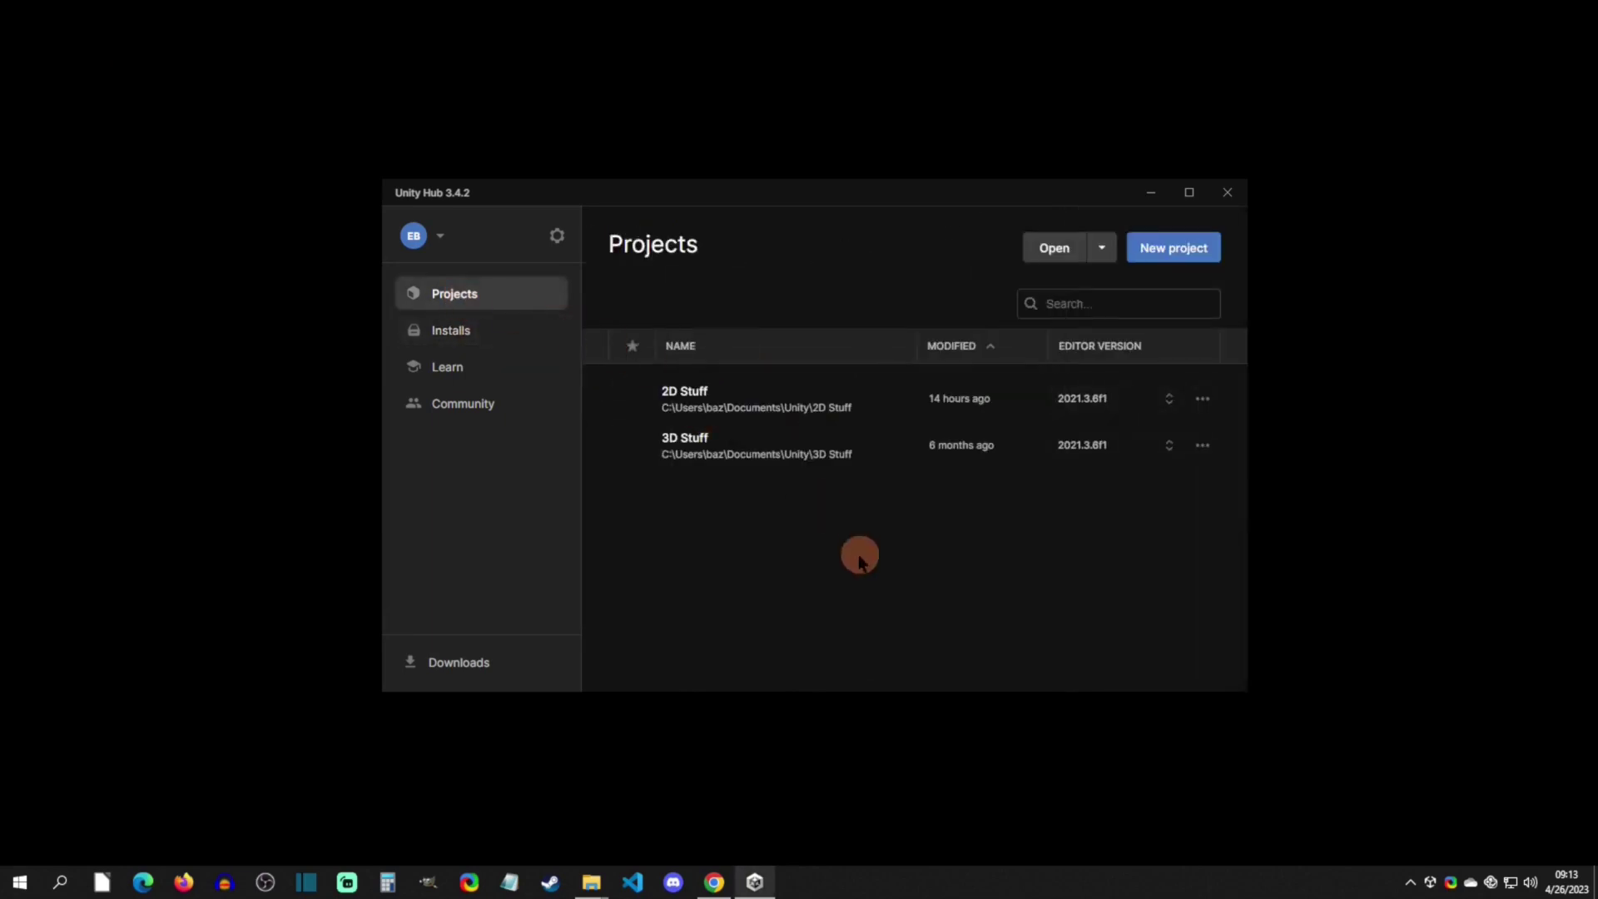
- Create a 2D Core project named UniteTutorial on editor 2021.3.23f1
click(1174, 247)
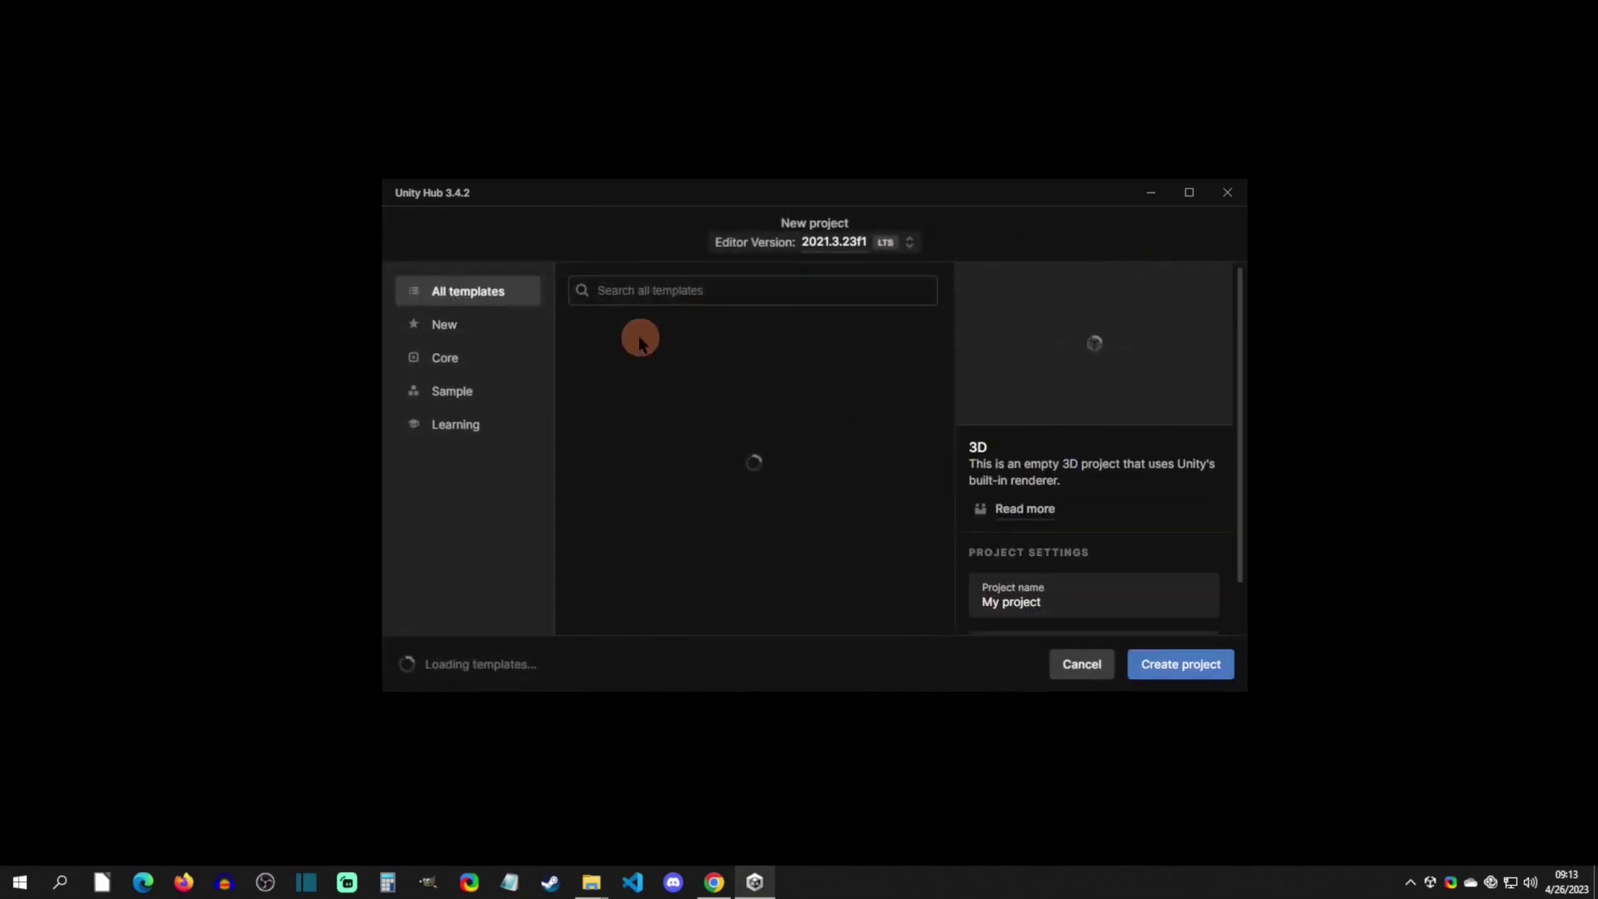
click(686, 337)
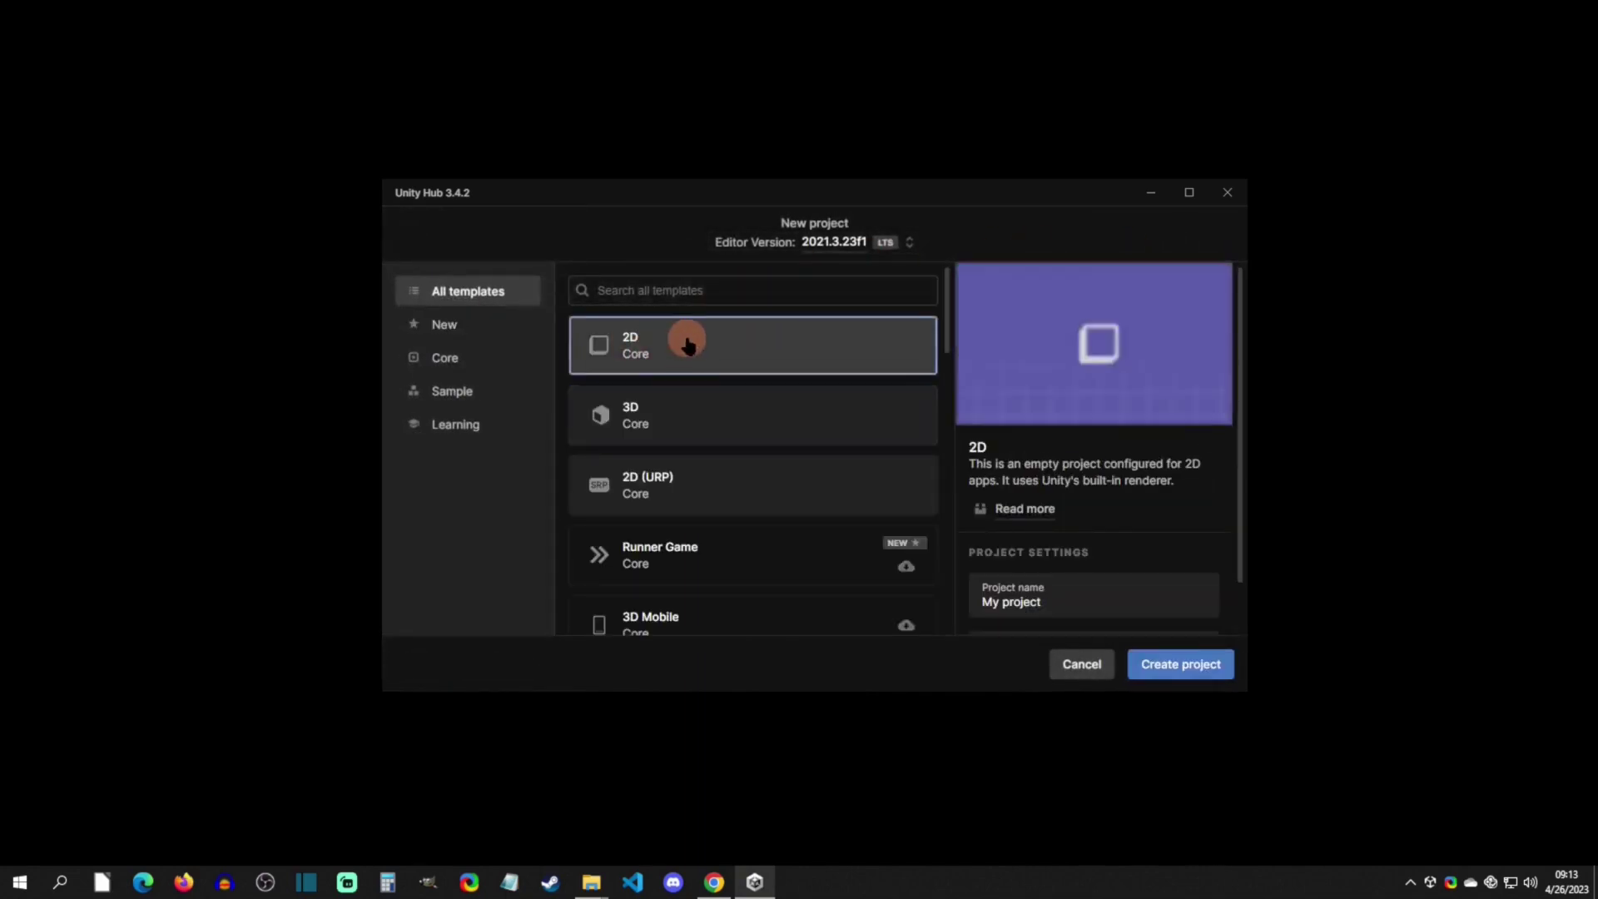
scroll(1121, 553, down, 1)
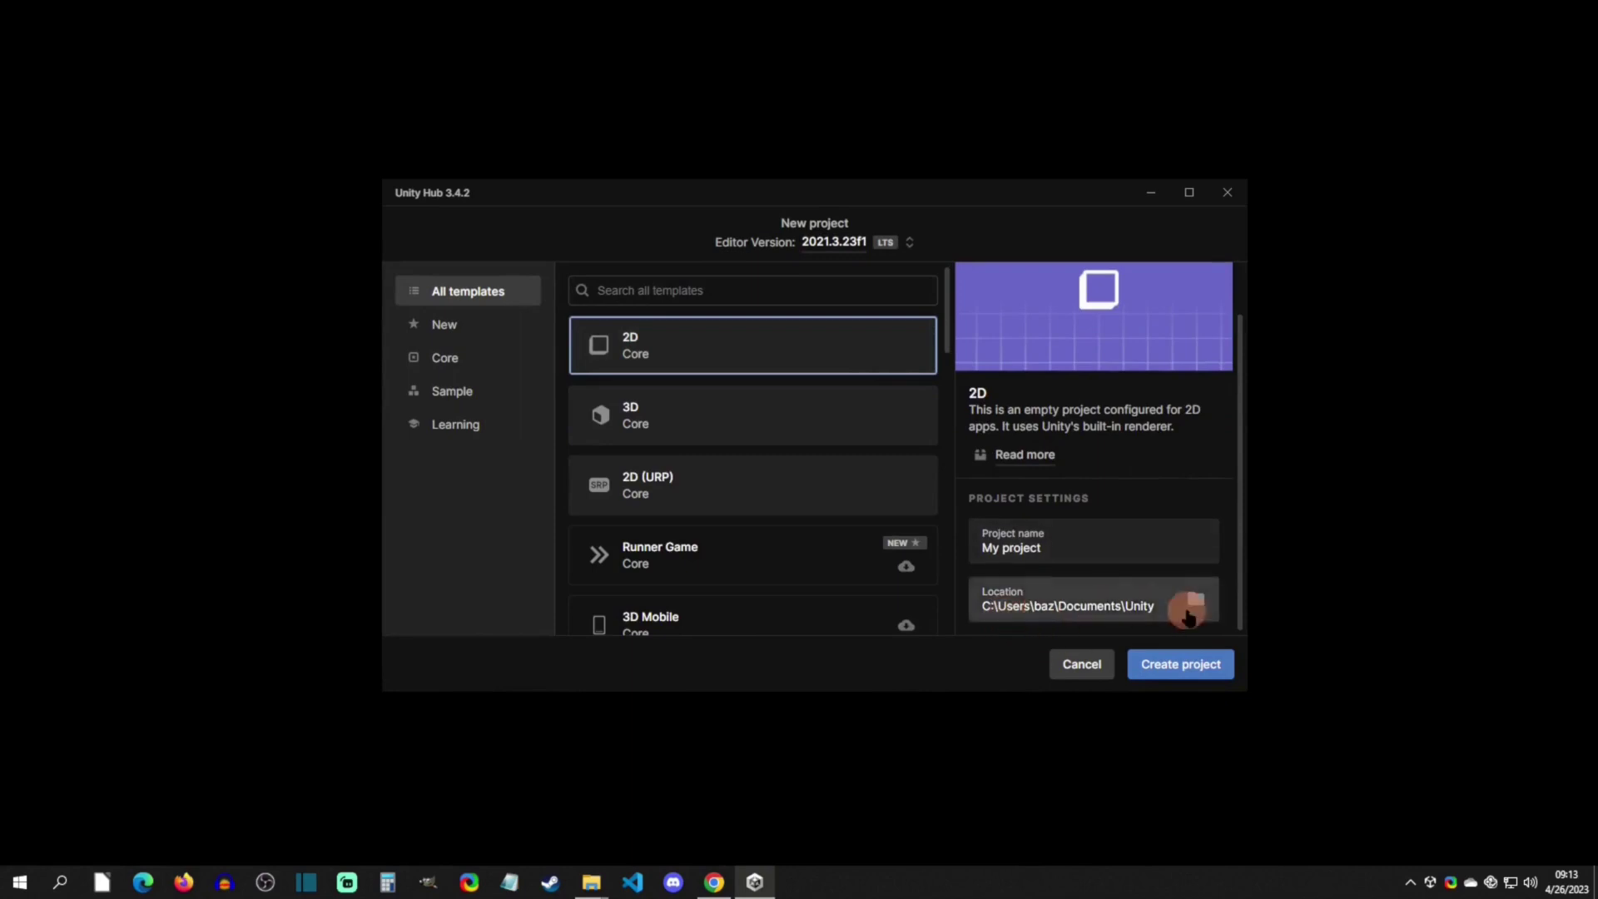
click(1077, 541)
drag(1077, 541, 945, 551)
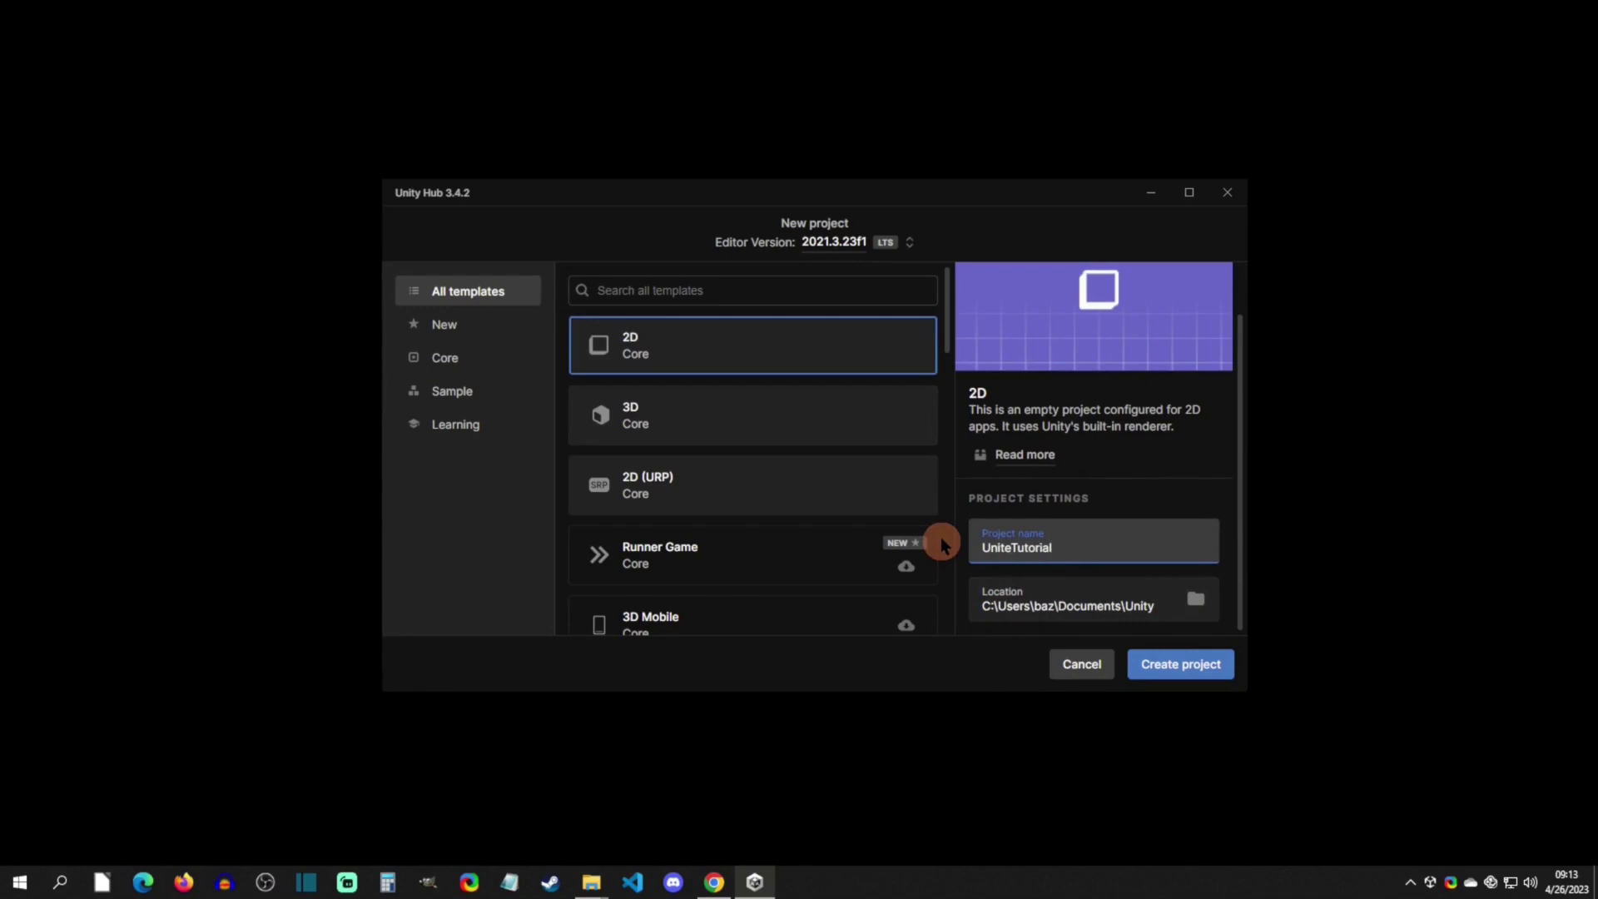
click(1182, 669)
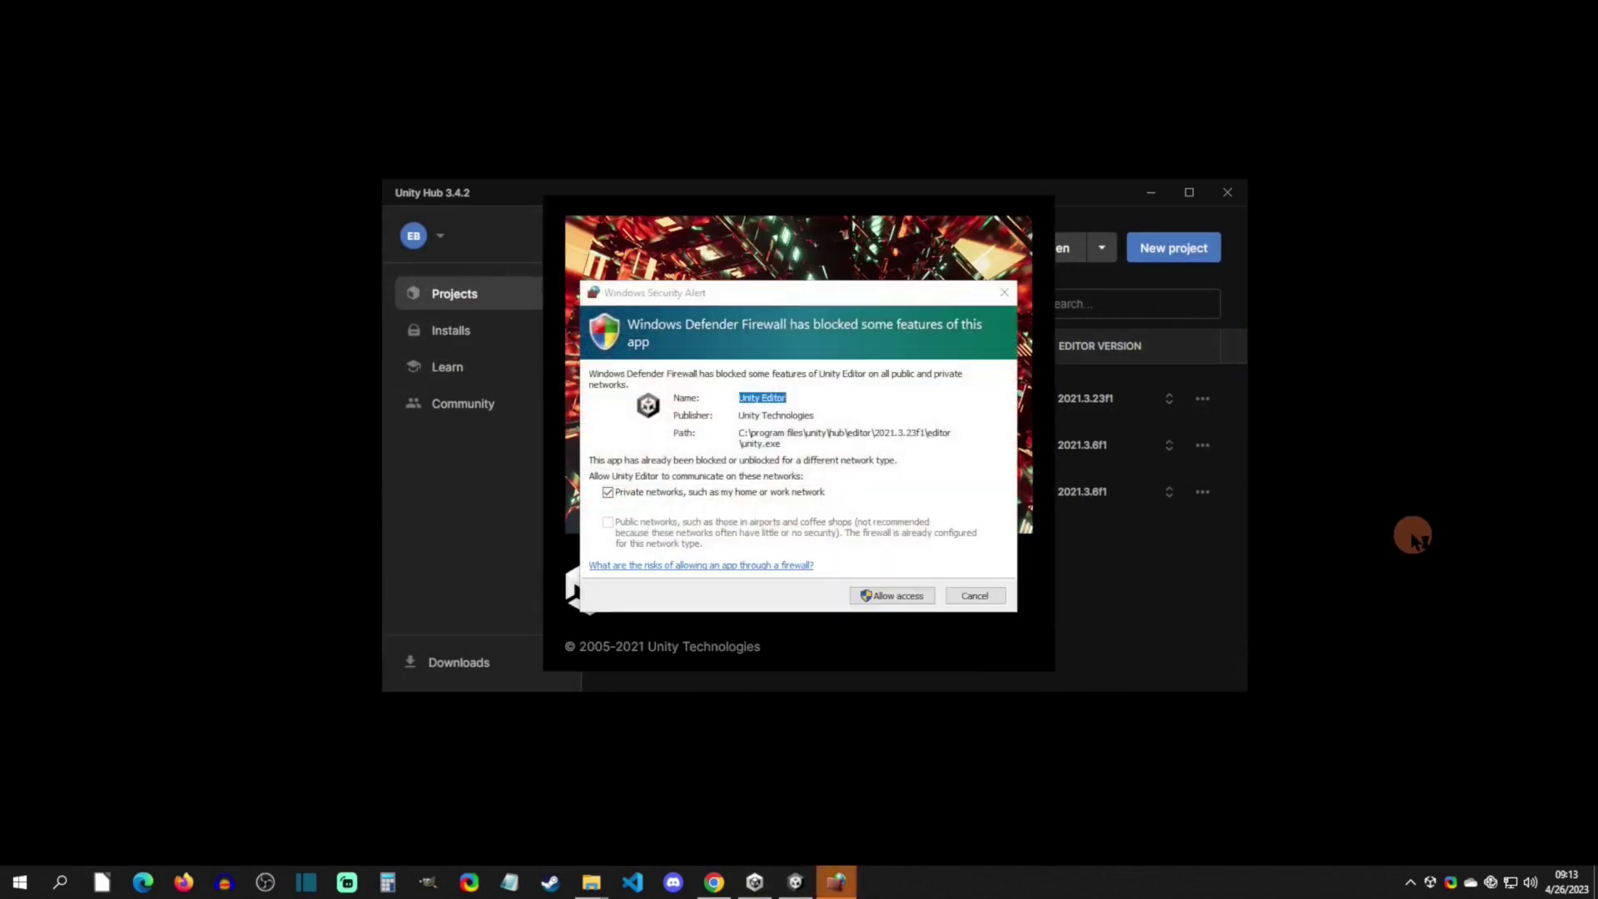
- Allow the Unity editor through the Windows firewall and maximize the UniteTutorial editor window
click(907, 596)
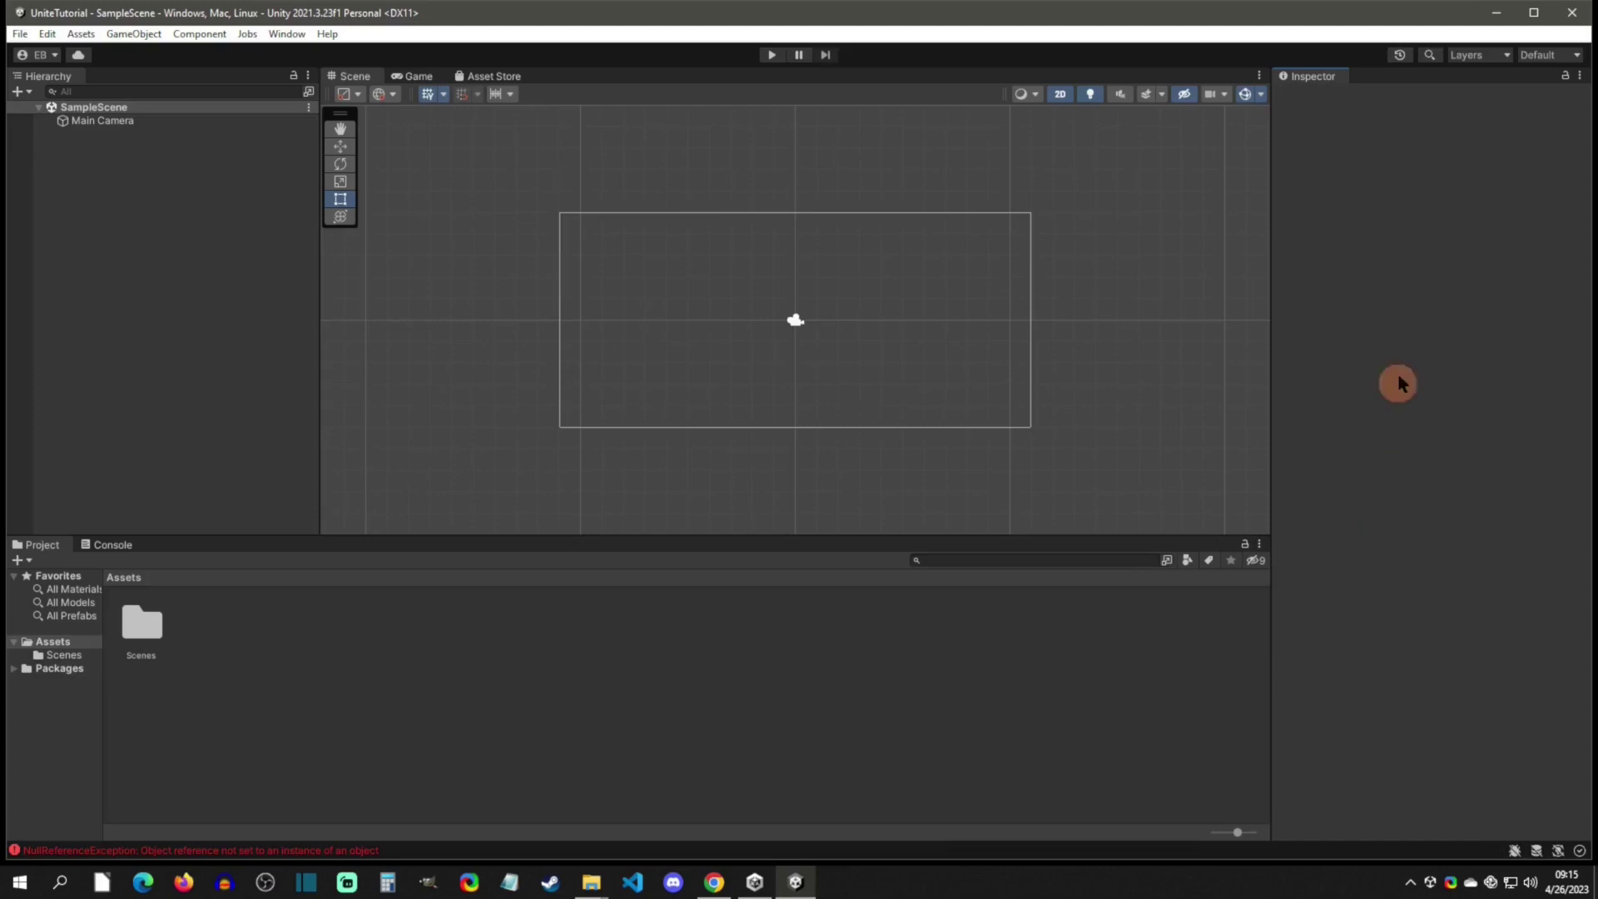
click(1534, 12)
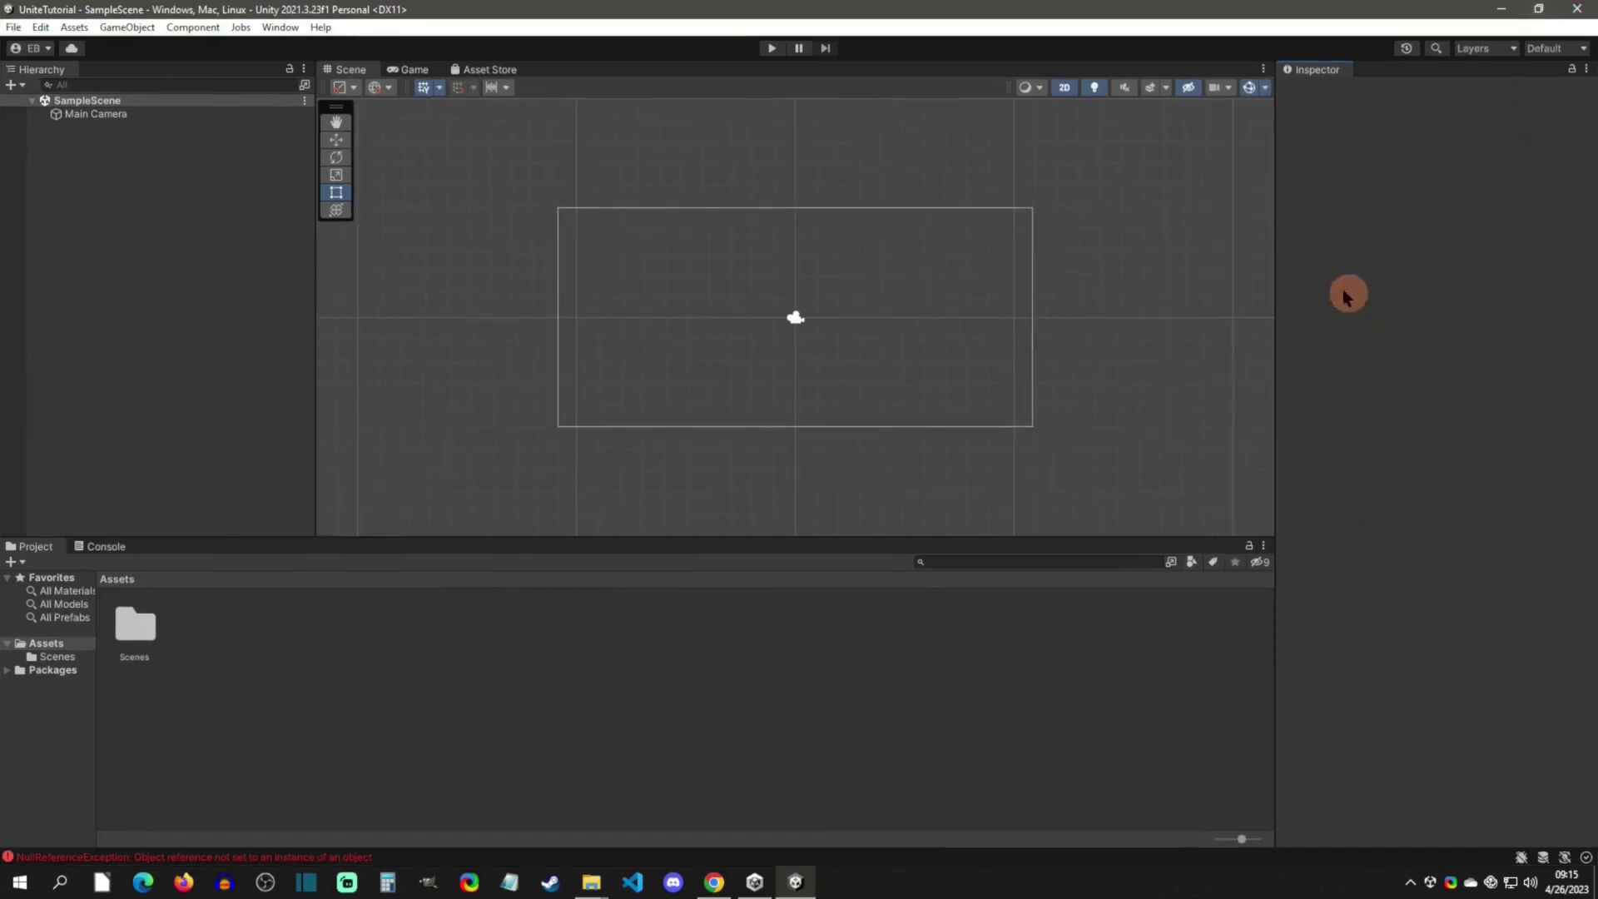
- Open the Package Manager and switch its package list to My Assets
click(280, 28)
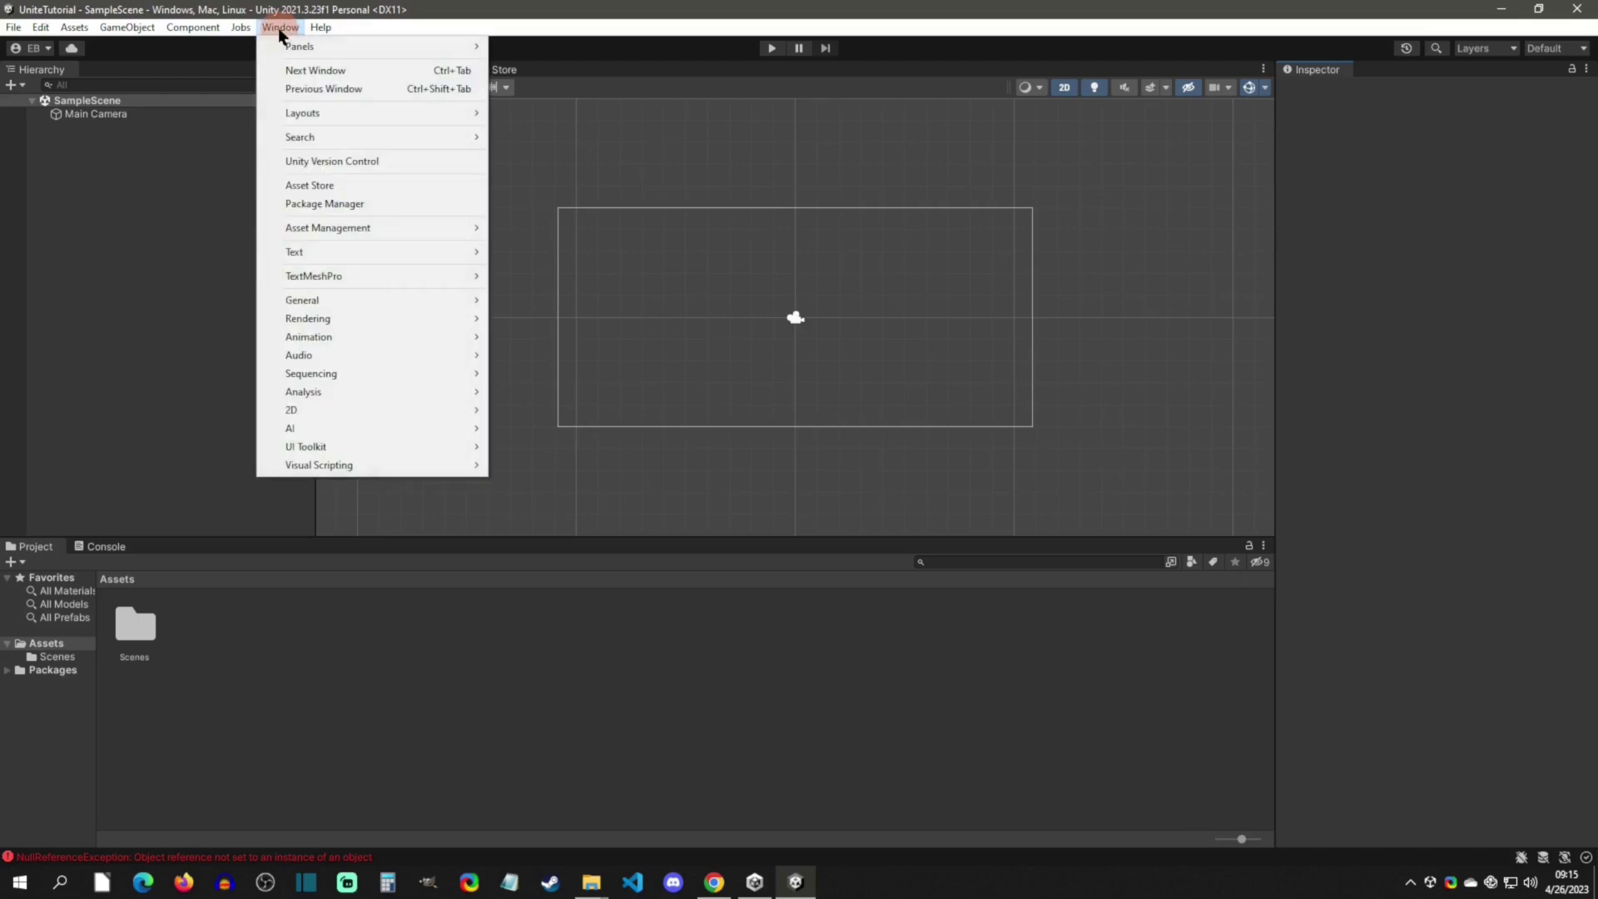
click(298, 208)
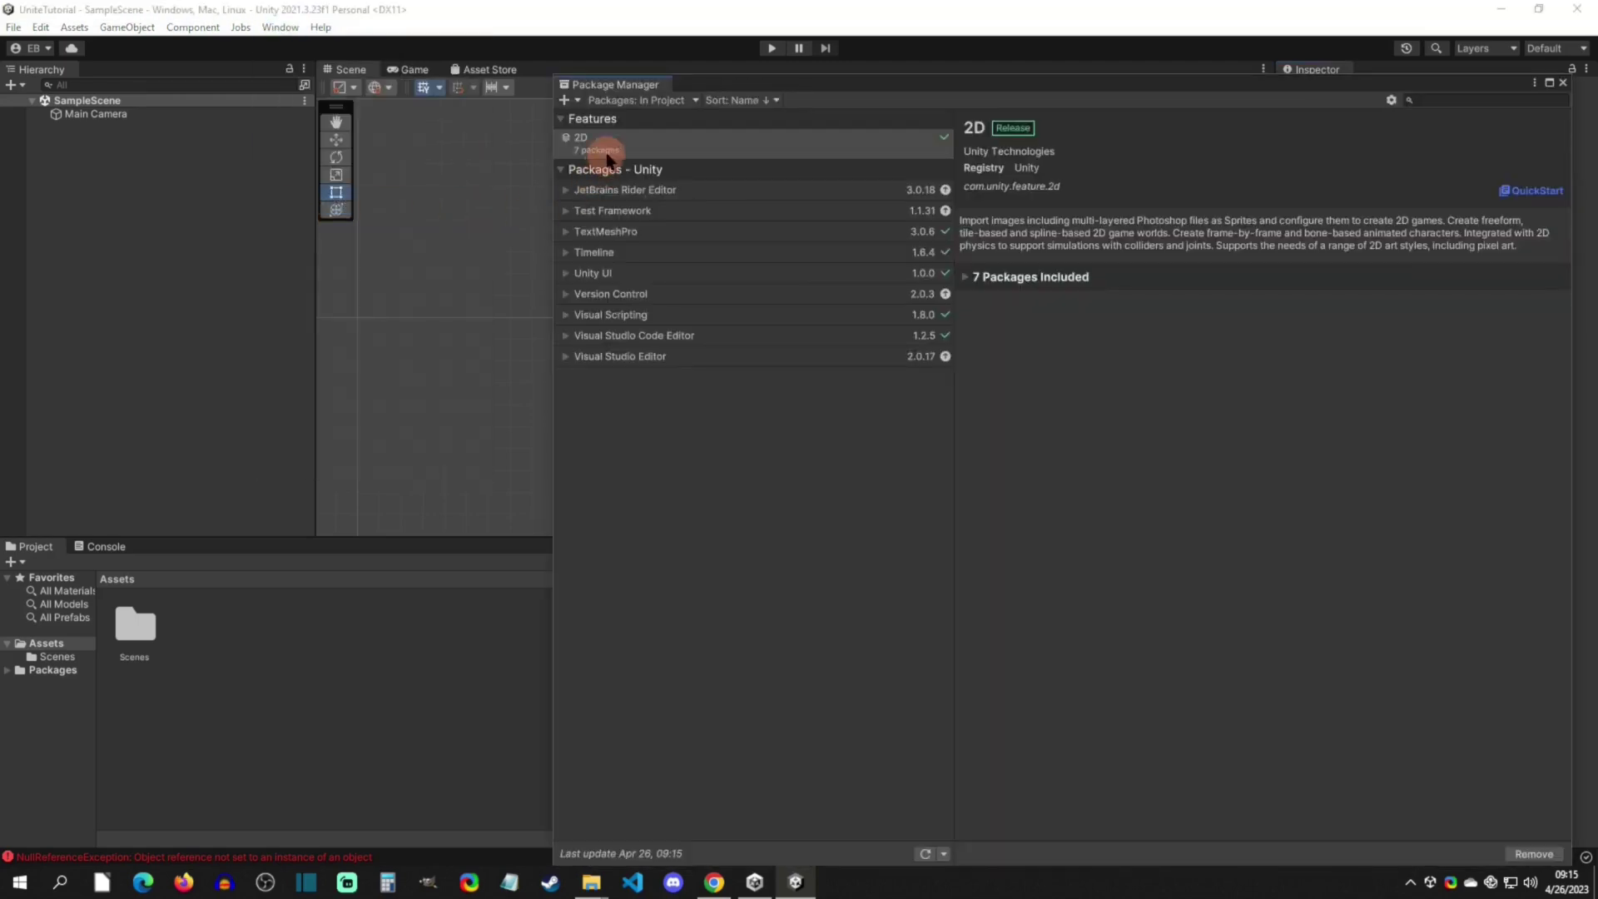
click(668, 101)
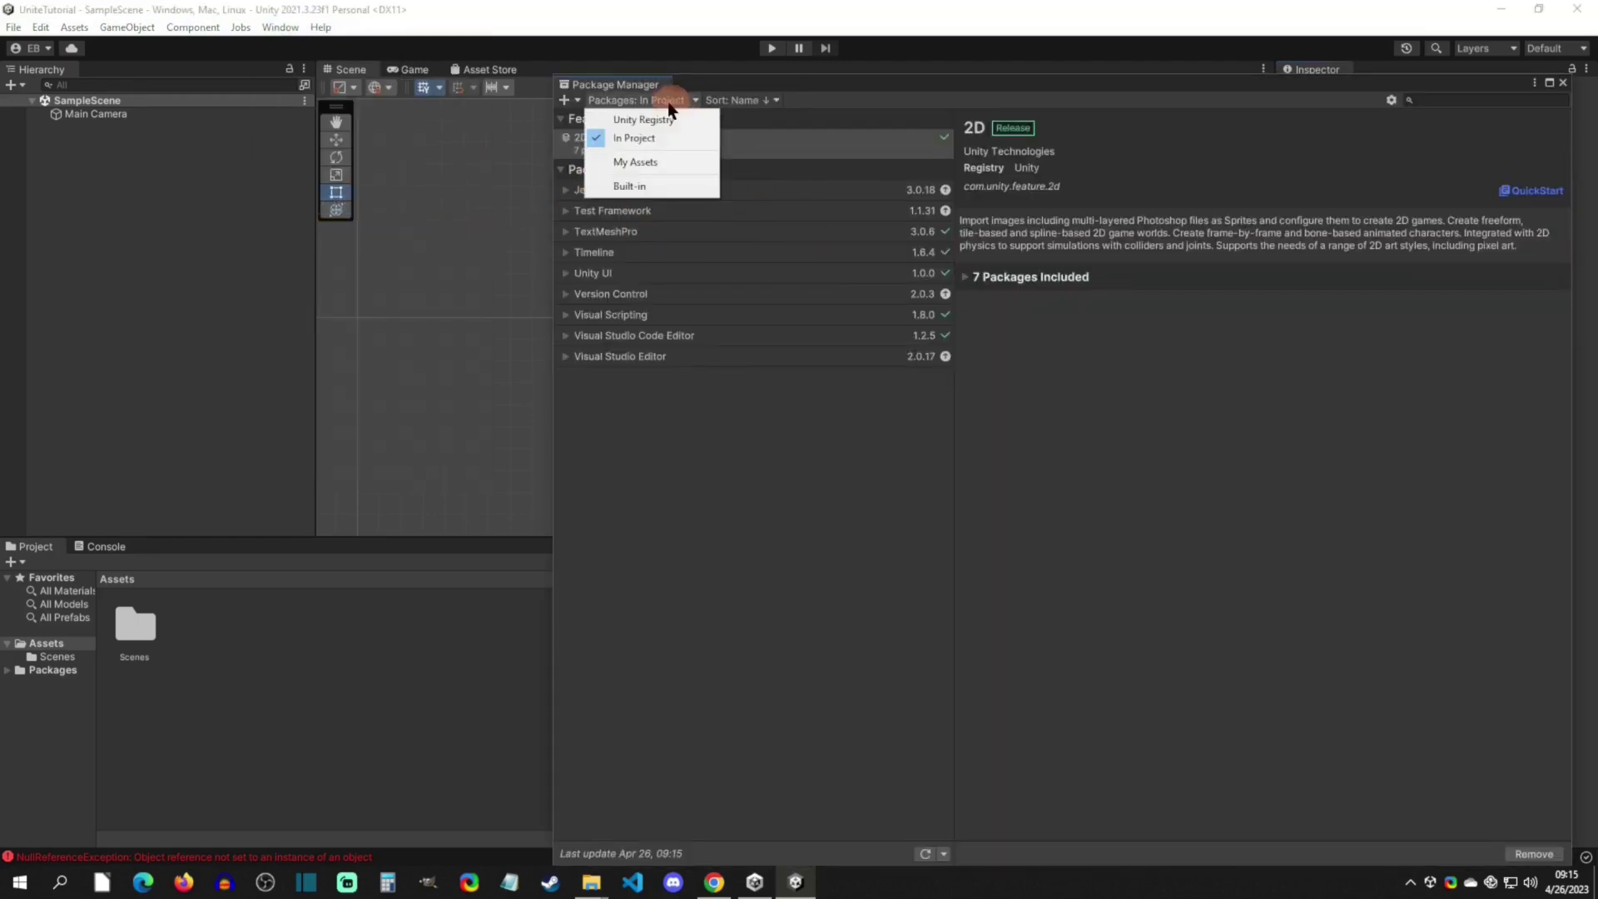
click(641, 162)
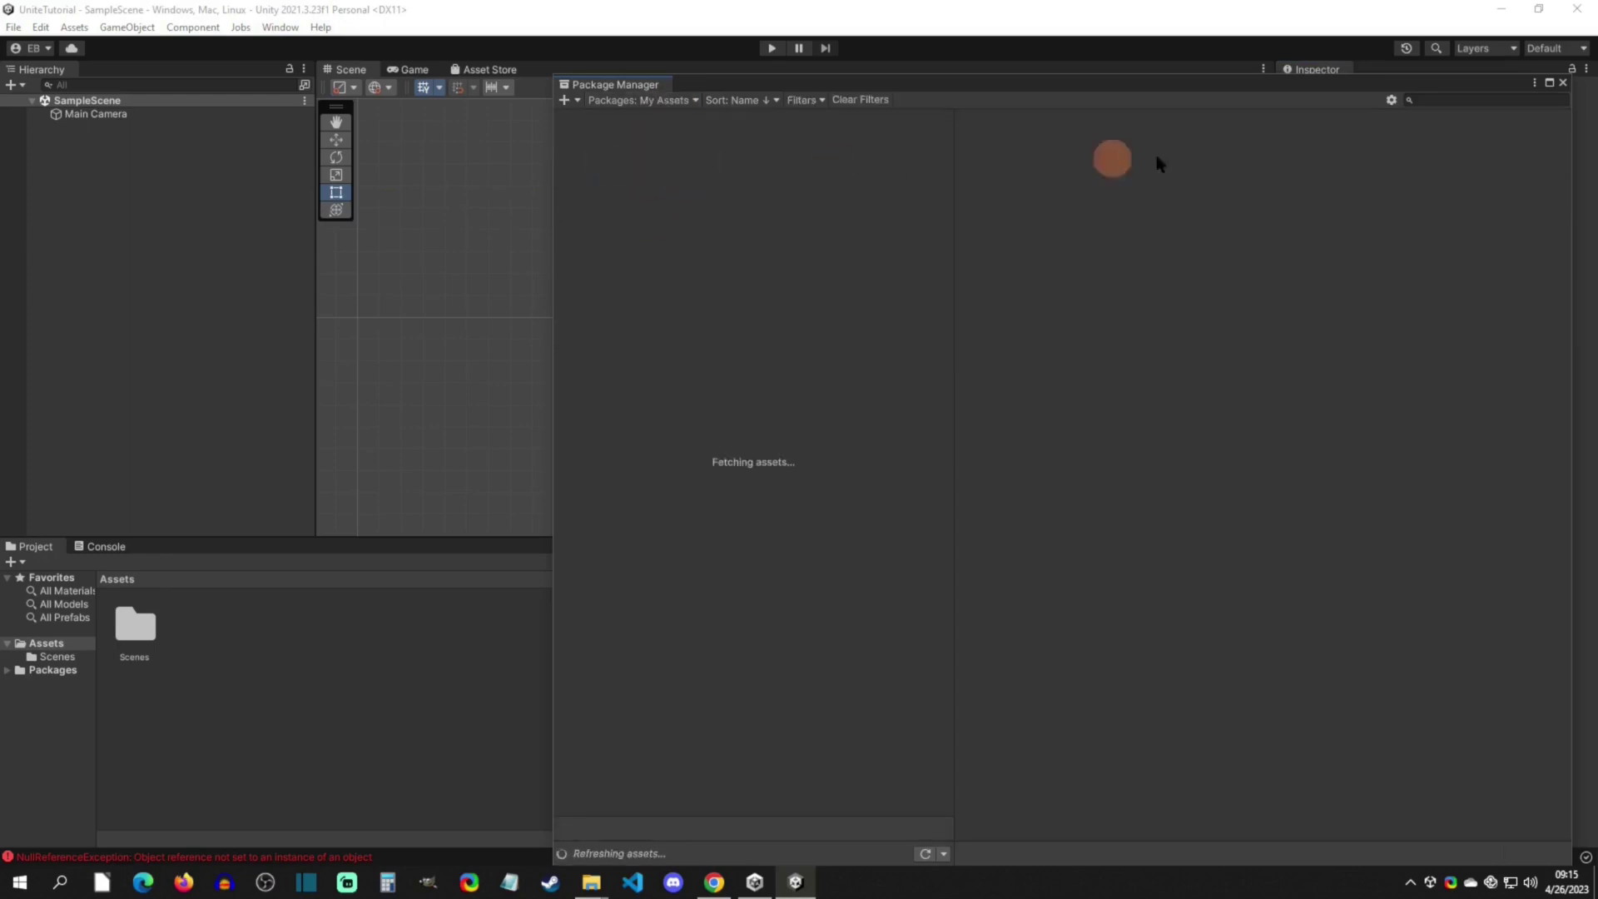
- Search My Assets for 'RPGMA', clear the search, then try importing 2D Tile Gap Fixing Tool
click(1470, 98)
text(R)
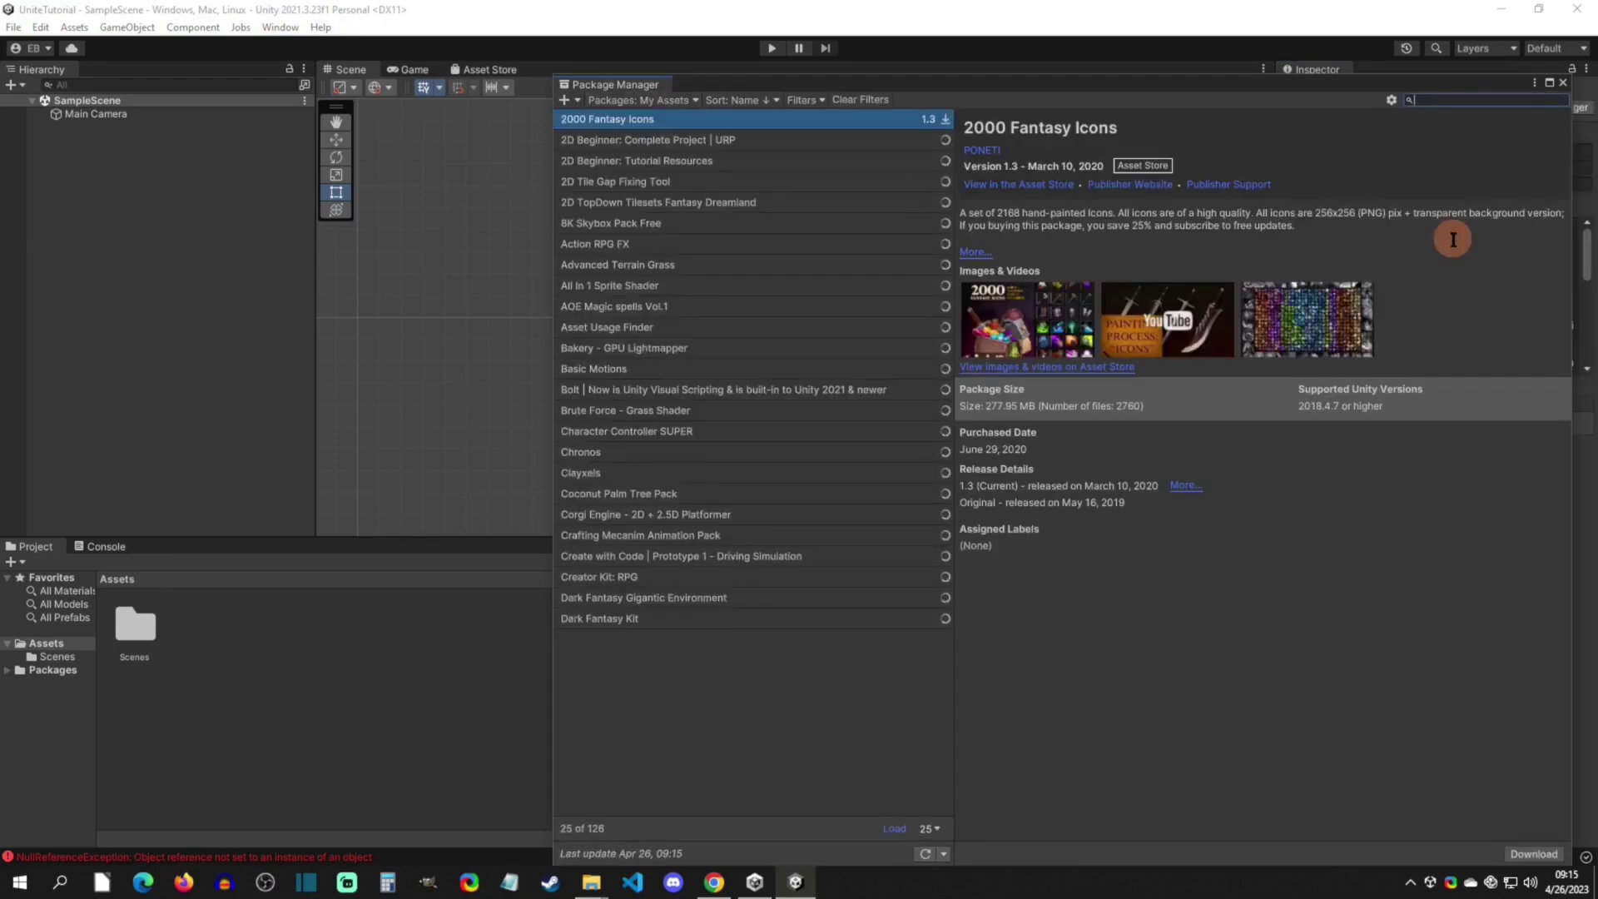
text(PGMA)
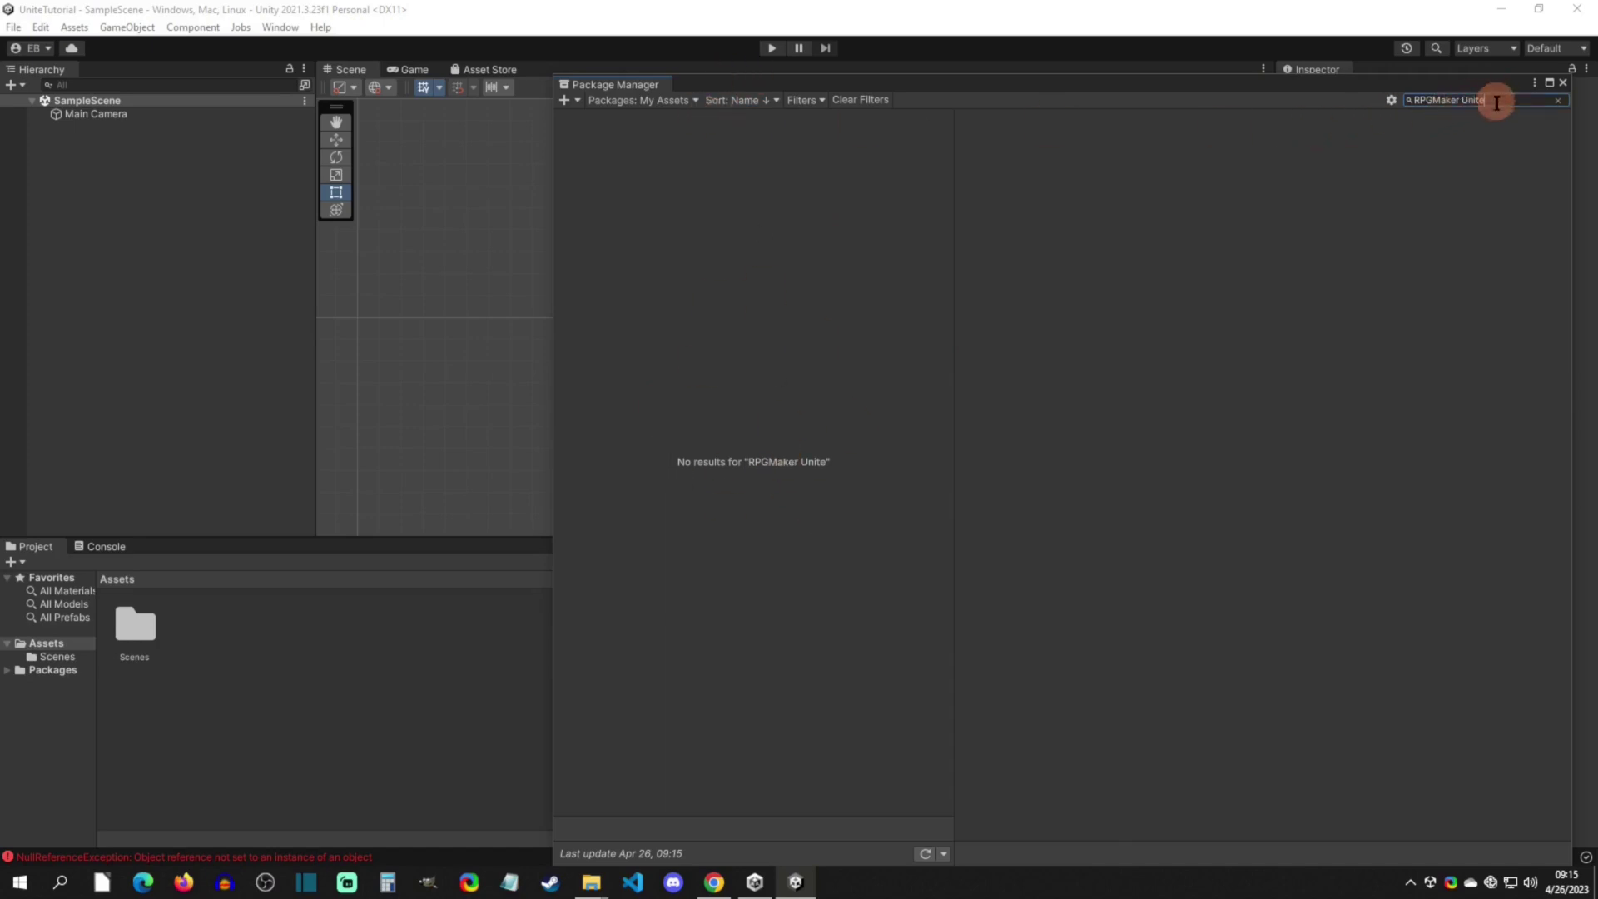
drag(1496, 102, 1388, 107)
key(BackSpace)
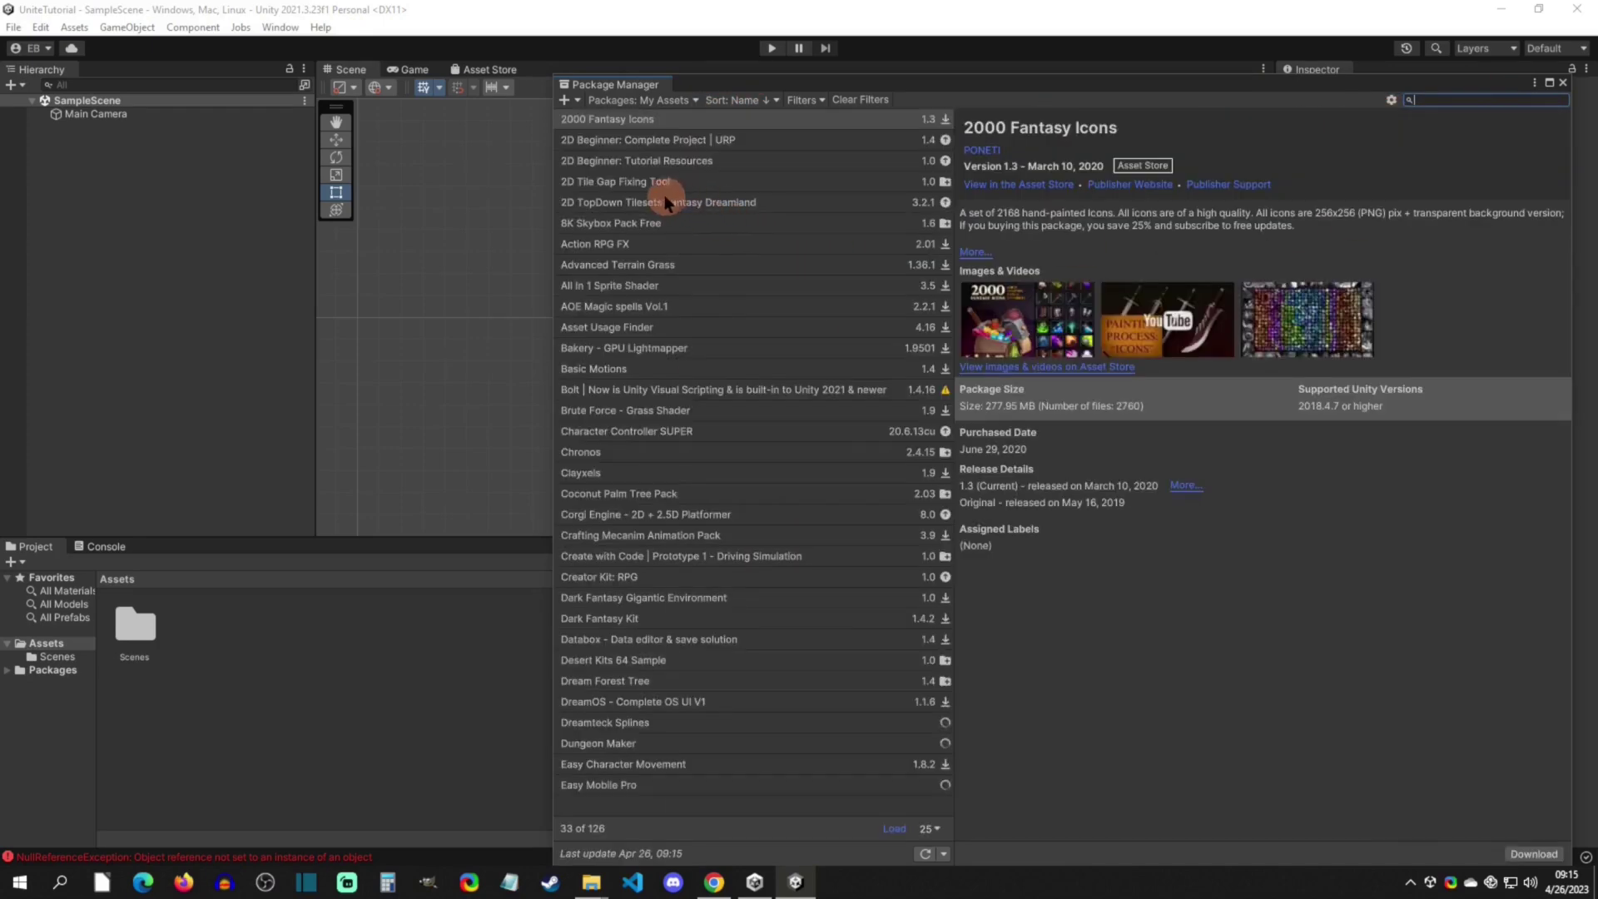
click(614, 185)
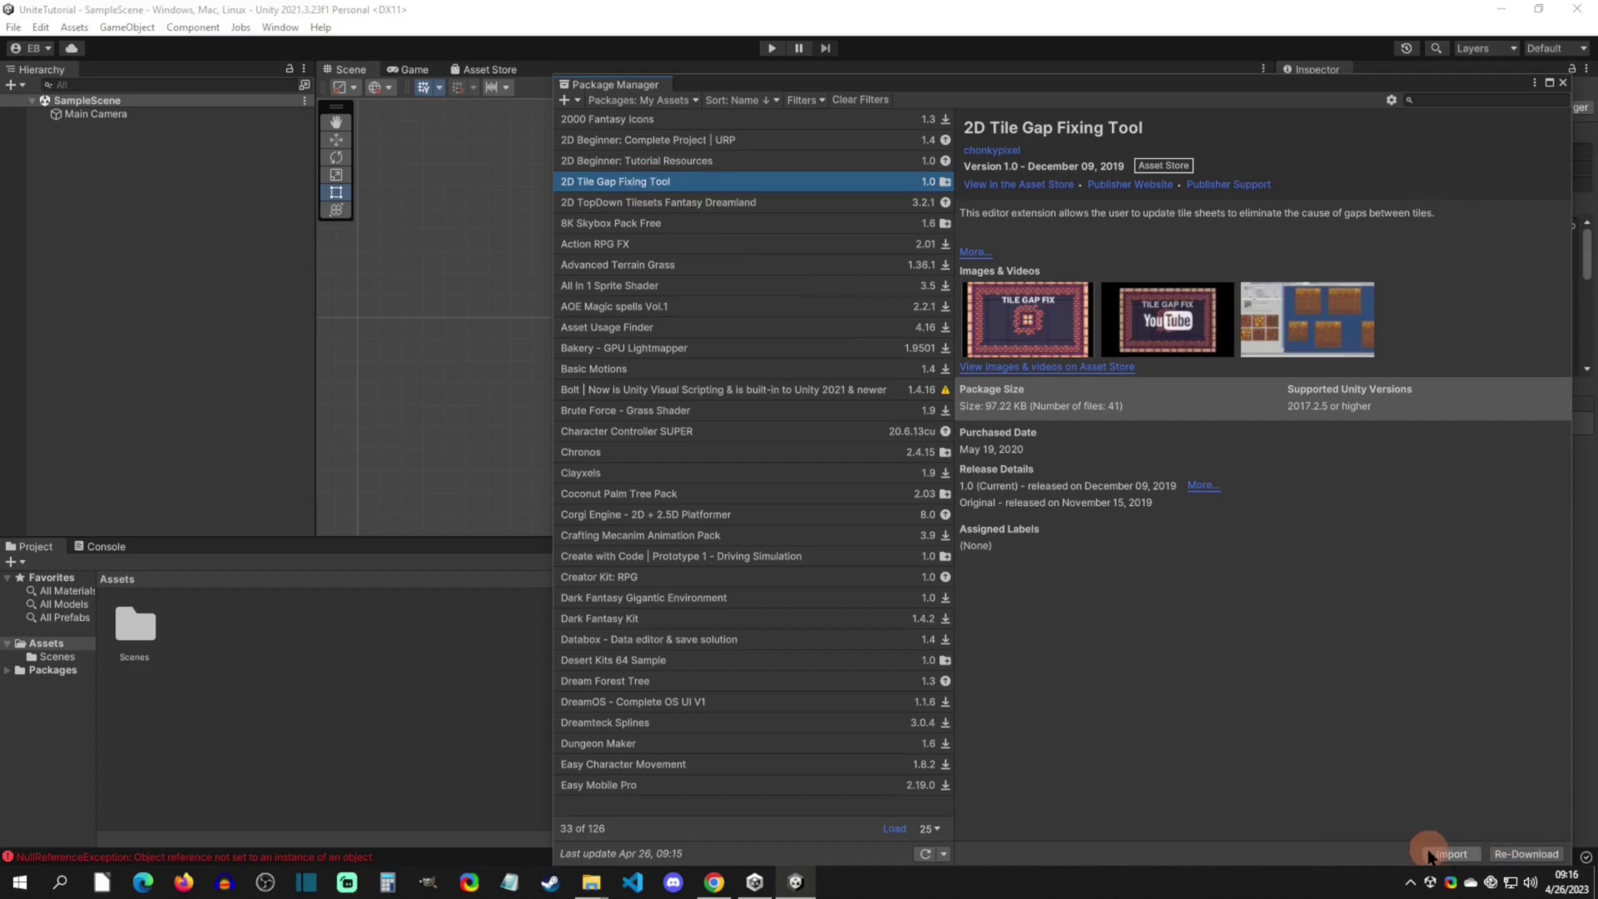
click(1451, 854)
- Close the Package Manager and bring up the folder holding the Unite package
click(1565, 83)
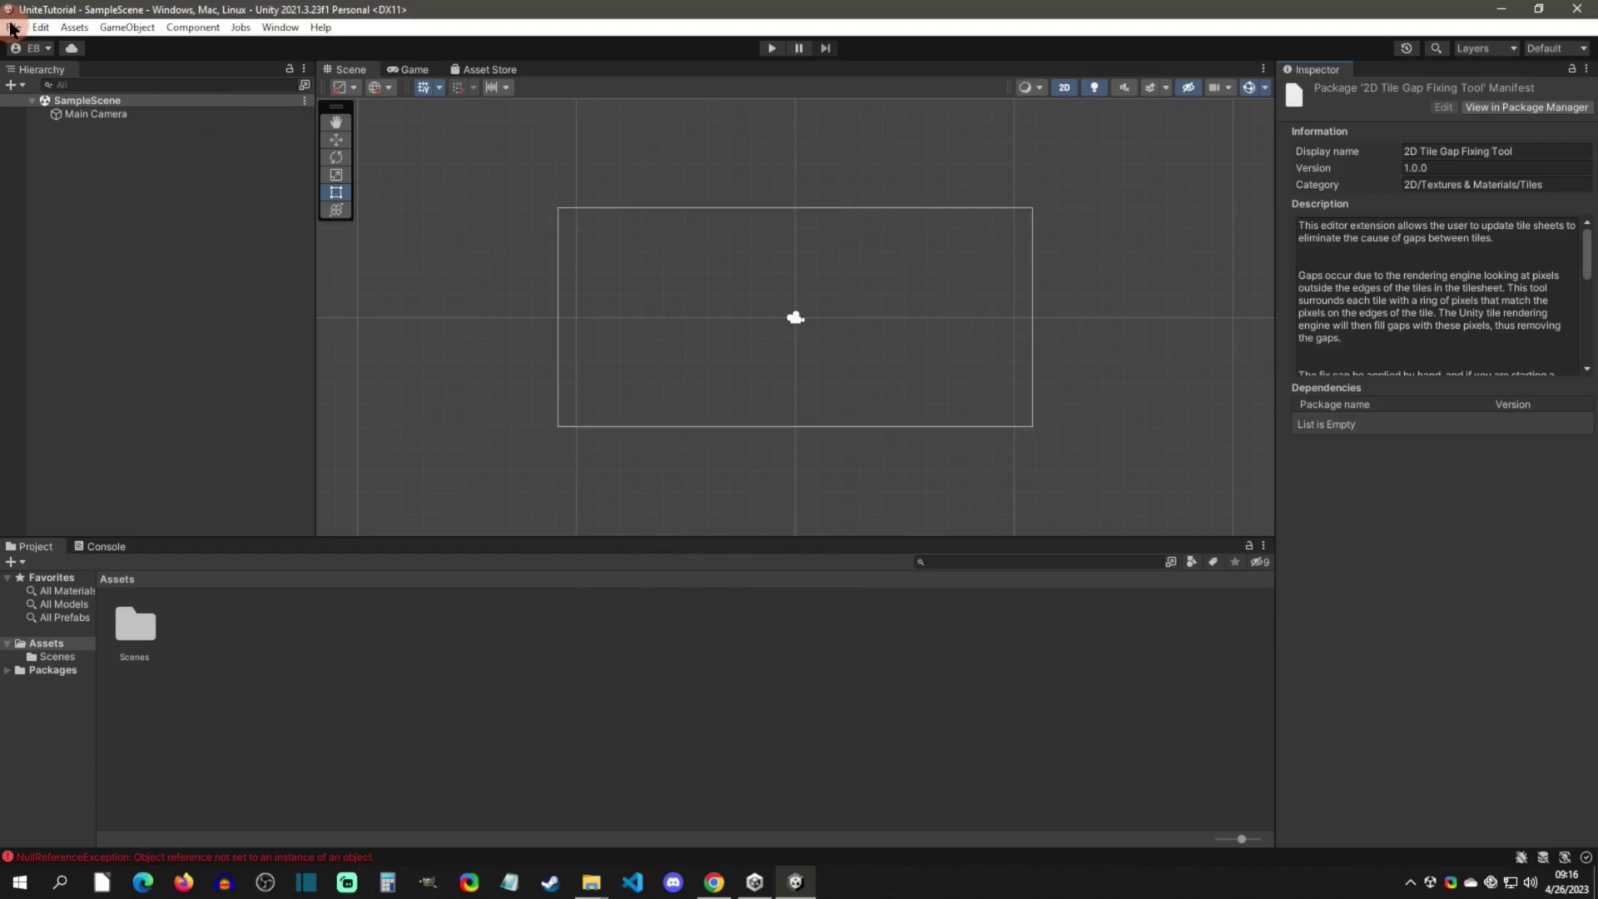
mouse_move(591, 881)
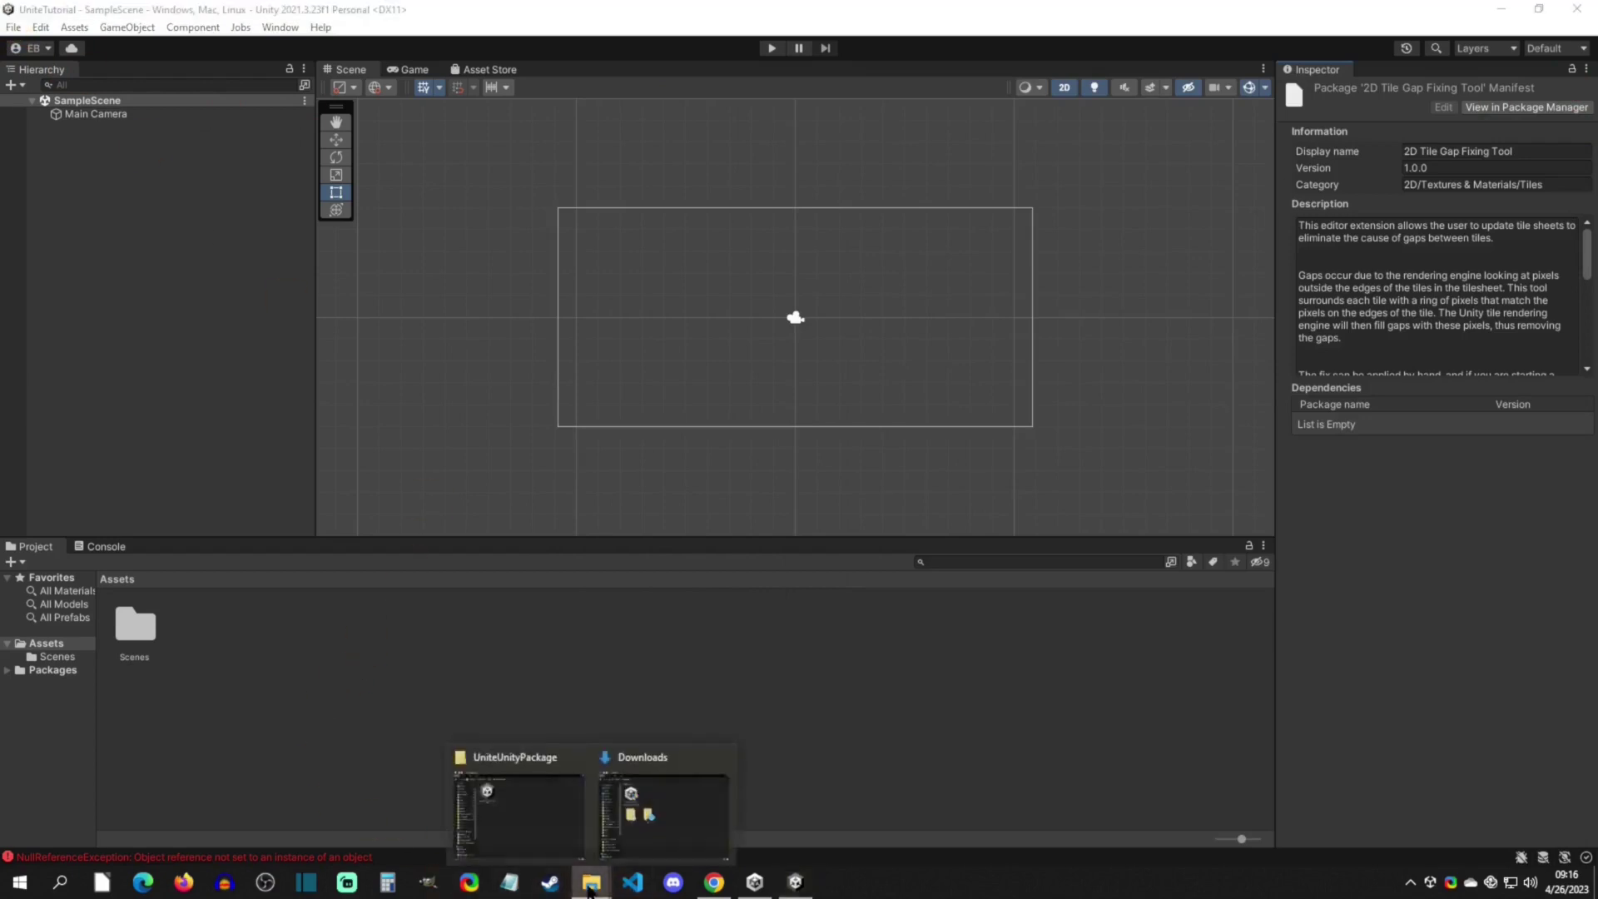
click(567, 811)
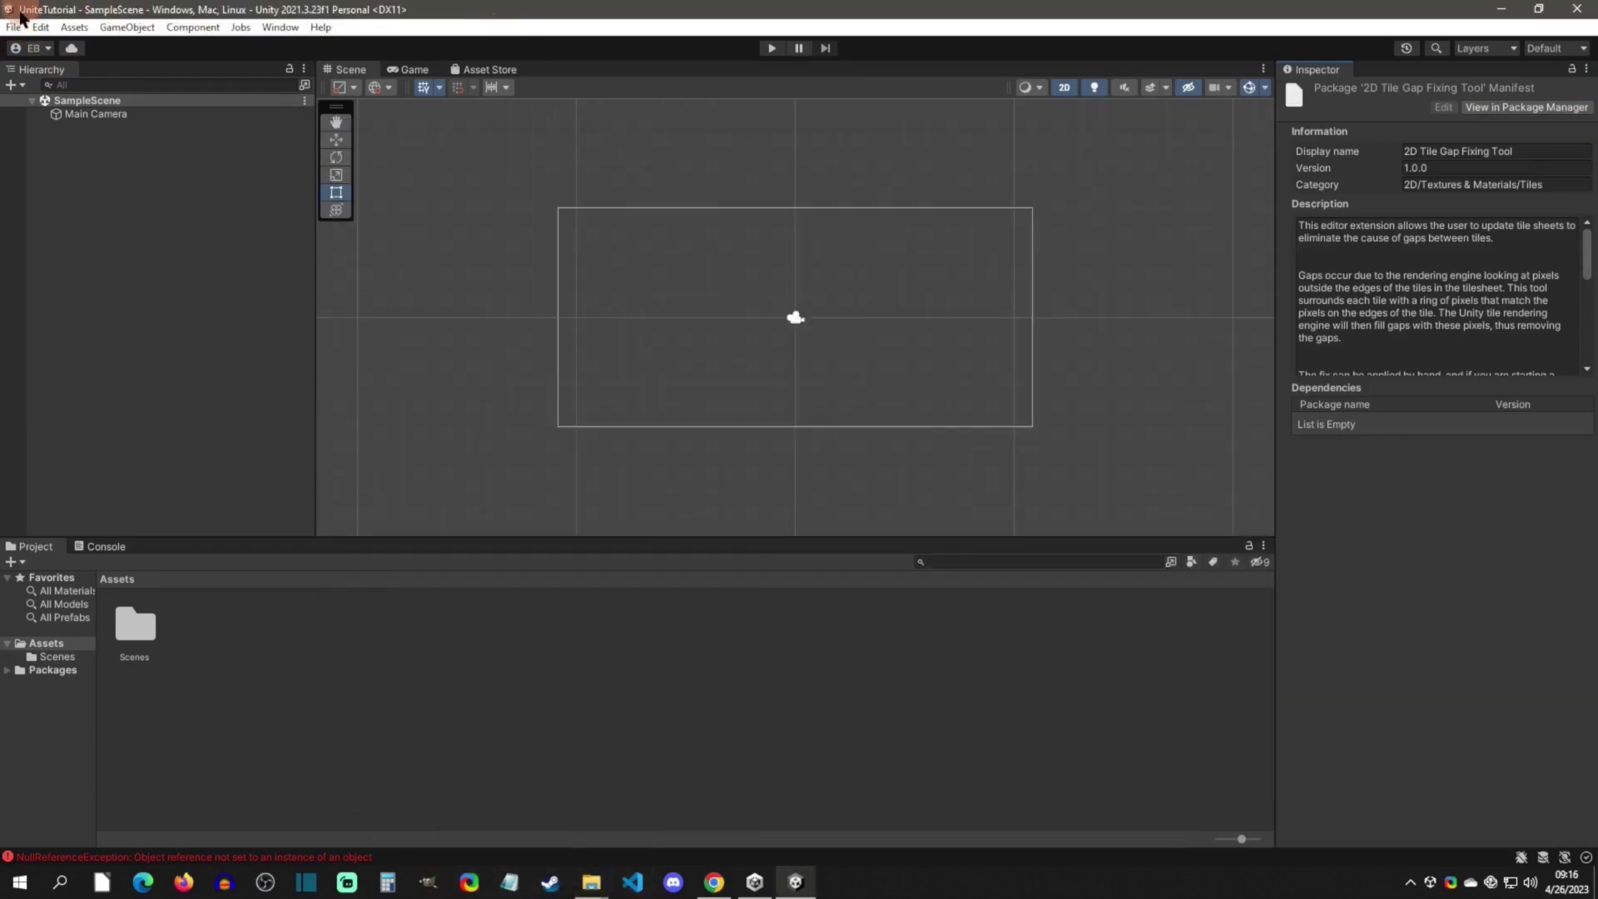
- Import the custom package Documents > Unite > UniteUnityPackage > rpgmaker_unite.unitypackage
click(21, 25)
mouse_move(79, 30)
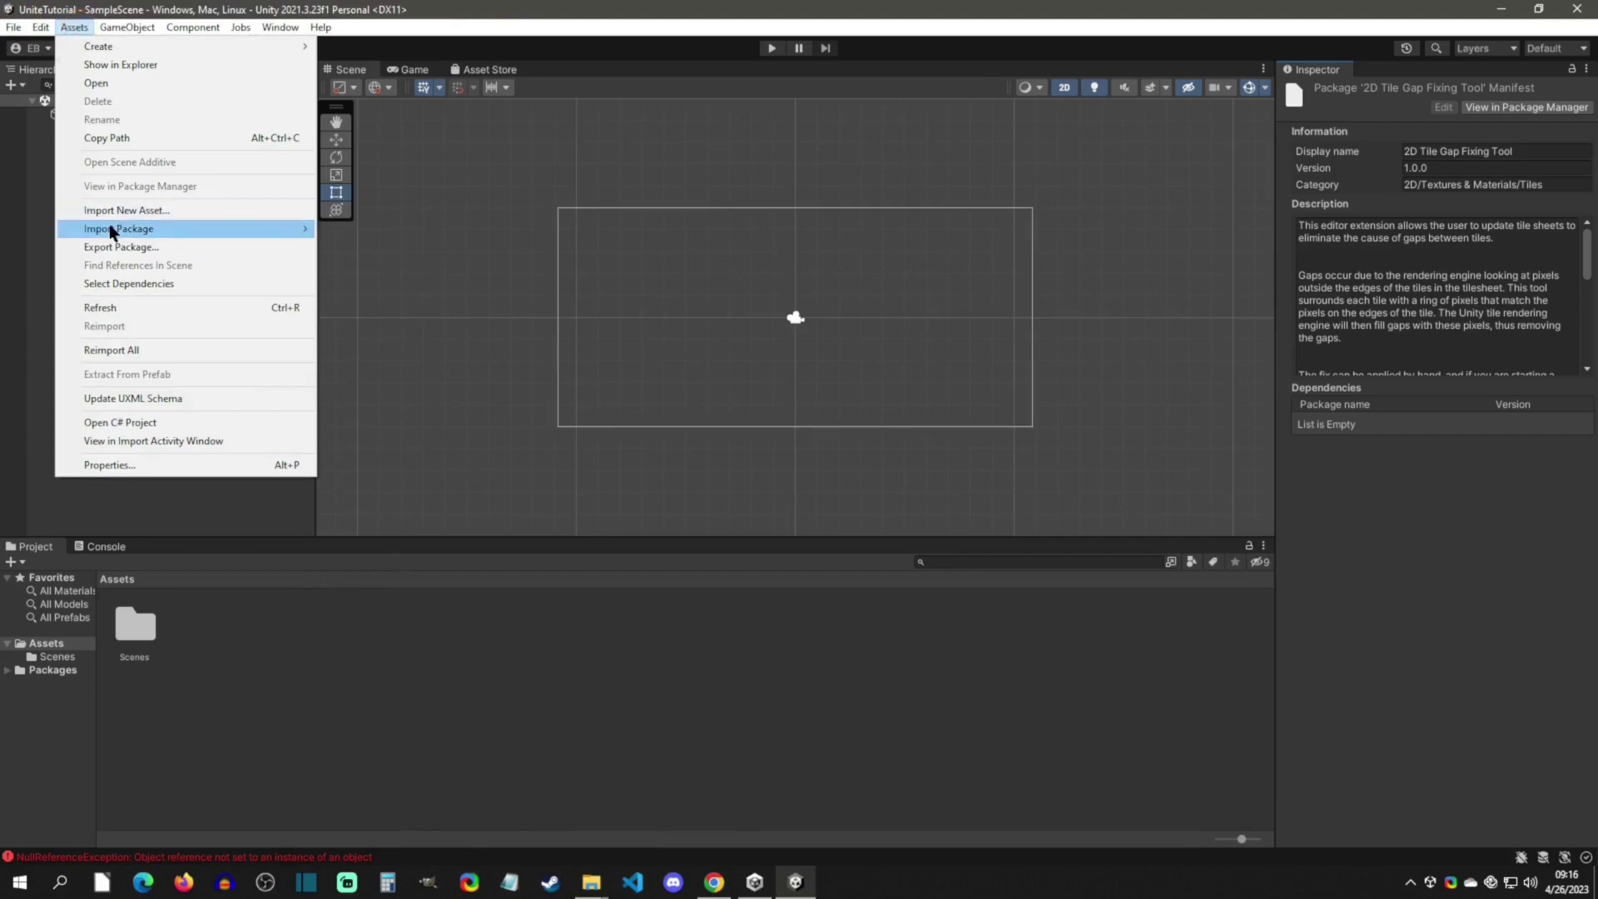
mouse_move(117, 228)
click(373, 235)
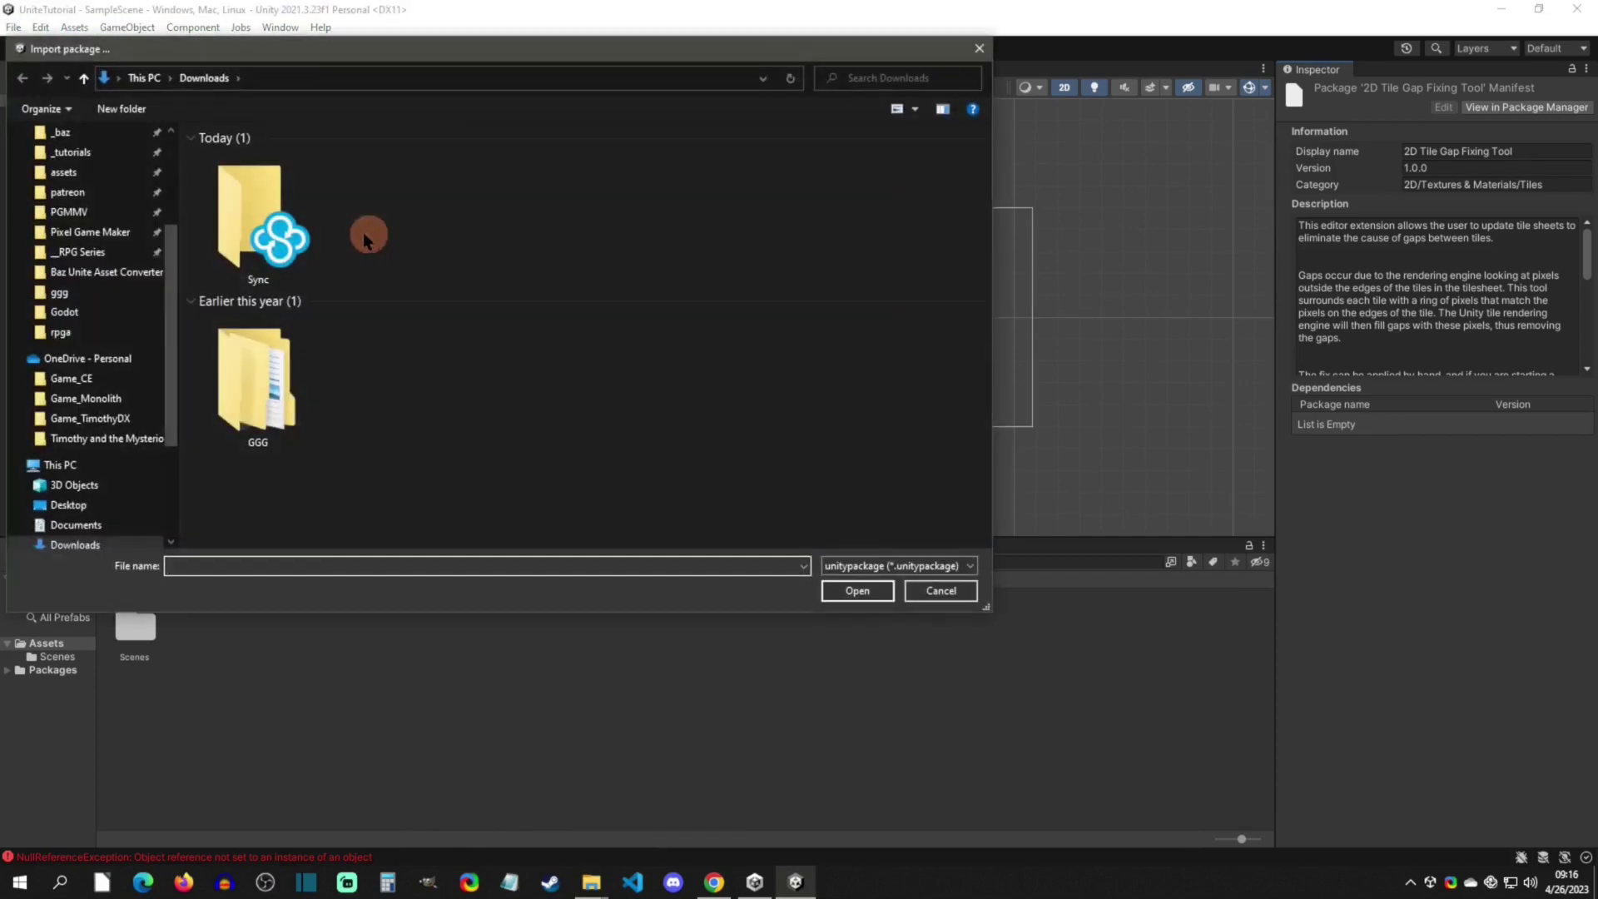
scroll(121, 208, up, 2)
click(97, 213)
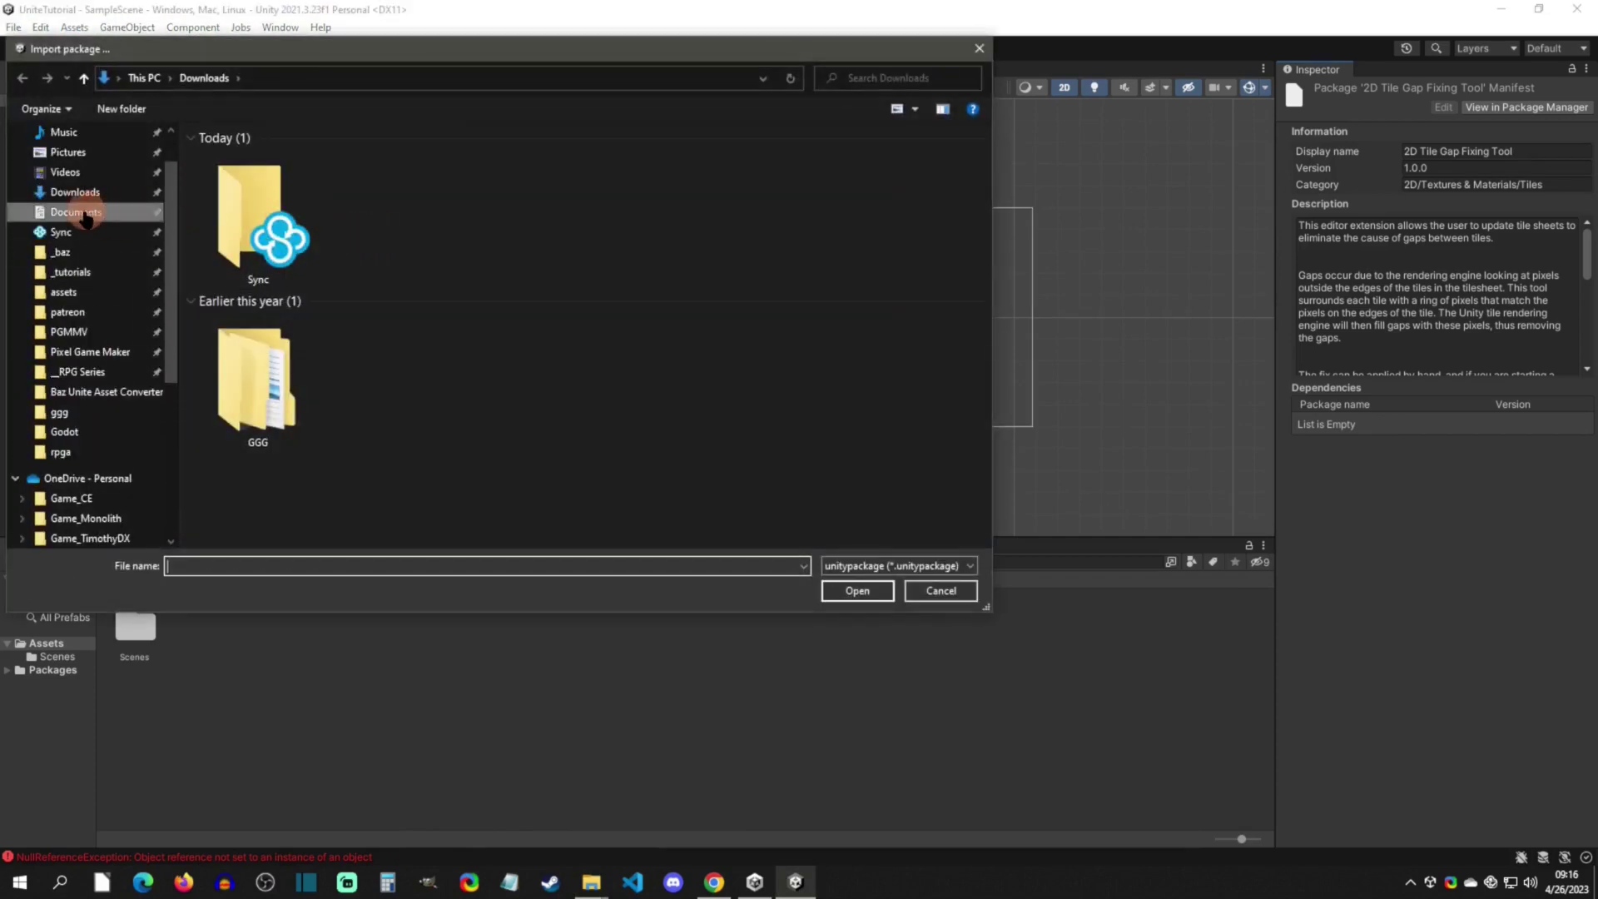
double_click(254, 360)
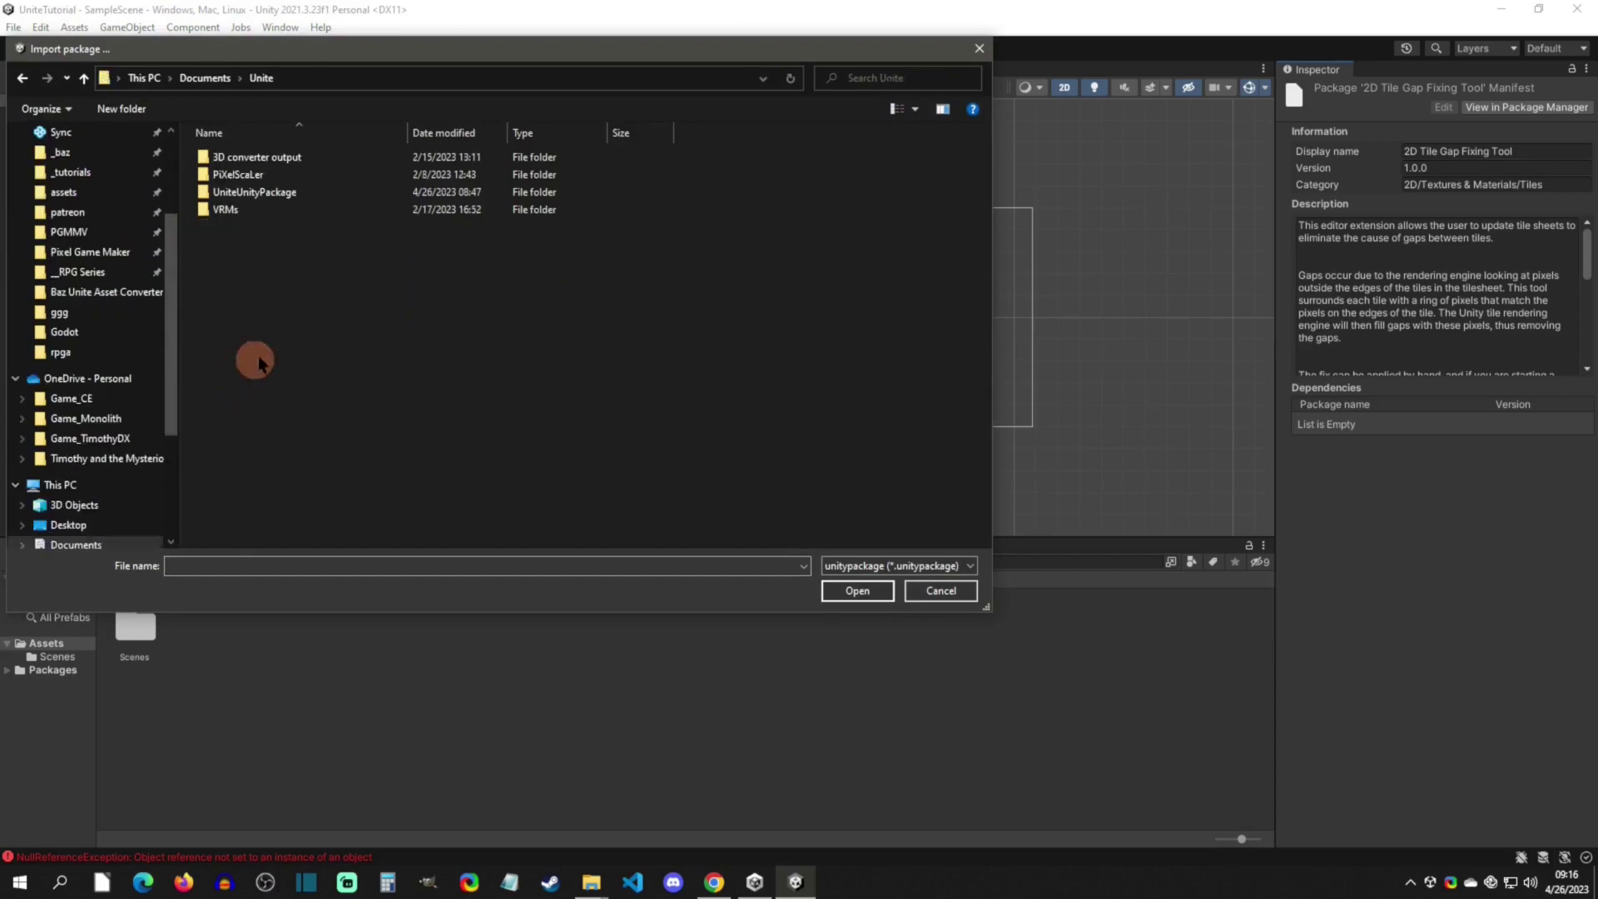
double_click(264, 192)
click(255, 160)
double_click(254, 160)
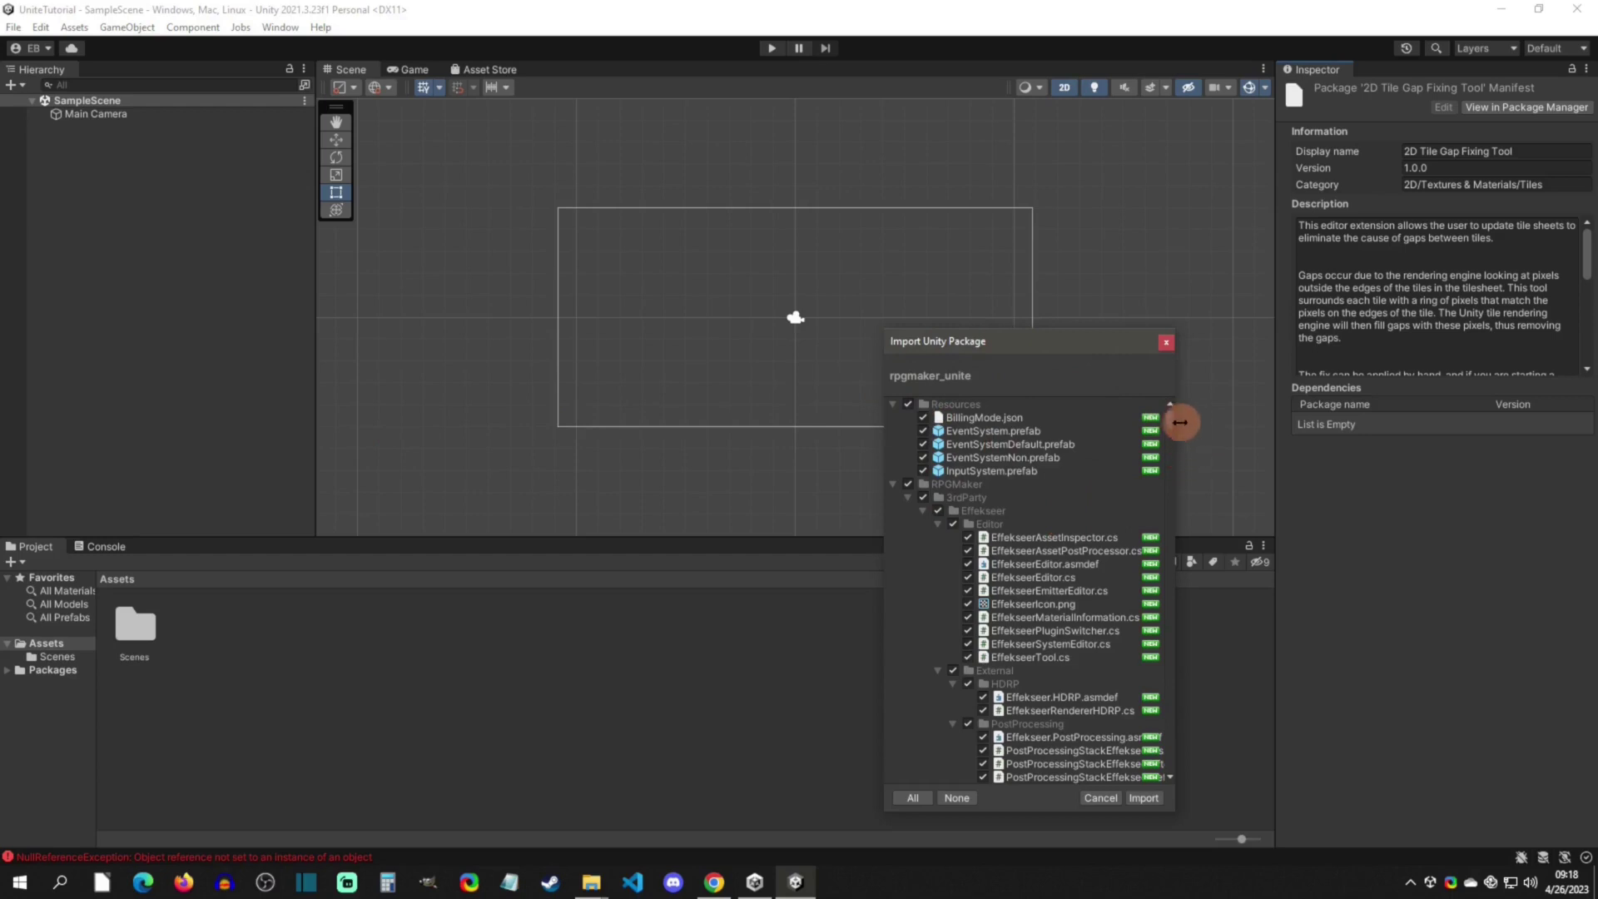
- Import all rpgmaker_unite files and accept enabling the native input backends with restart
drag(1172, 418, 1152, 327)
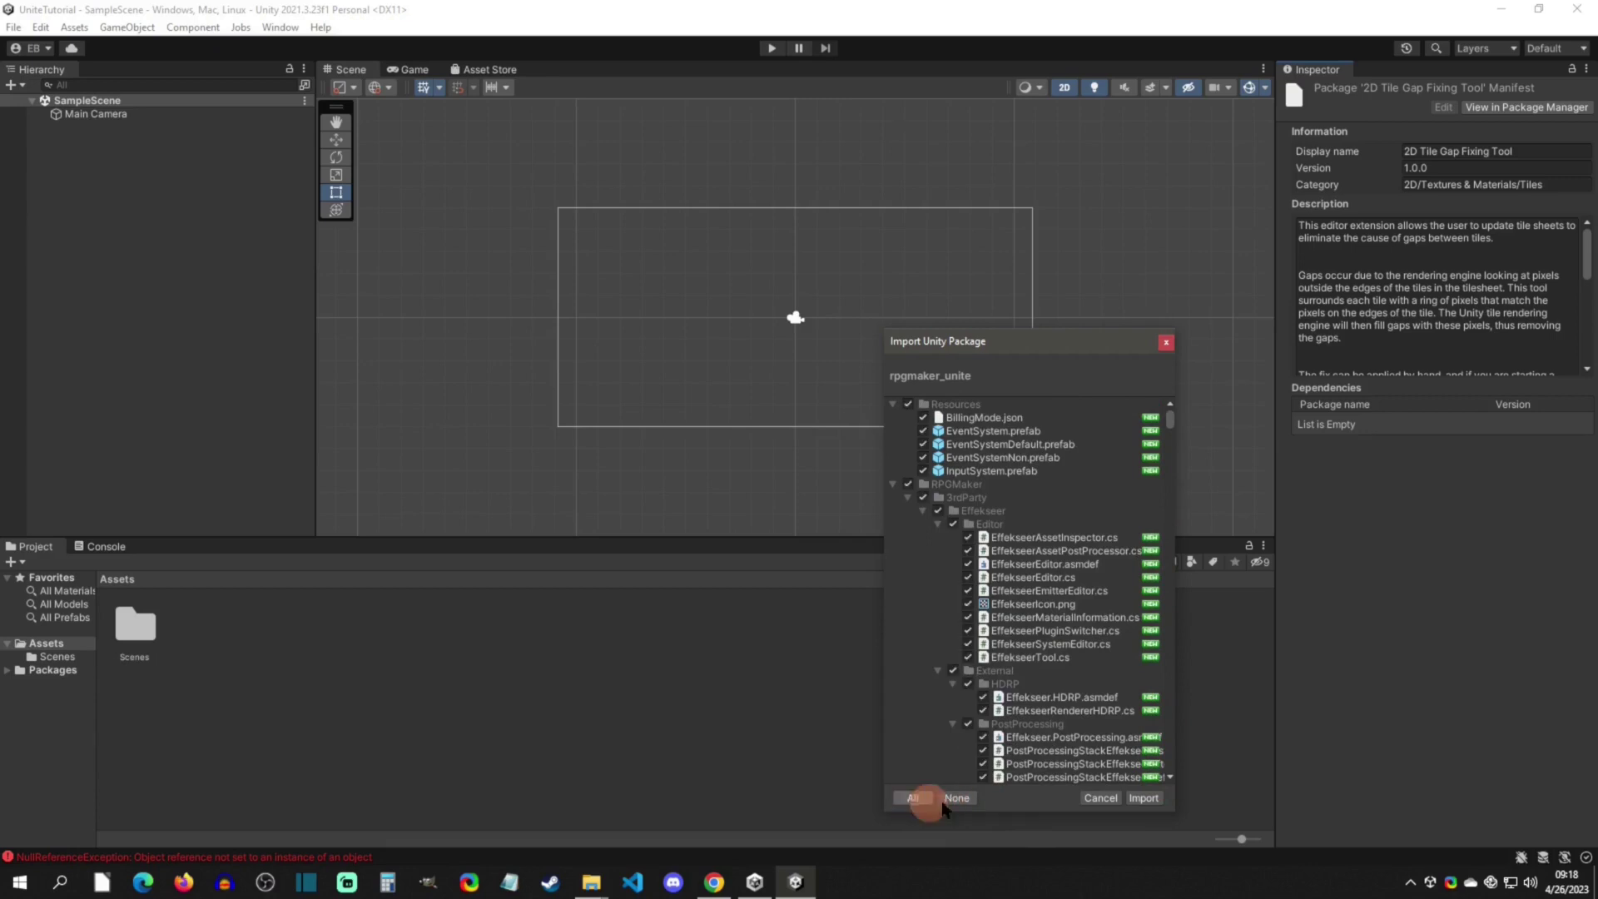
click(1144, 797)
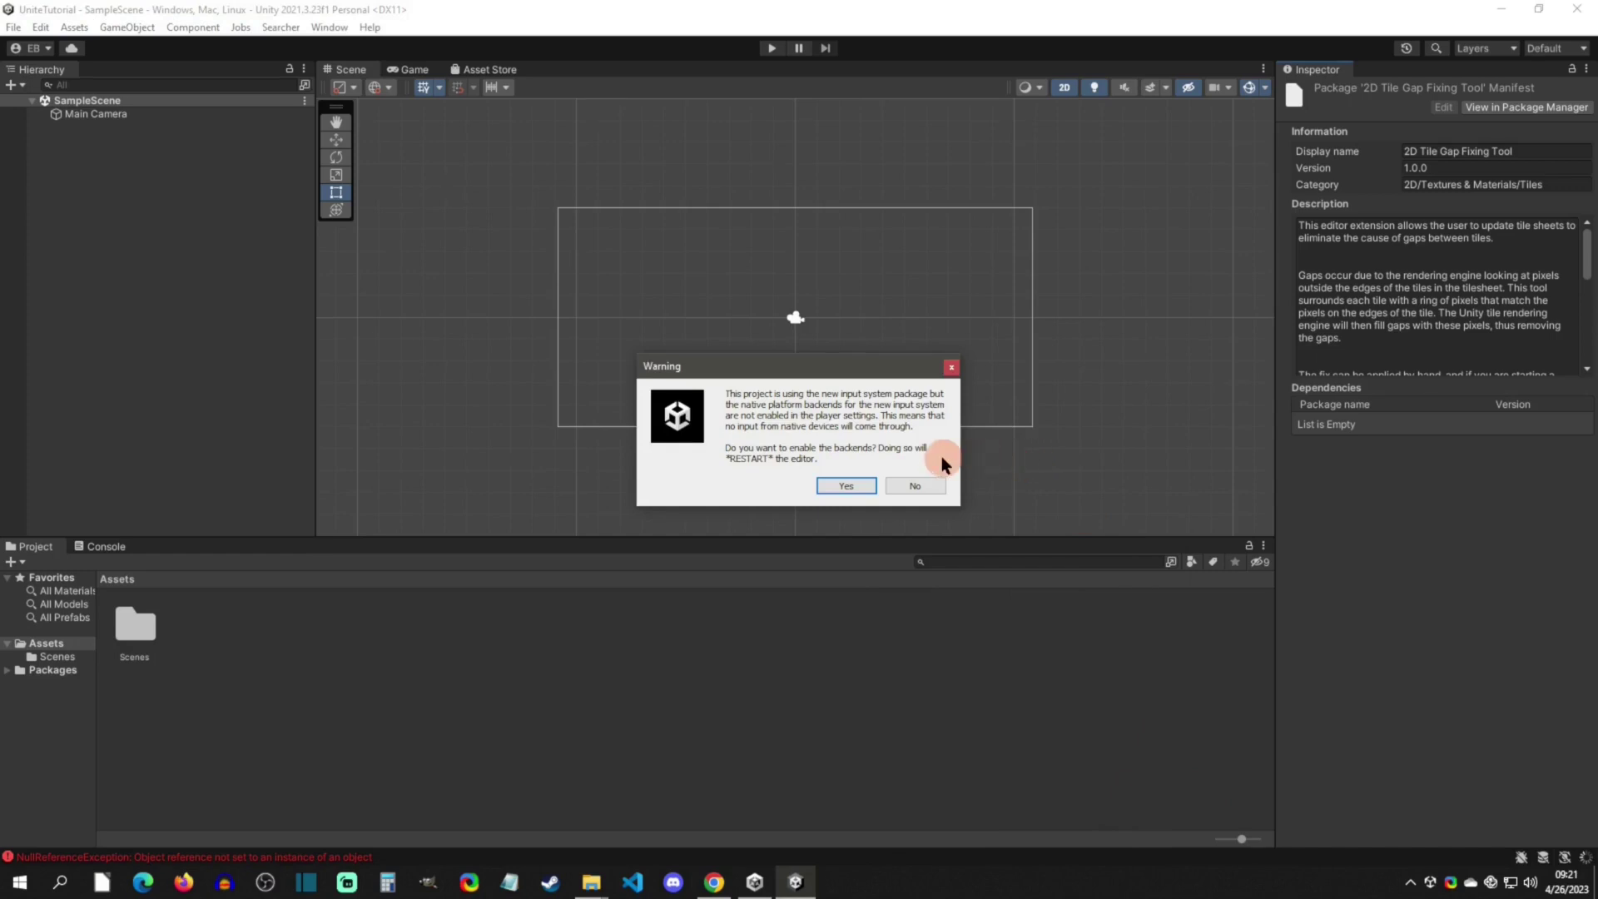
click(849, 485)
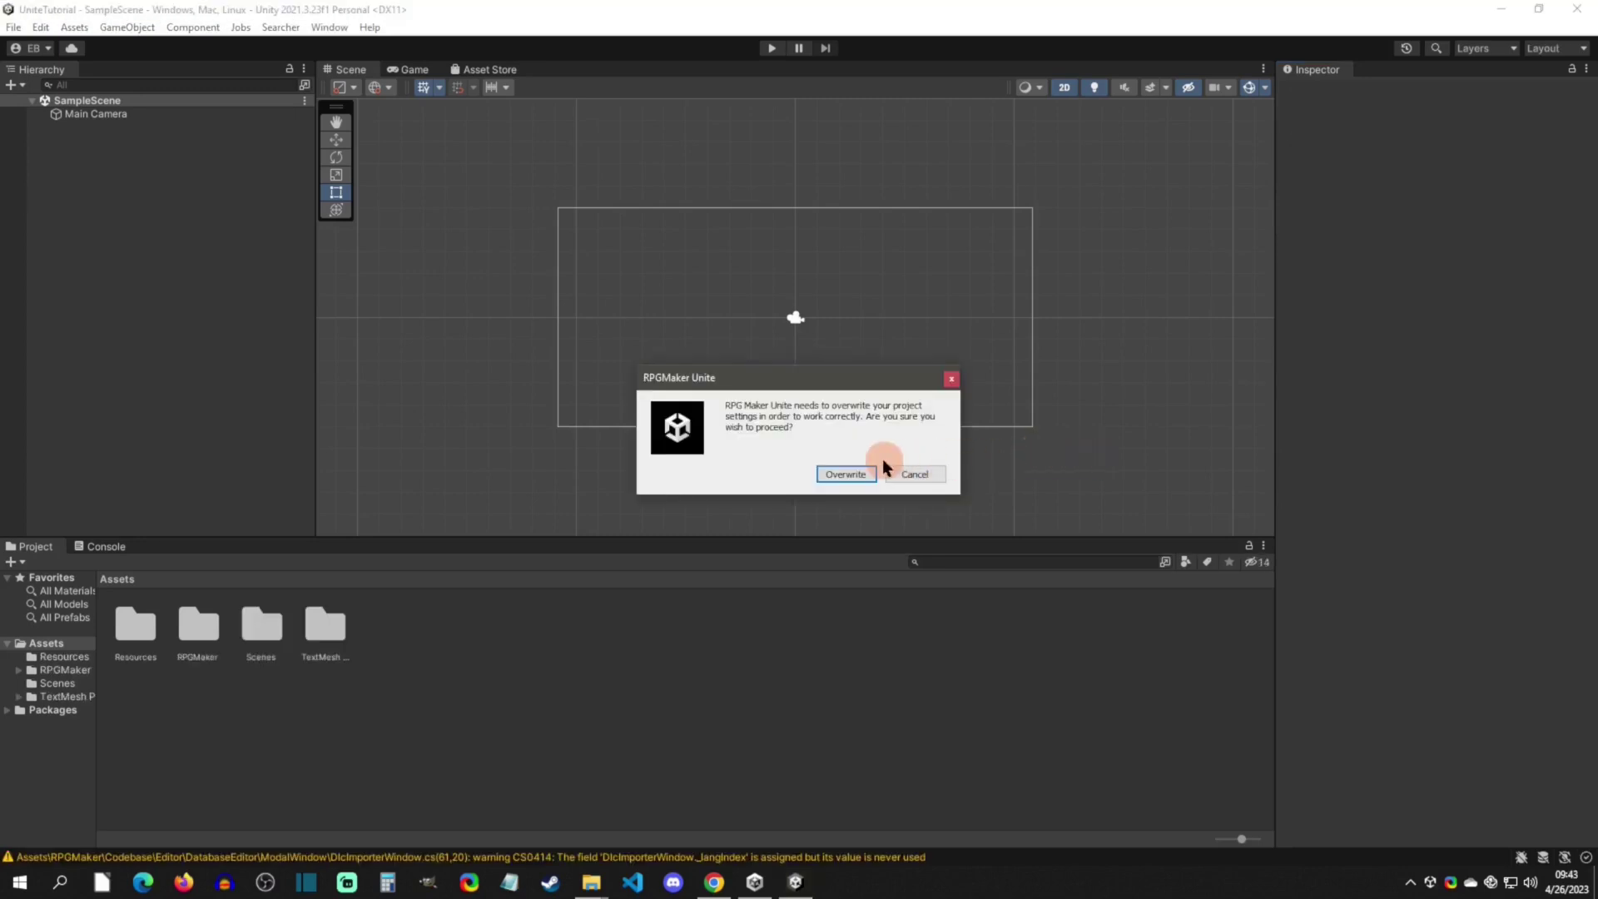
- Choose Overwrite in the RPGMaker Unite project settings prompt
click(866, 474)
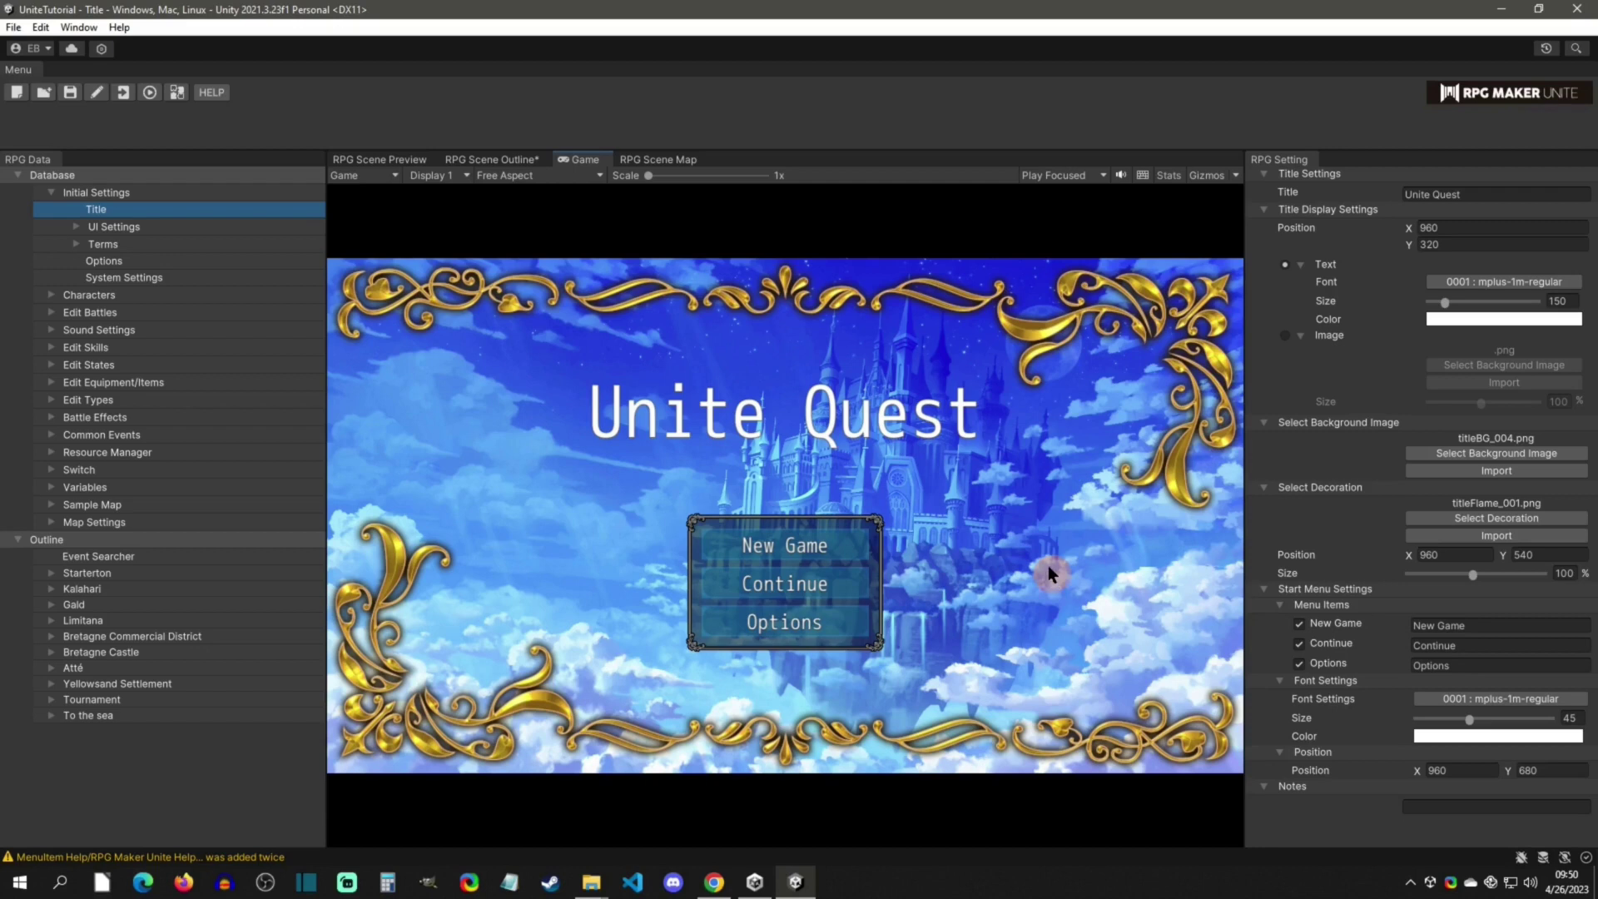
click(14, 27)
mouse_move(35, 28)
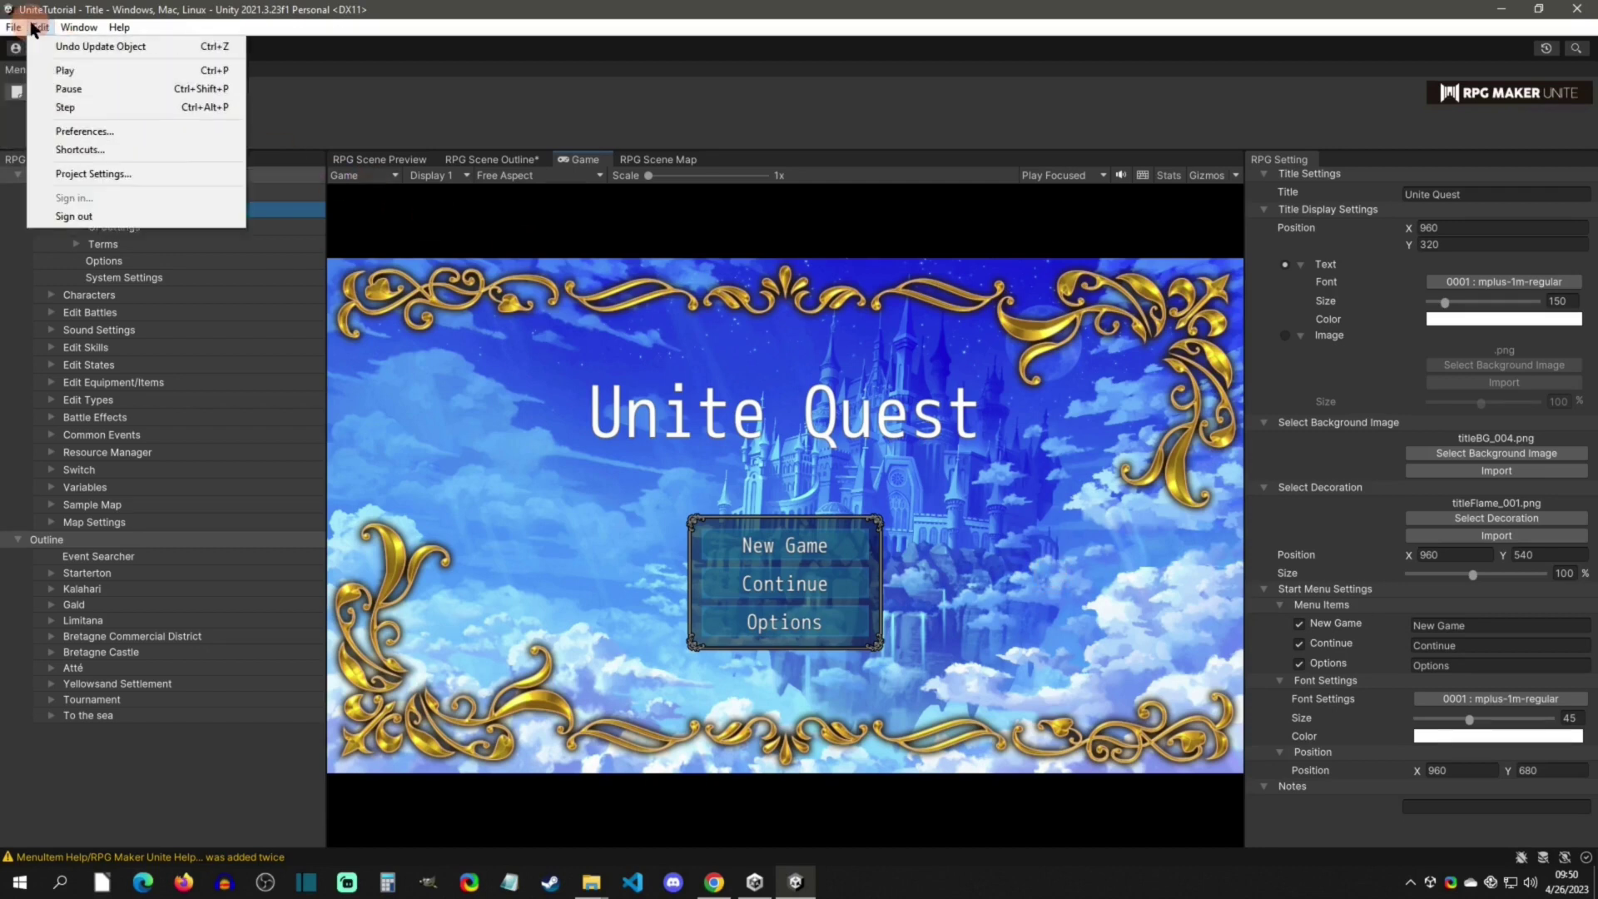
click(43, 131)
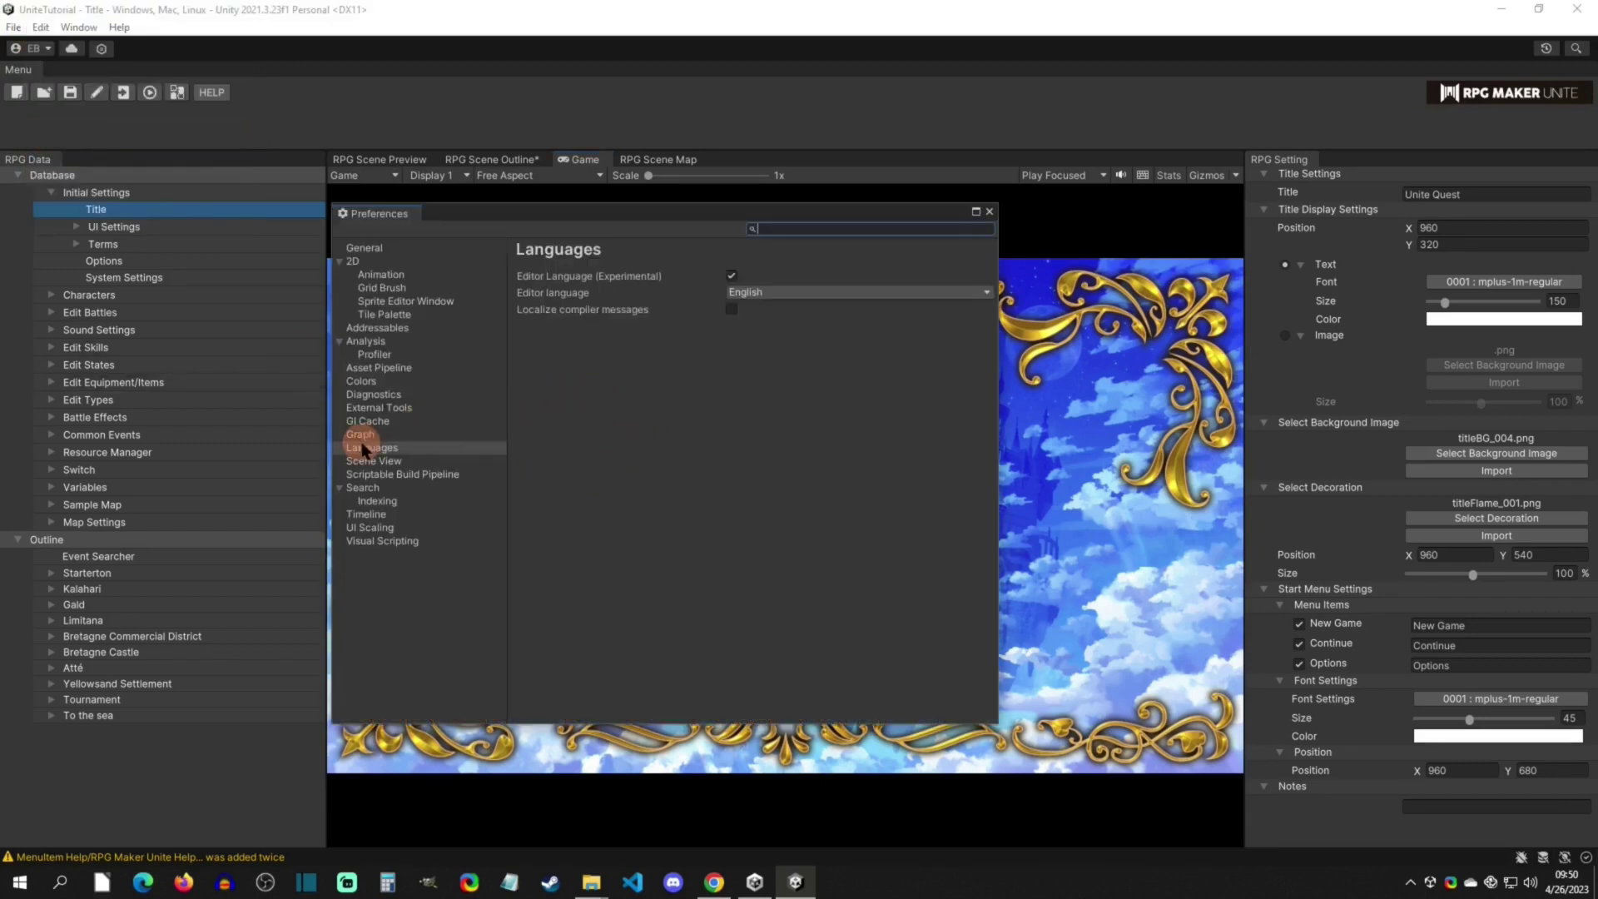
click(814, 293)
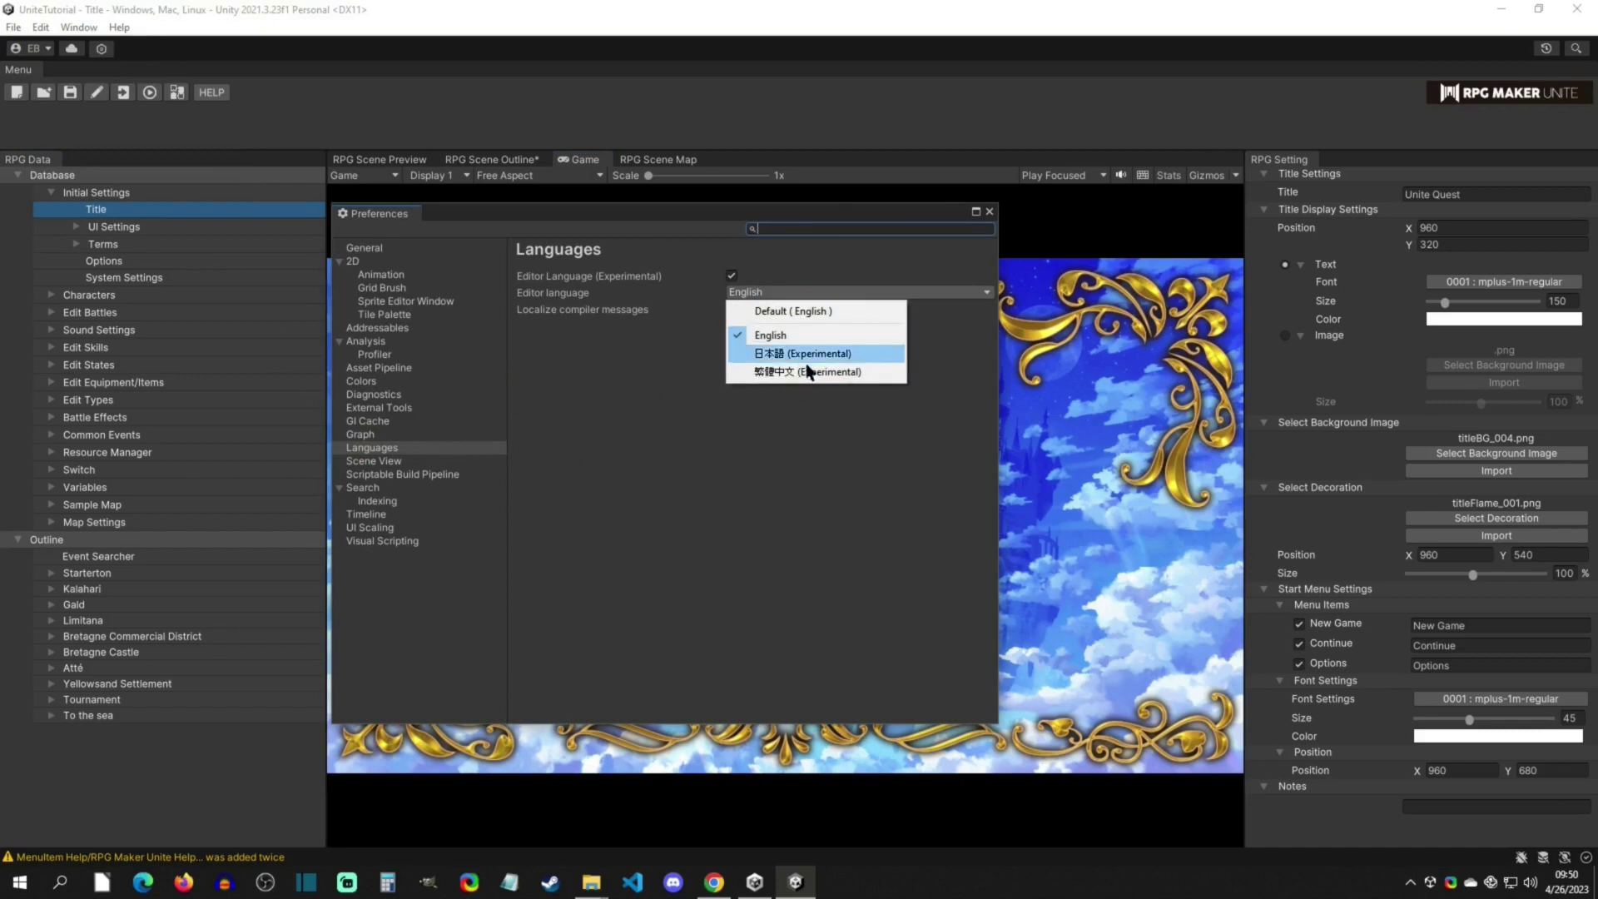
click(989, 213)
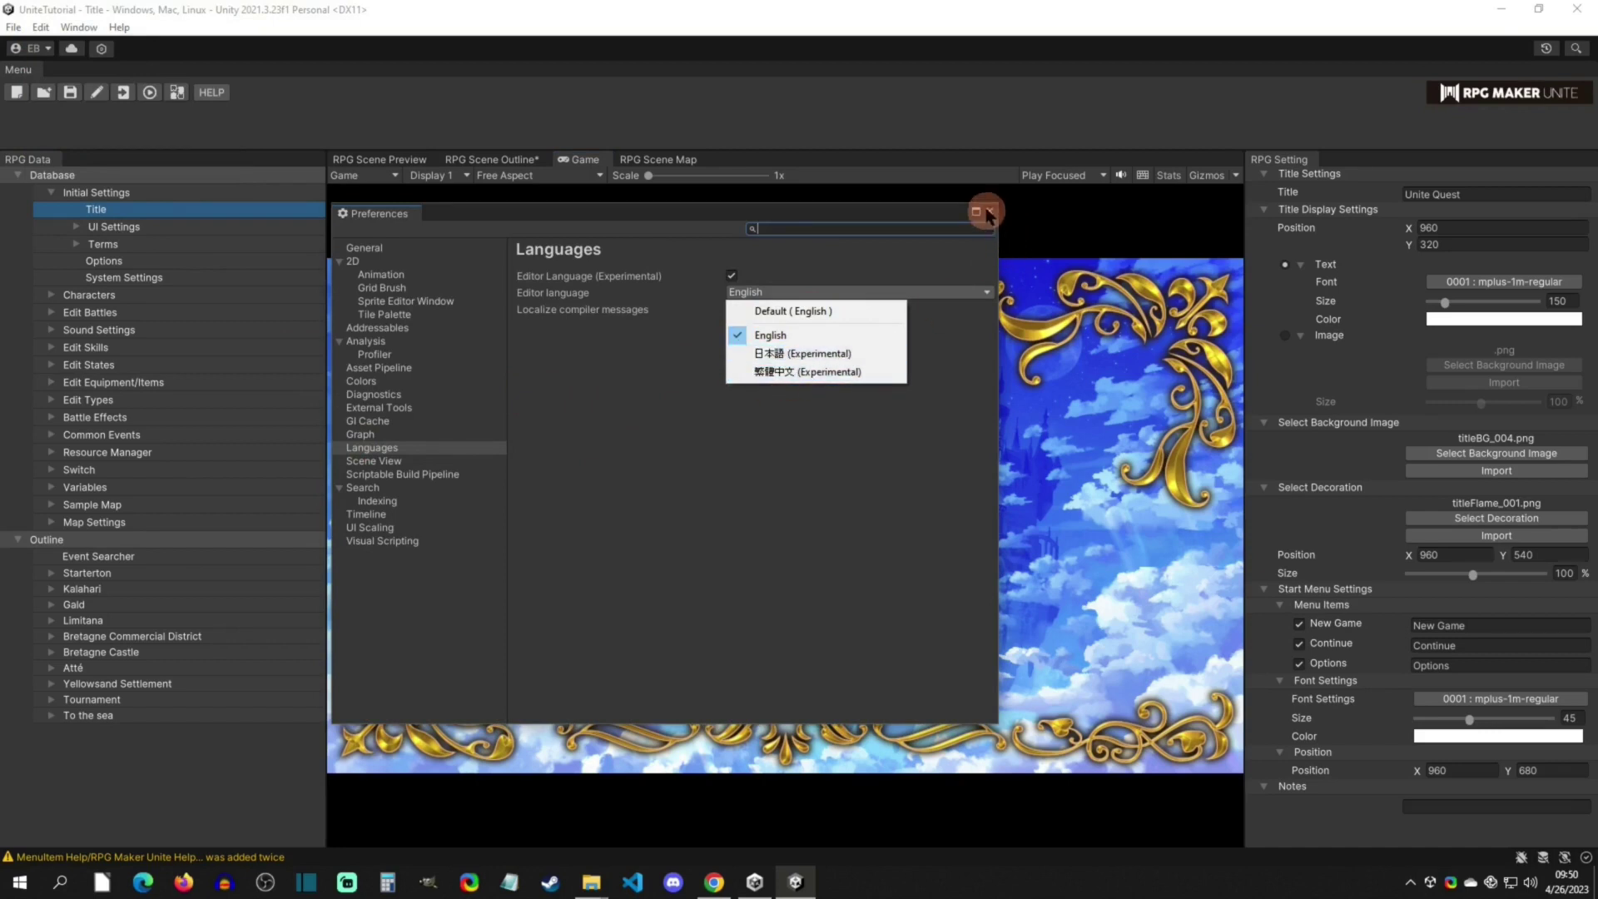
click(989, 213)
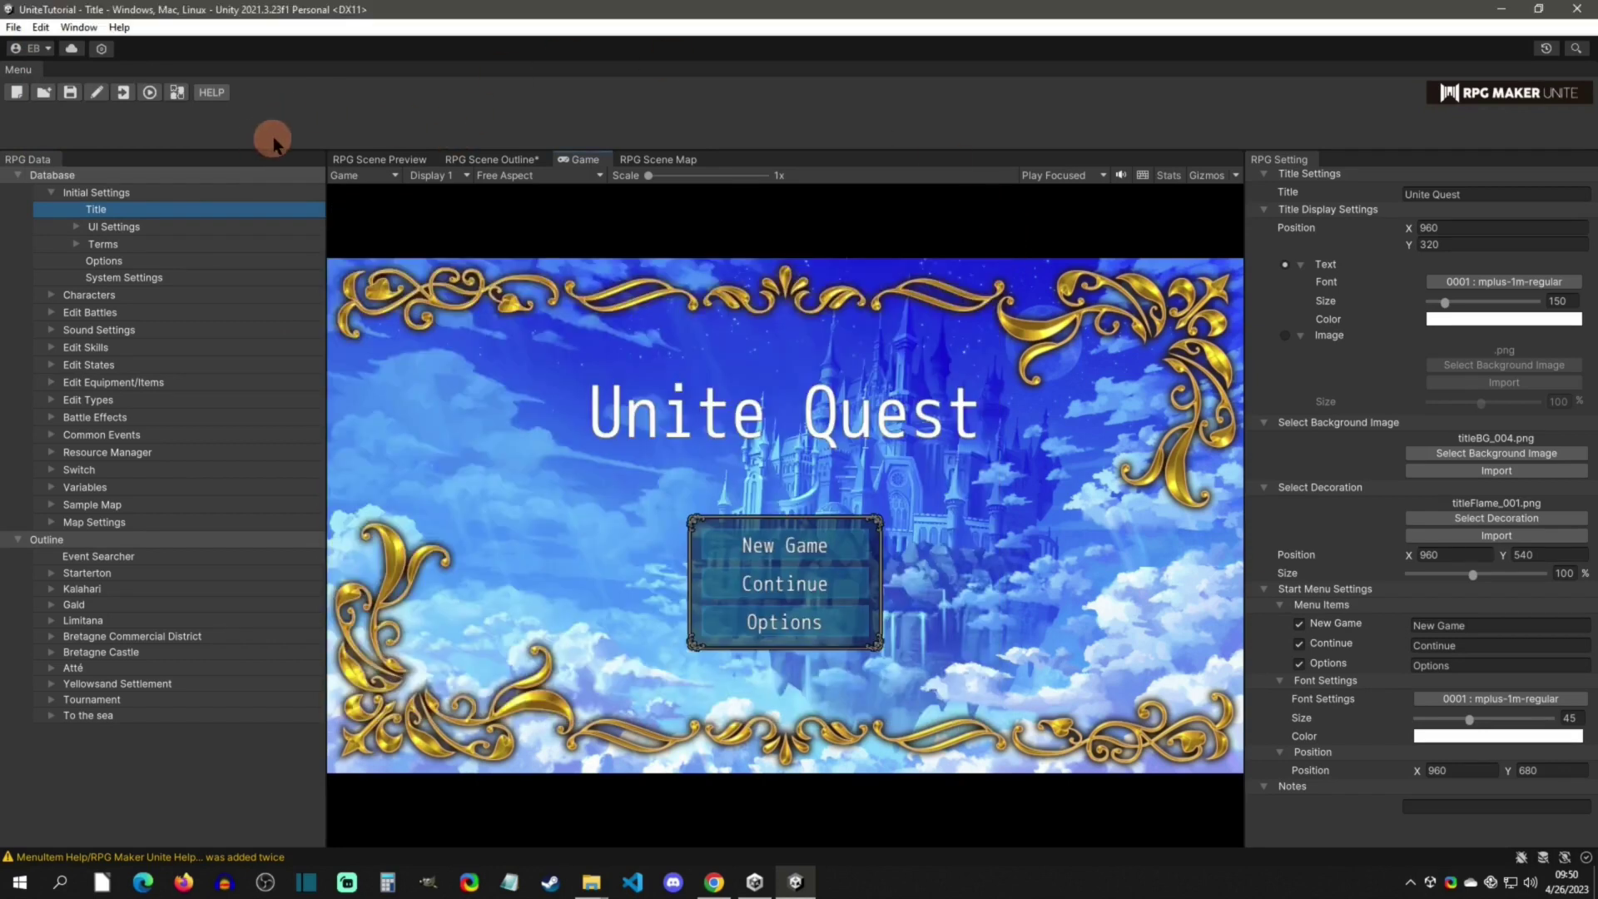
- Create a new Sample Game project in 0002 : English, then choose New Game
click(17, 91)
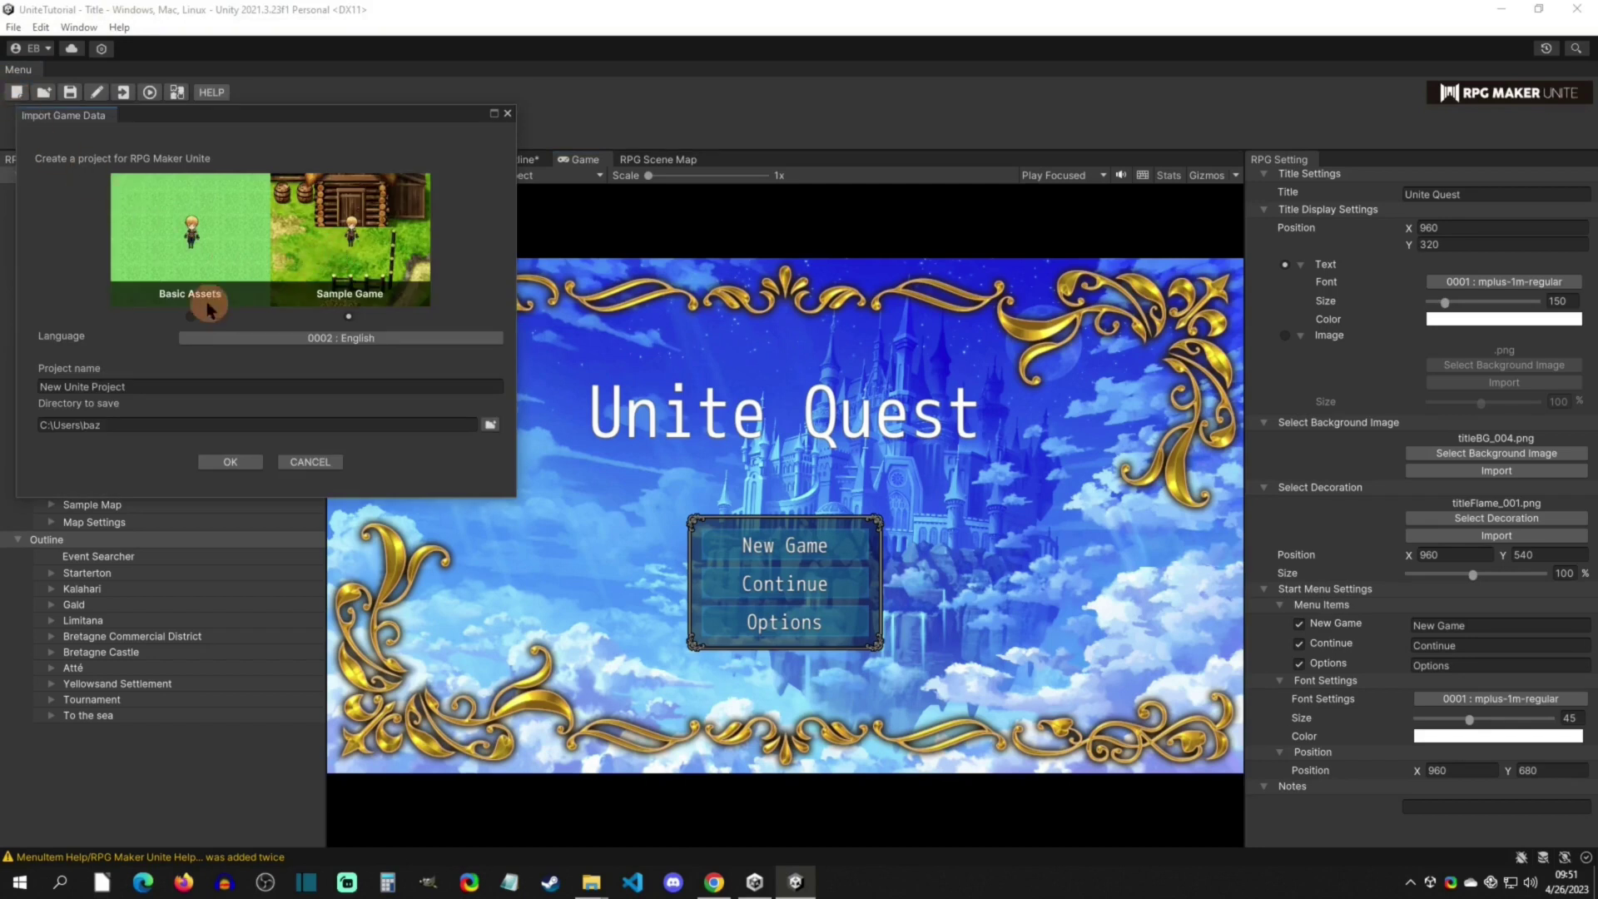
click(192, 316)
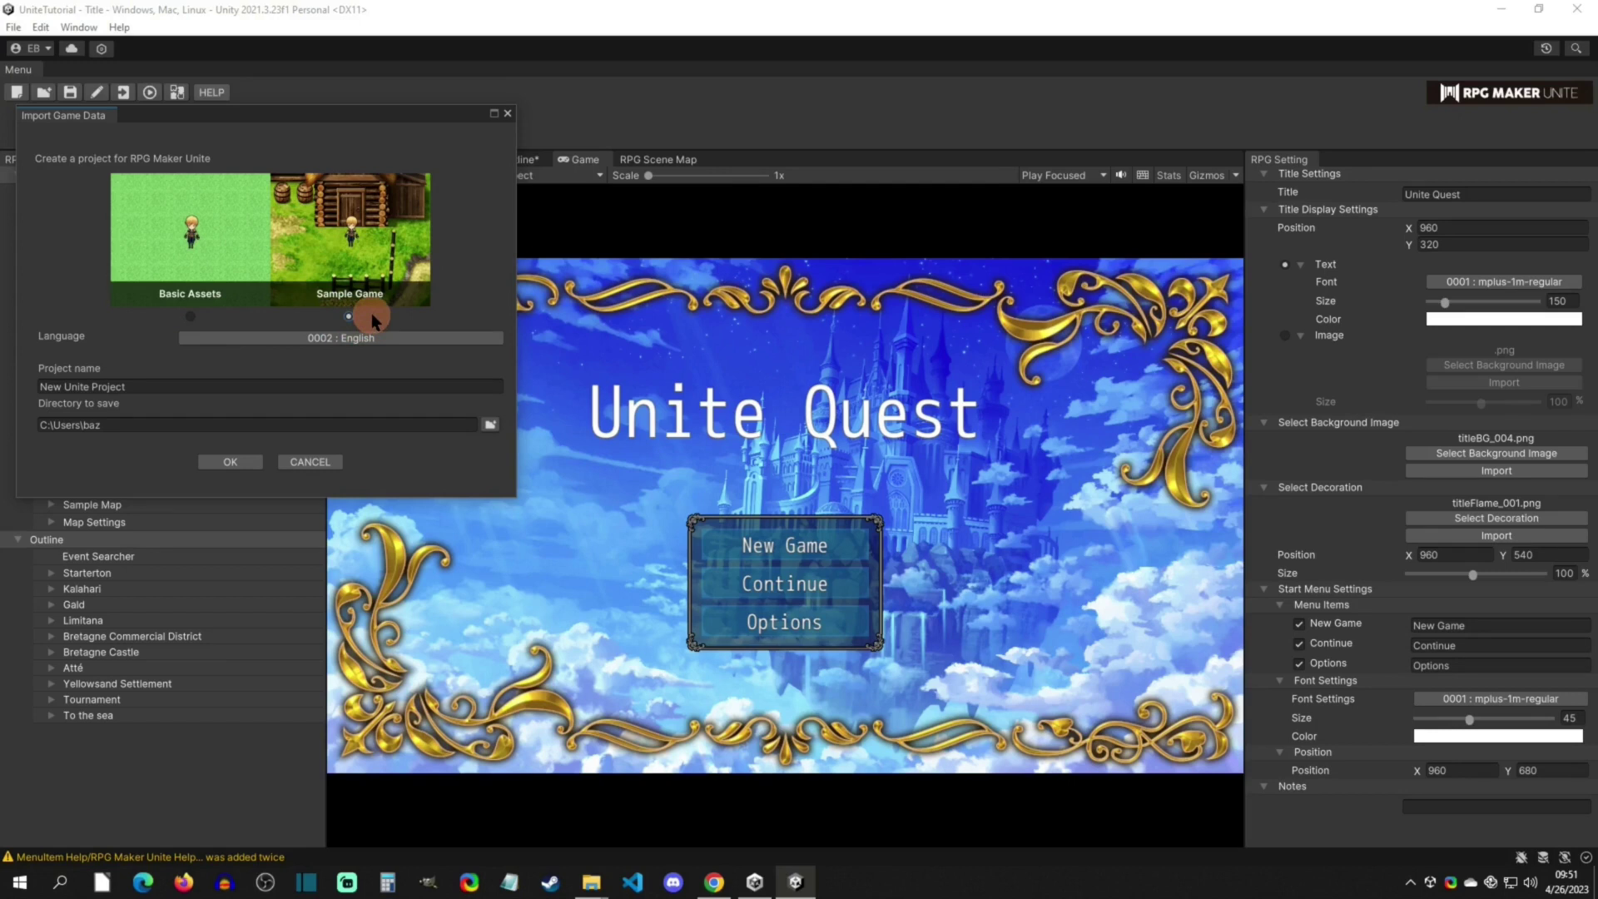
click(357, 339)
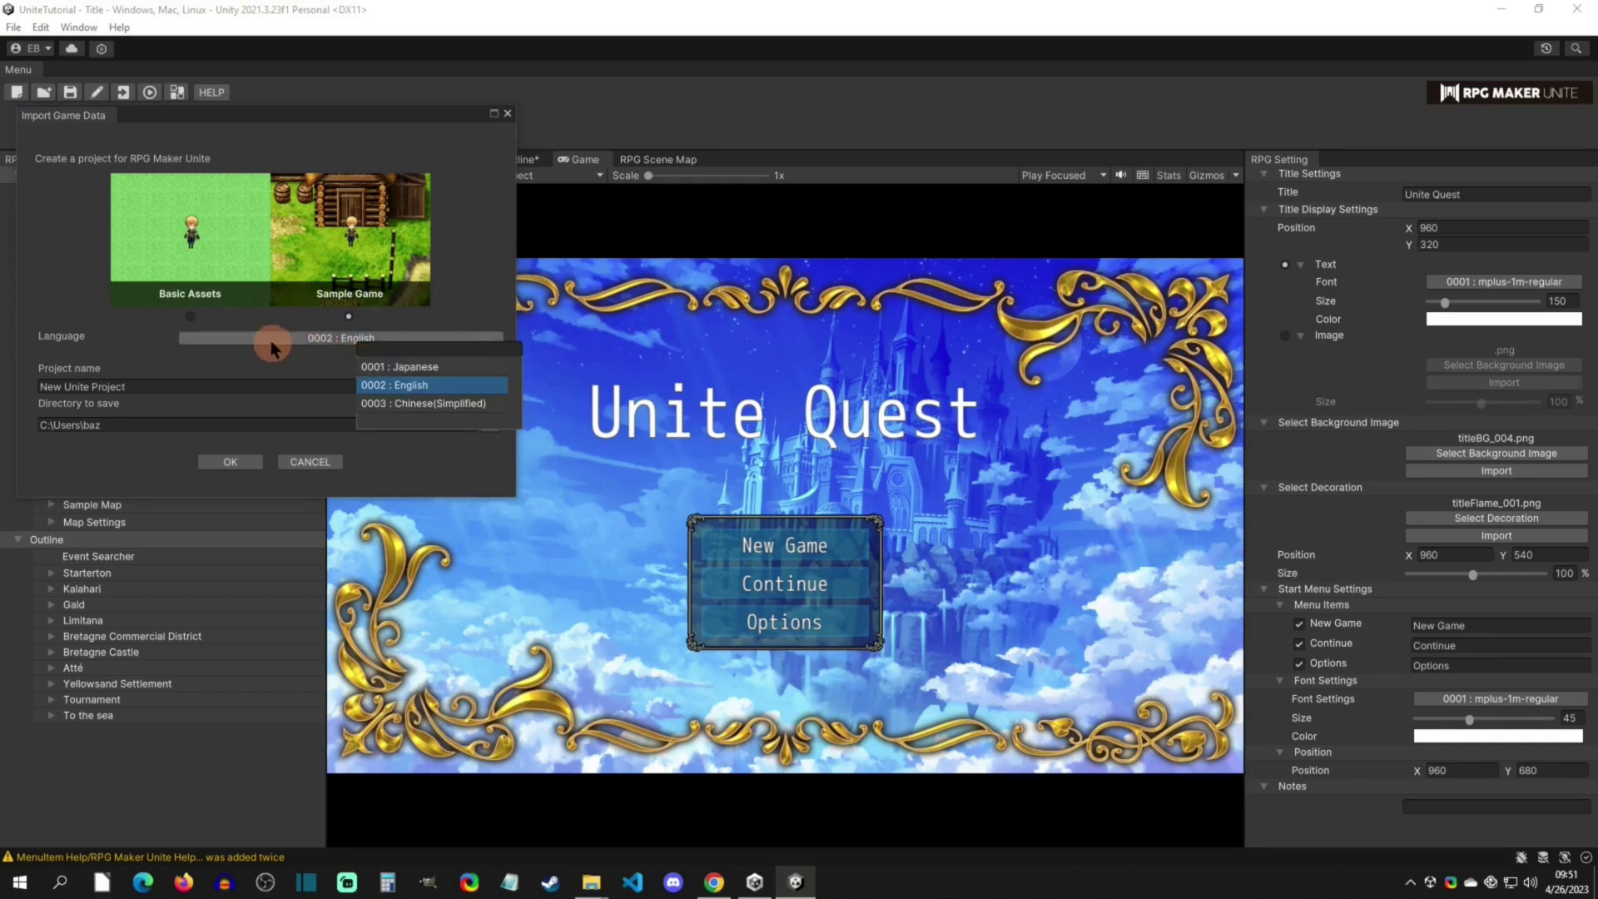
click(136, 384)
click(139, 423)
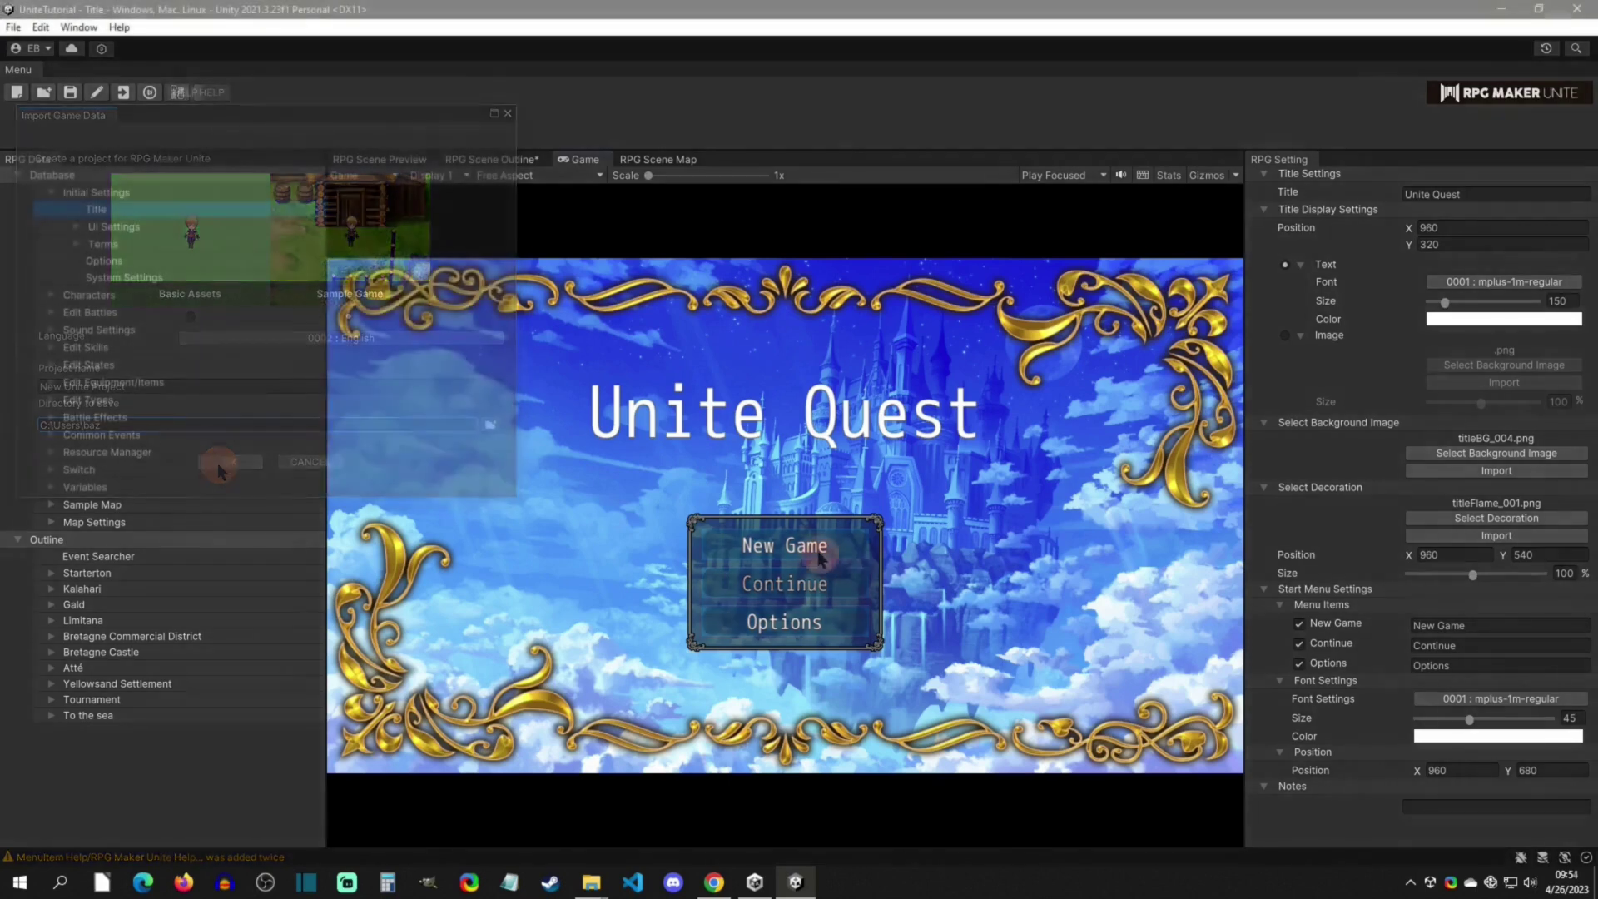
click(948, 551)
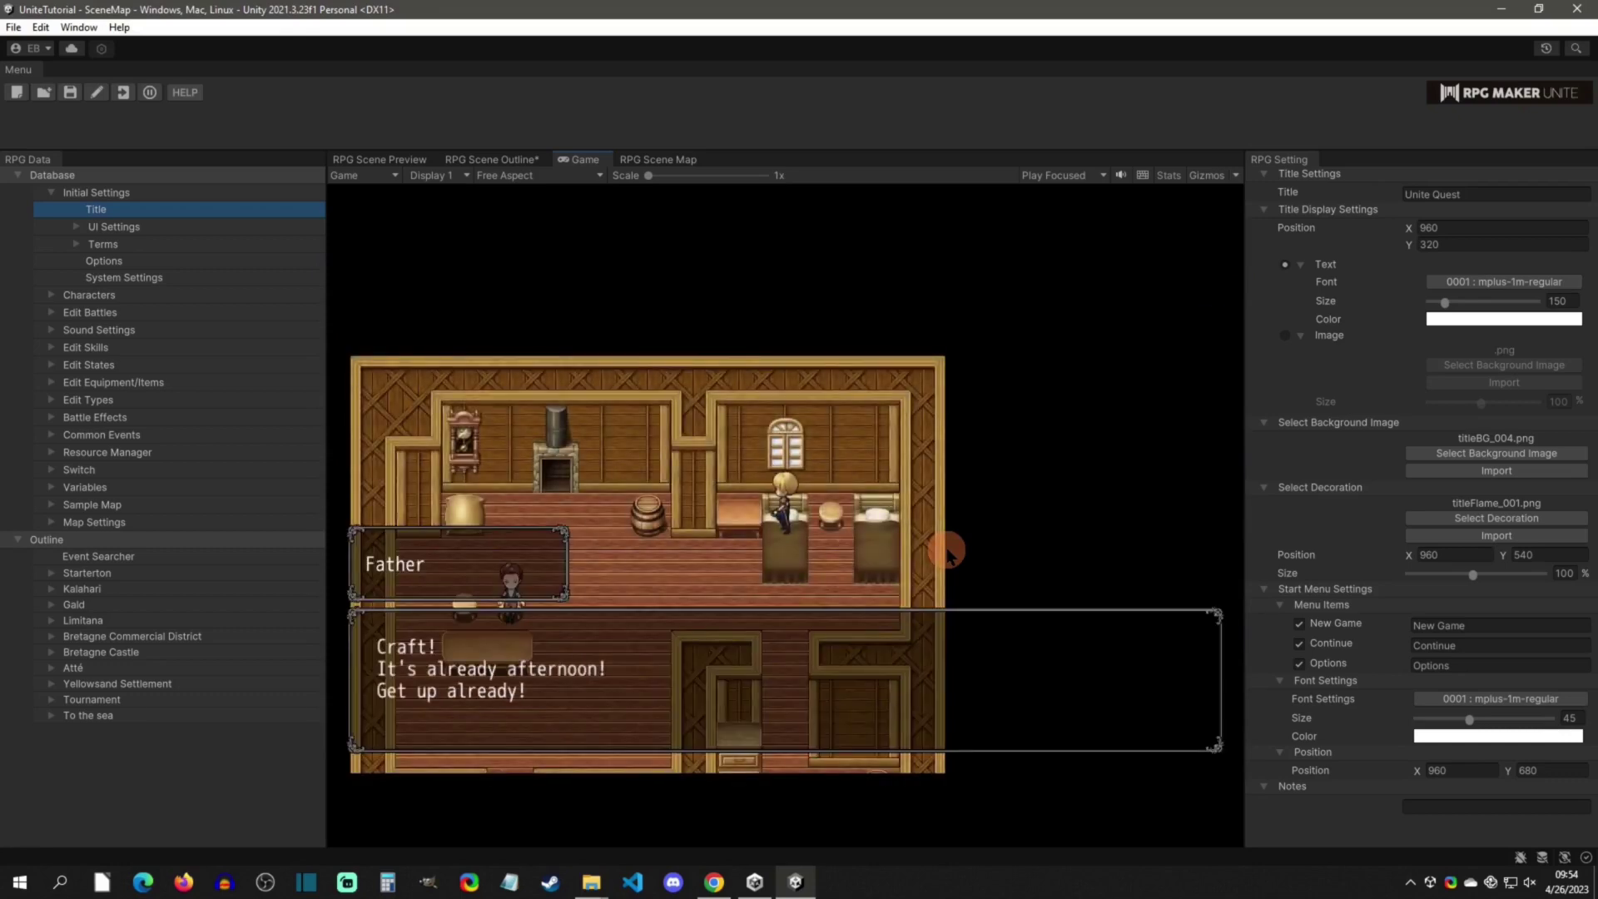
- Advance through four opening dialogue messages between Father and Craft
key(Return)
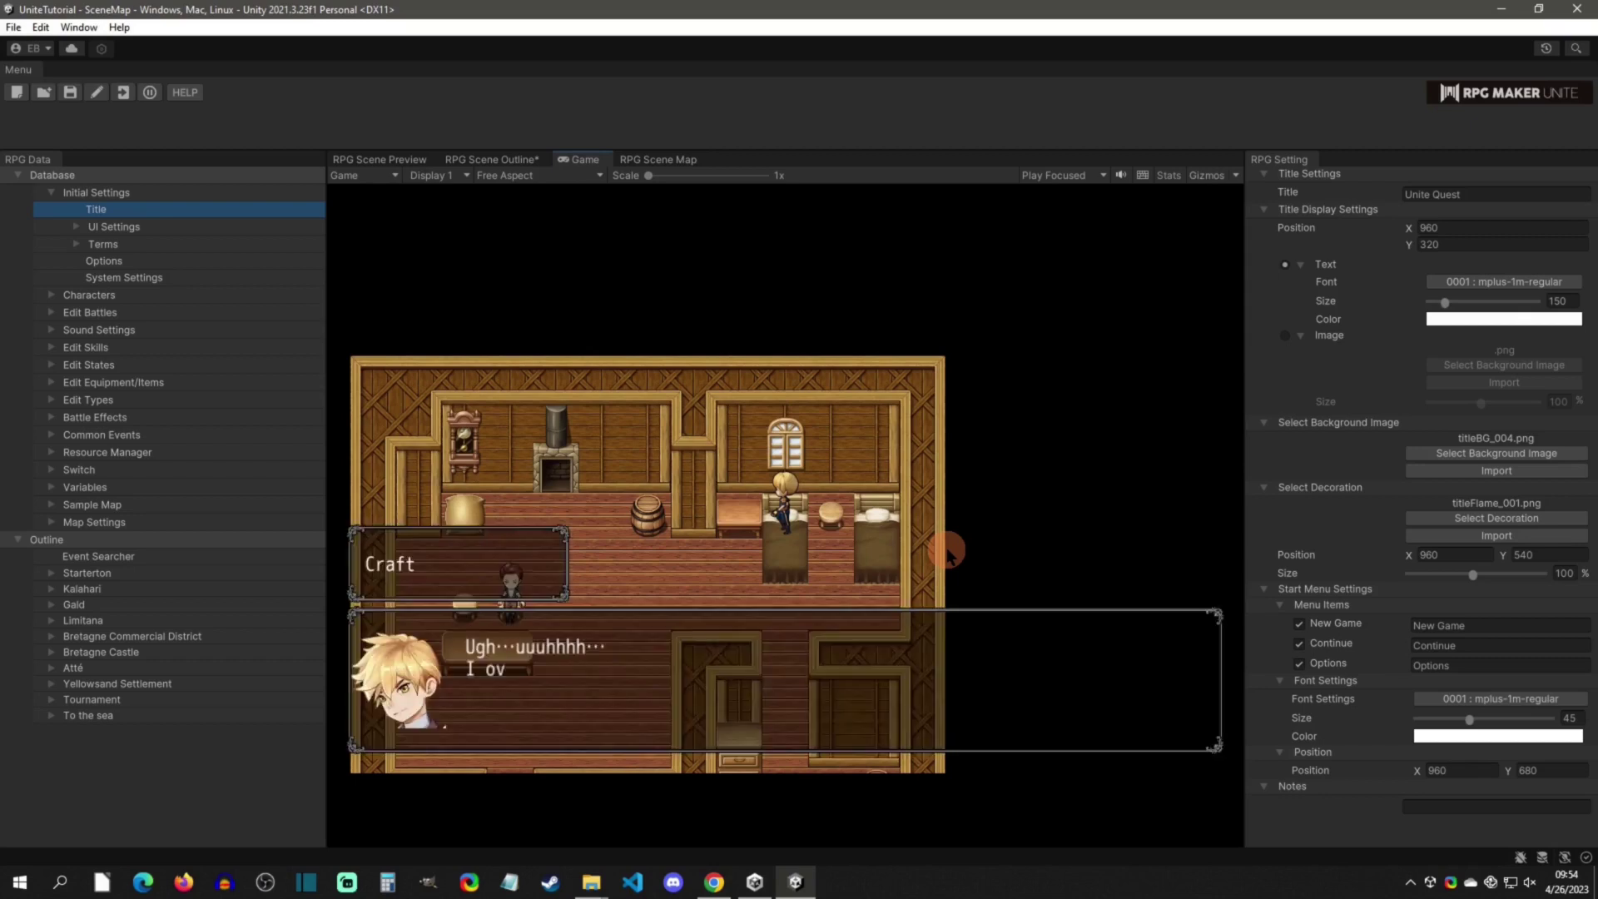
key(Return)
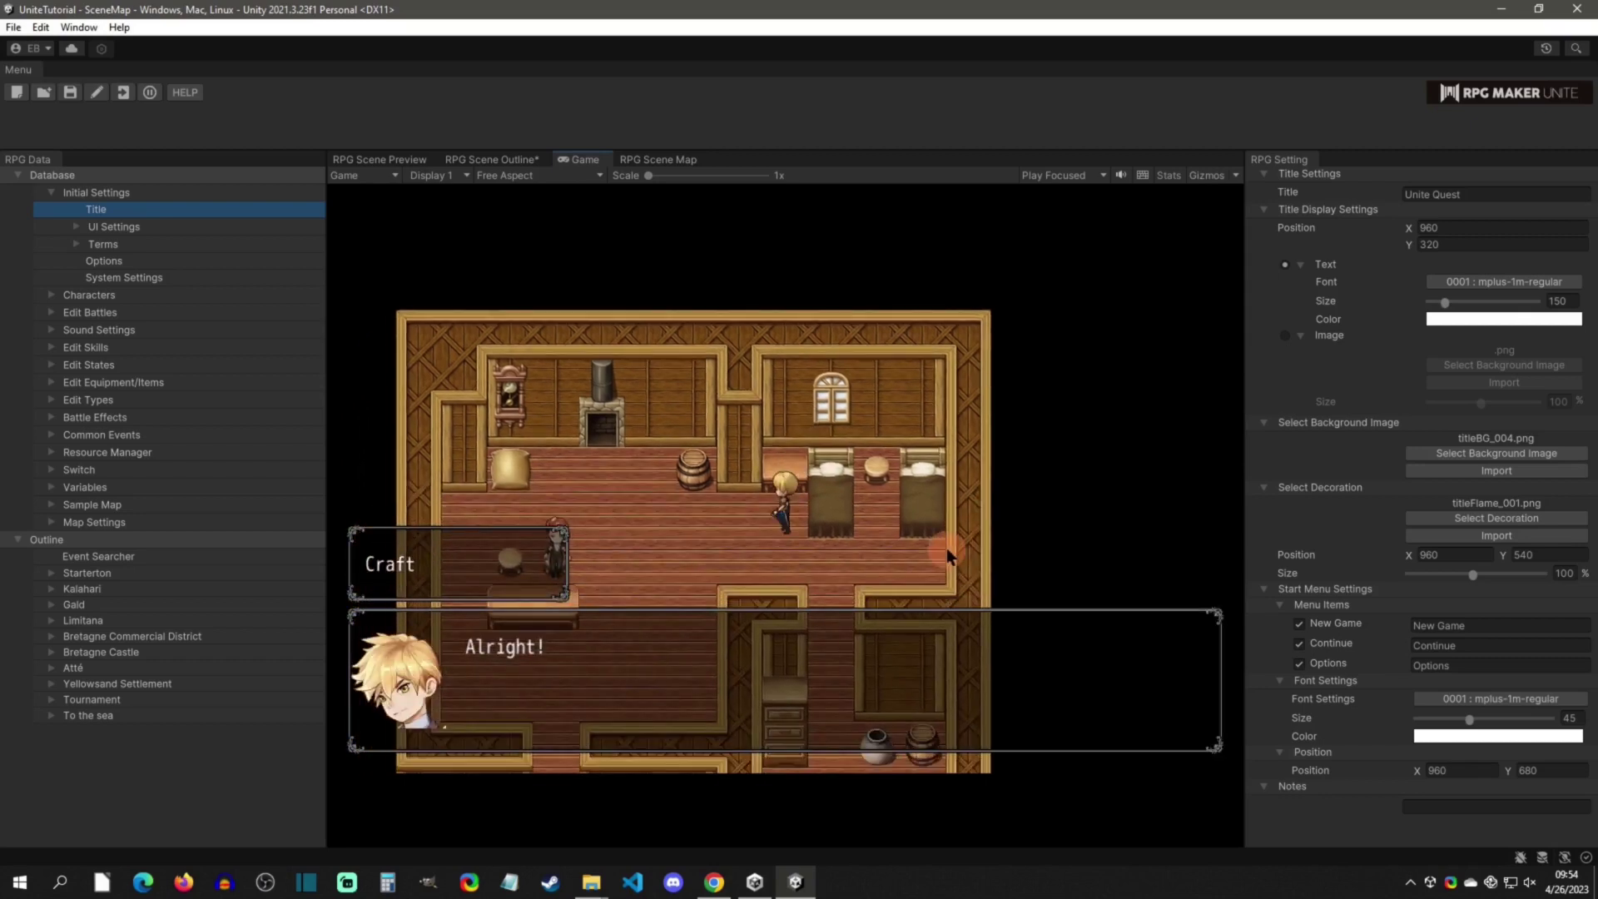
key(Return)
key(Return)
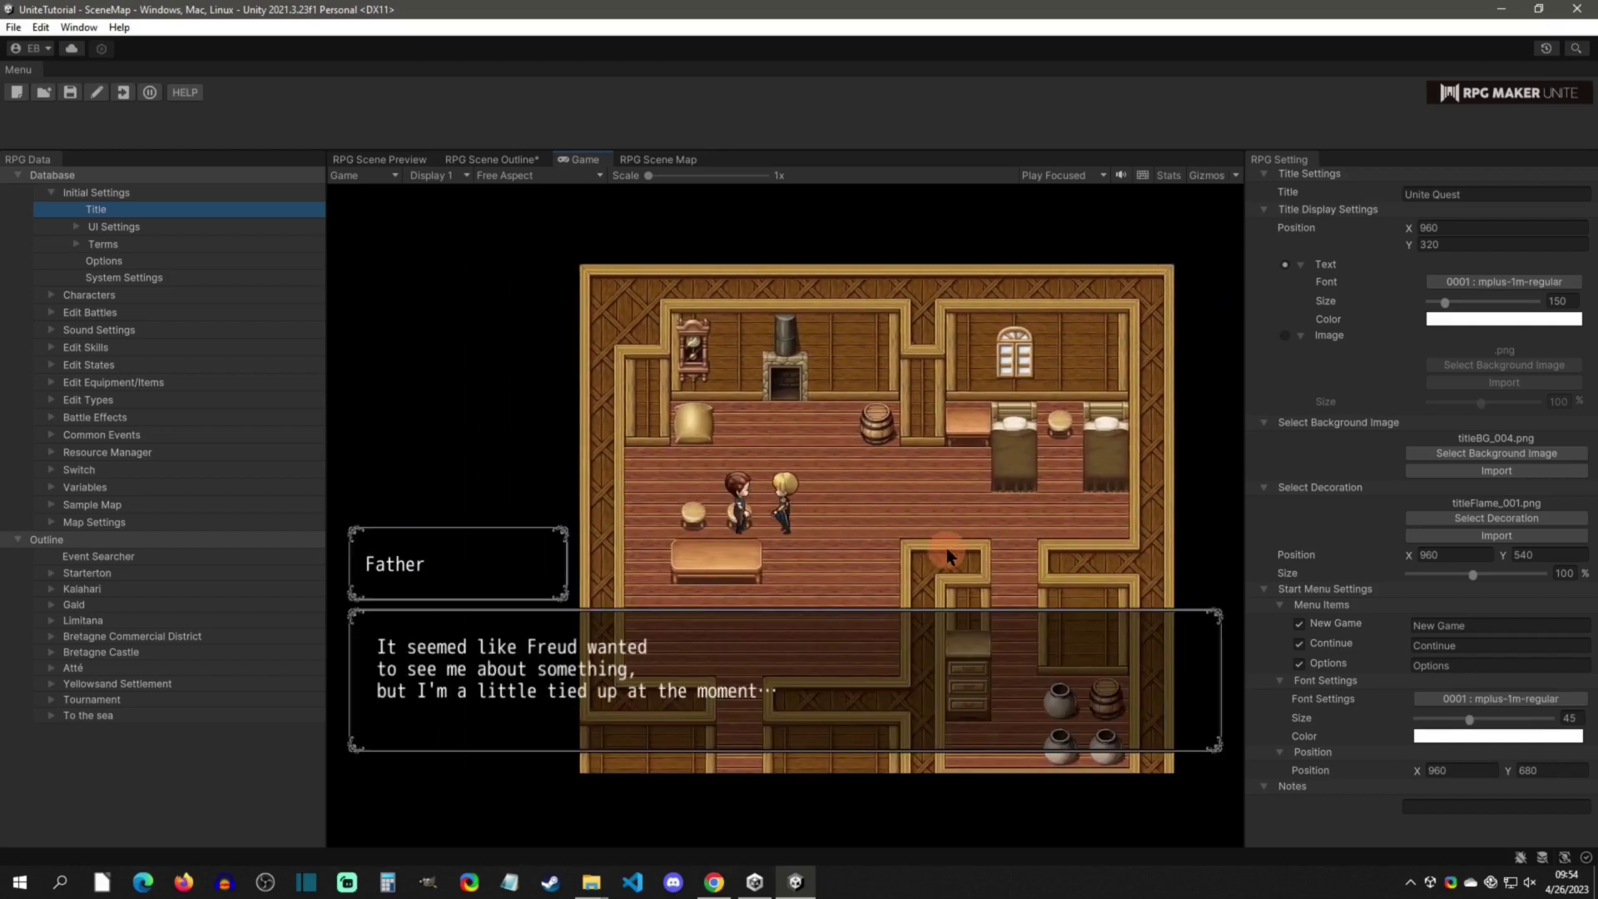
key(Return)
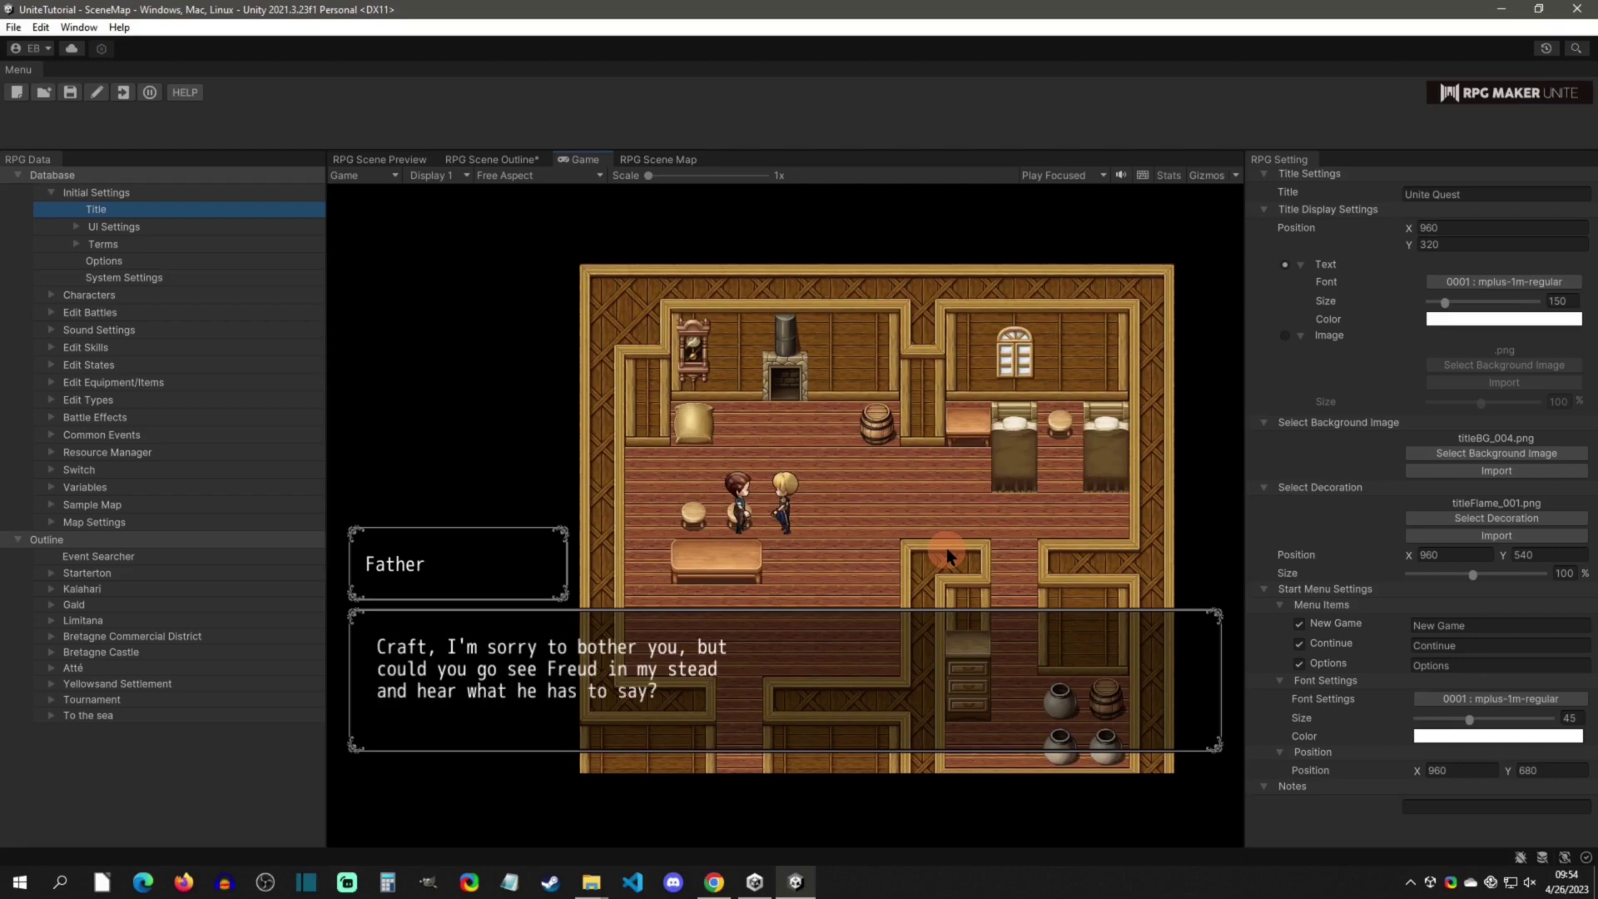